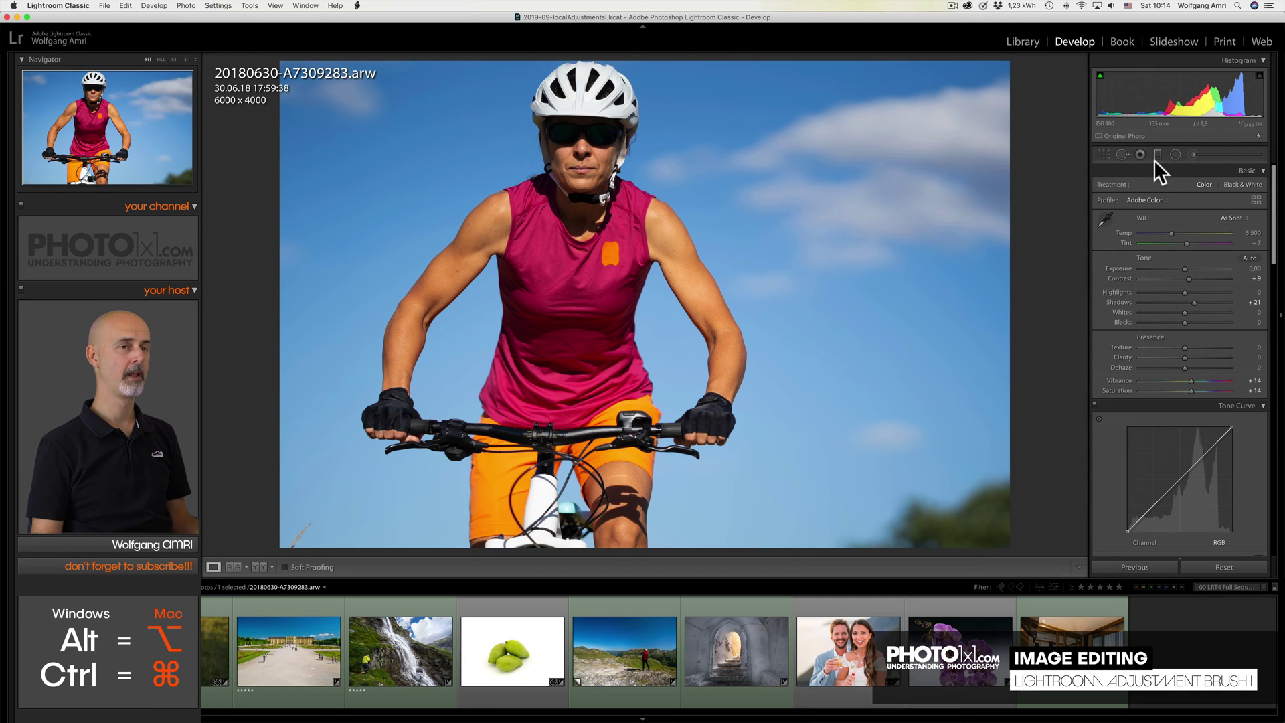
# - Resize the adjustment brush from 20 to 24, trying scroll, bracket keys and the Size slider
pyautogui.click(1209, 152)
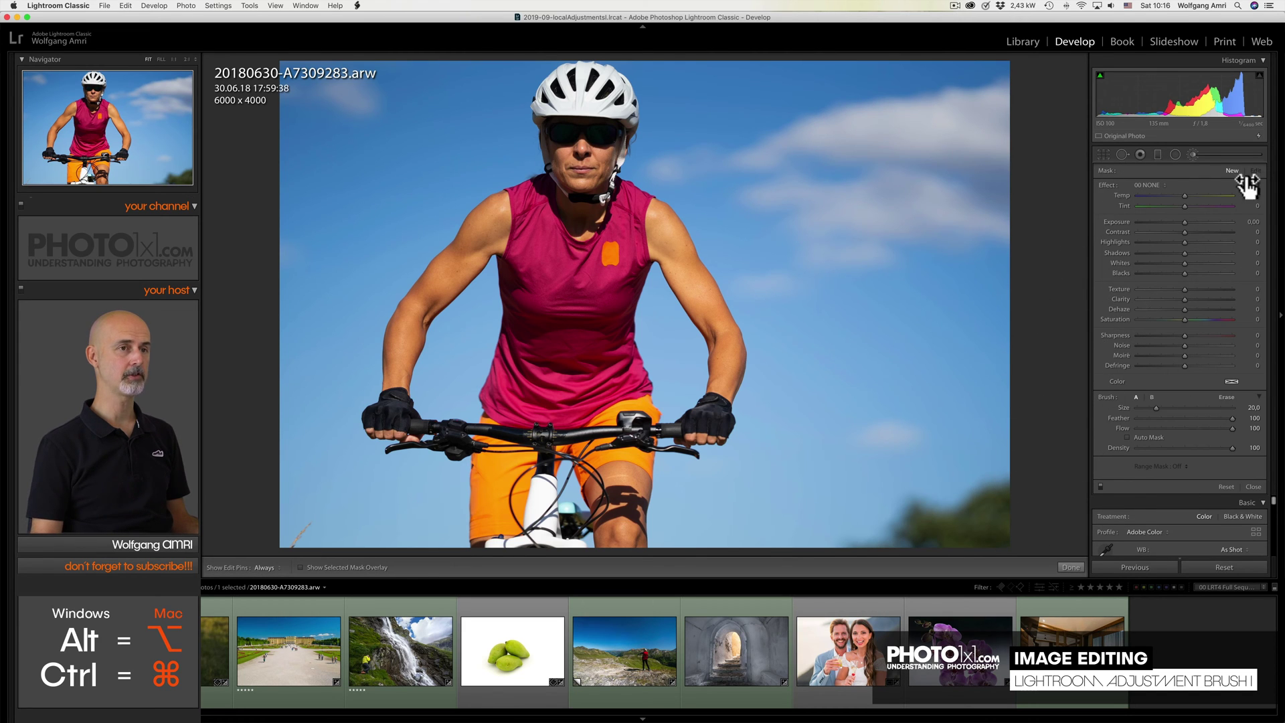
pyautogui.click(1209, 154)
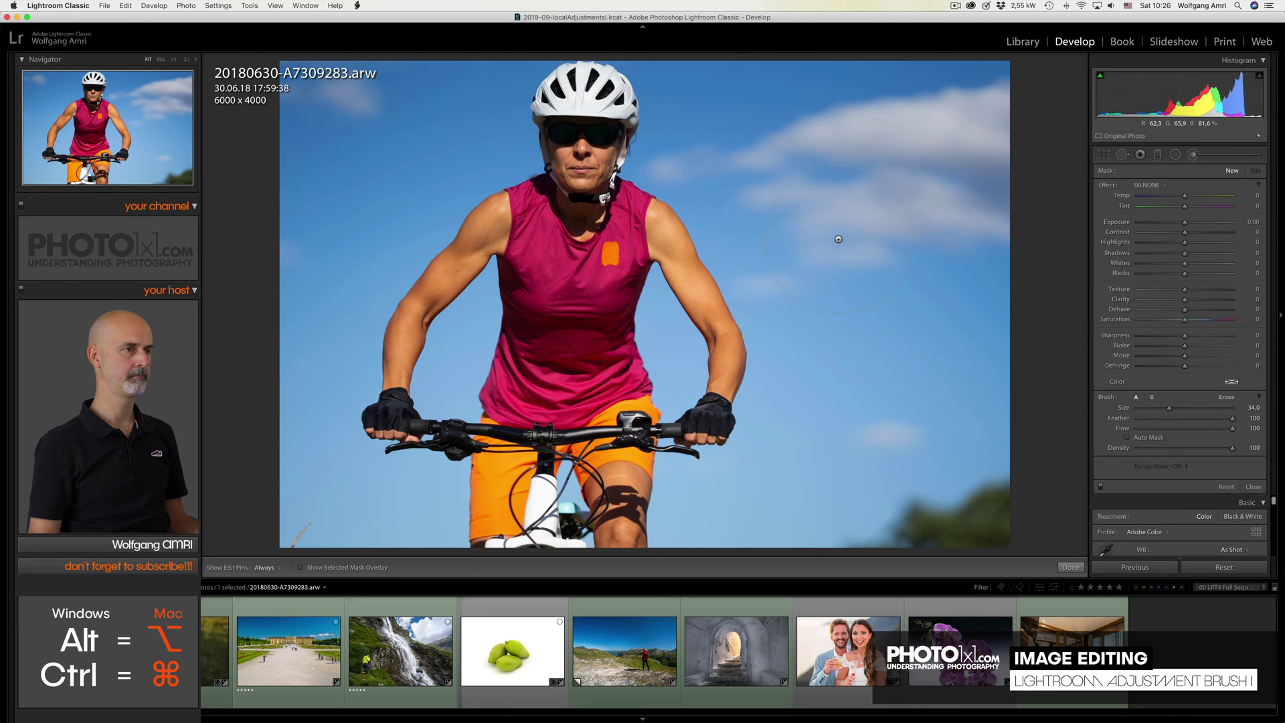
pyautogui.scroll(-1, 831, 232)
pyautogui.scroll(-5, 838, 240)
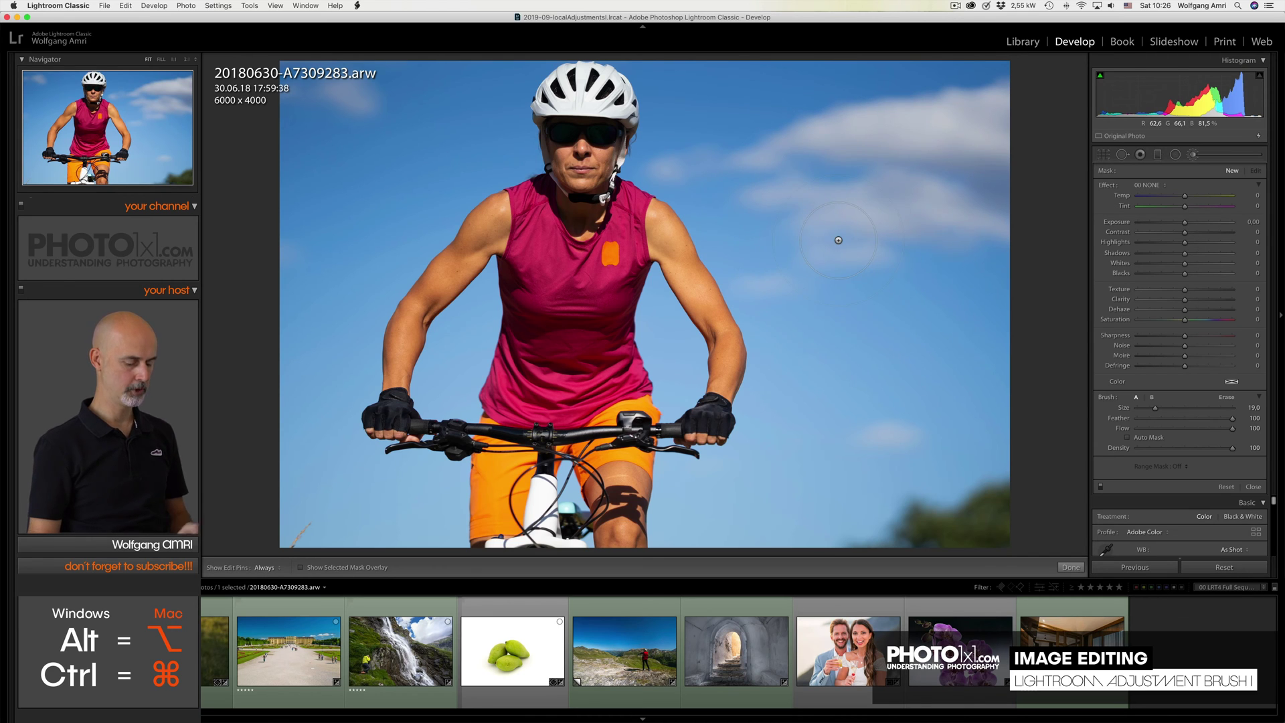
pyautogui.press('[')
pyautogui.press('[')
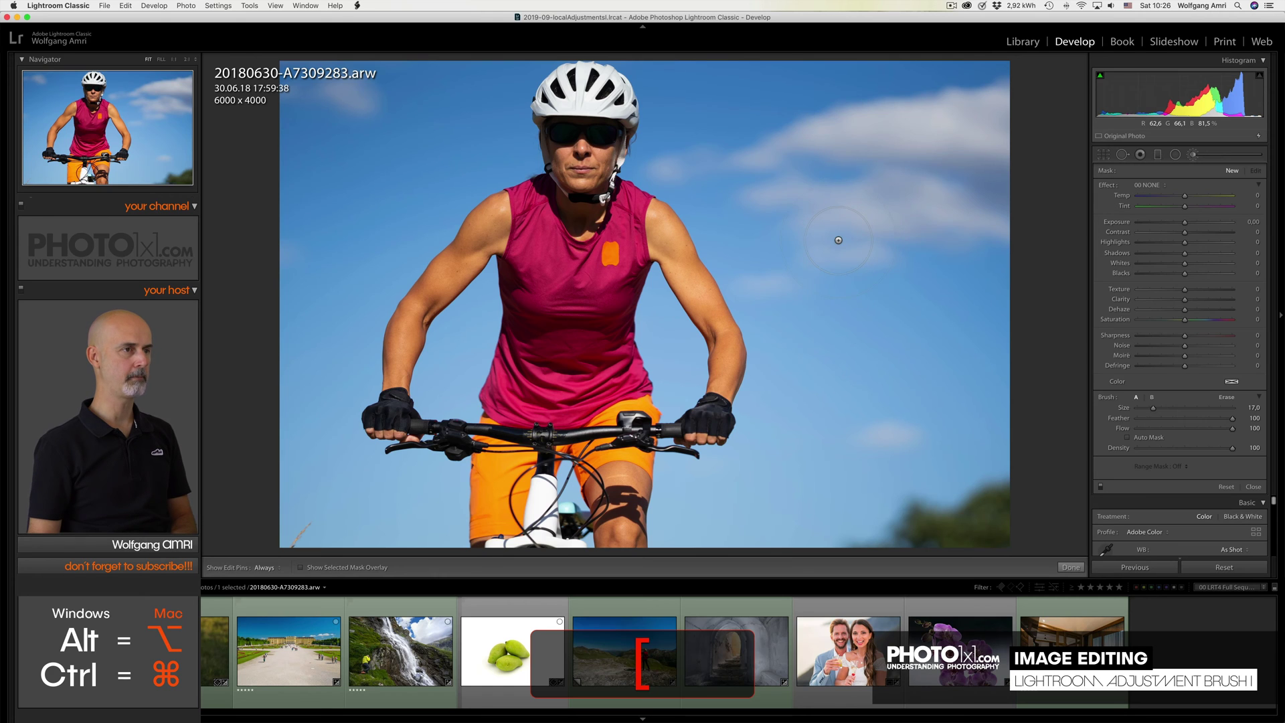
pyautogui.press(']')
pyautogui.press(']')
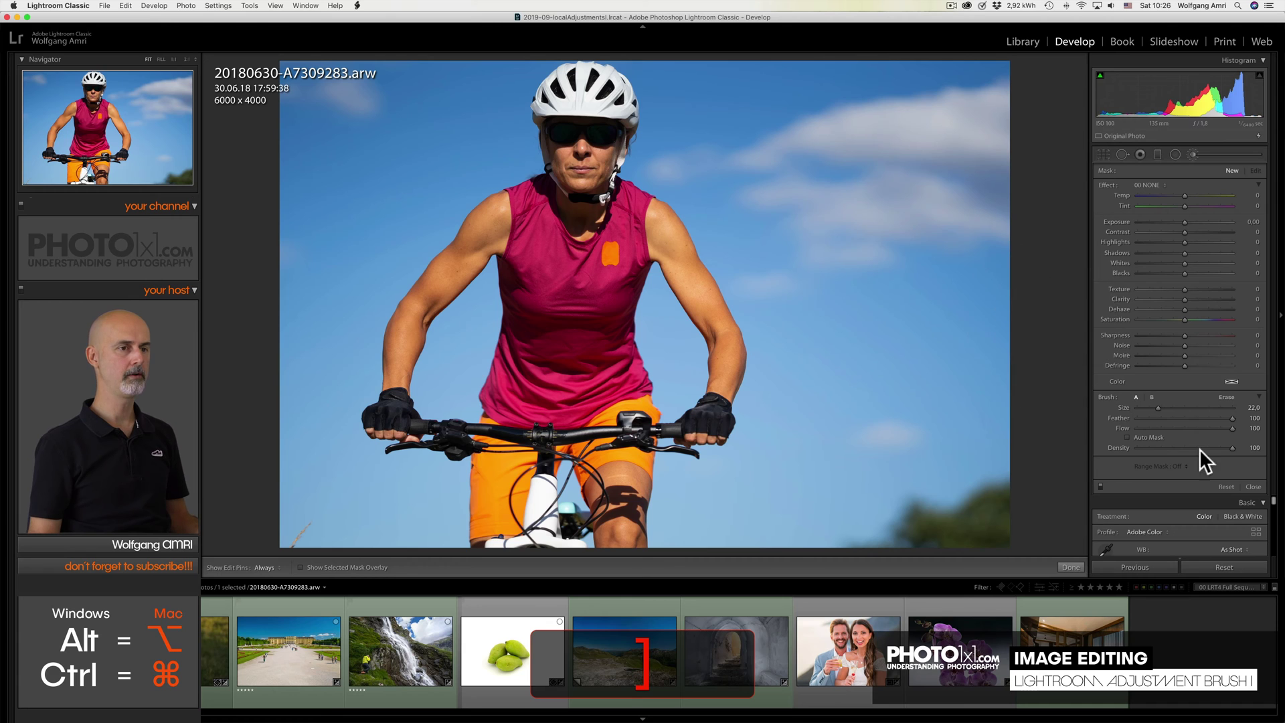
pyautogui.moveTo(1159, 407)
pyautogui.mouseDown()
pyautogui.moveTo(1188, 407)
pyautogui.moveTo(1161, 408)
pyautogui.moveTo(1177, 407)
pyautogui.mouseUp()
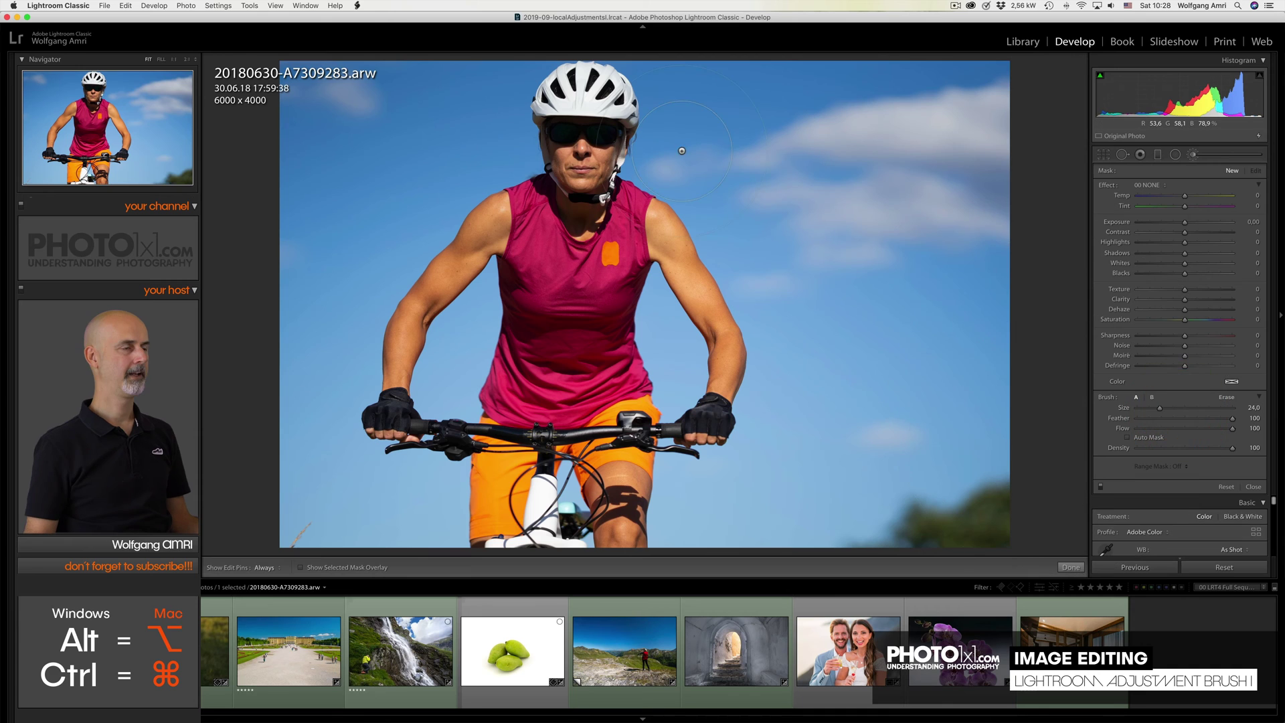
# - Shrink the brush to 14, paint over the sunglasses, and raise the mask's Exposure to 0.40
pyautogui.press('[')
pyautogui.press('[')
pyautogui.press('[')
pyautogui.press('h')
pyautogui.press('[')
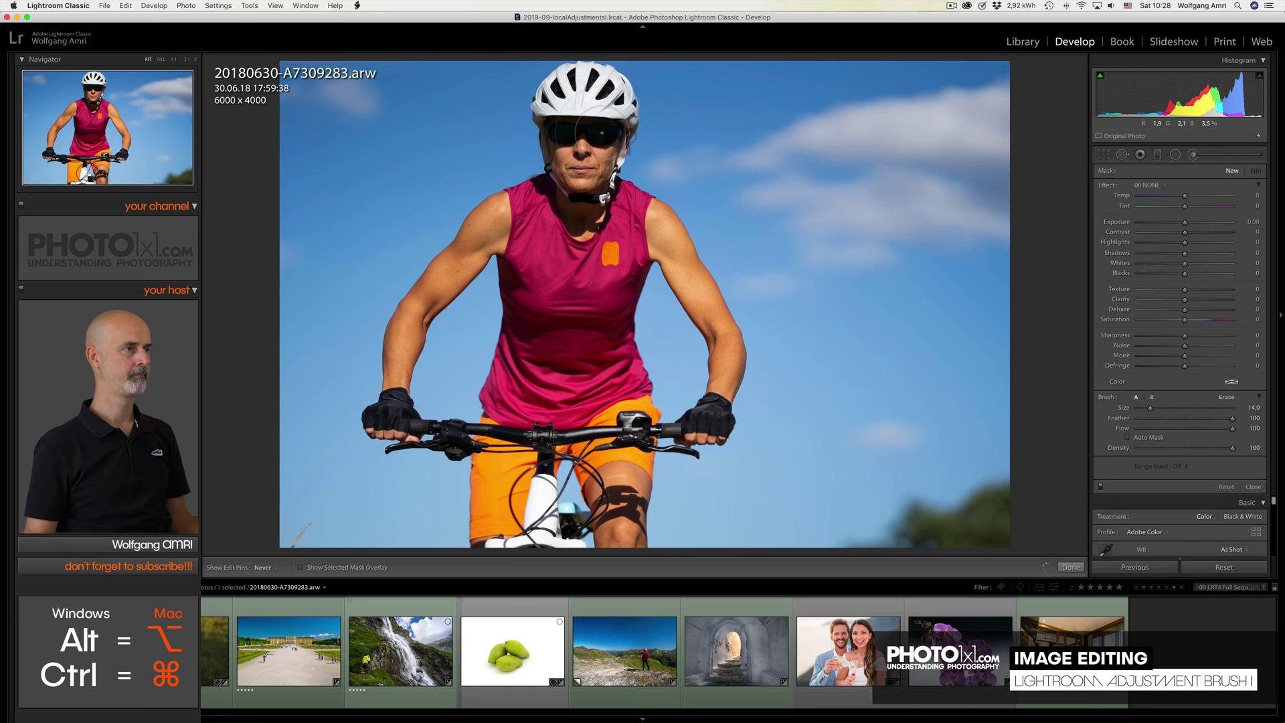
pyautogui.click(610, 133)
pyautogui.press('h')
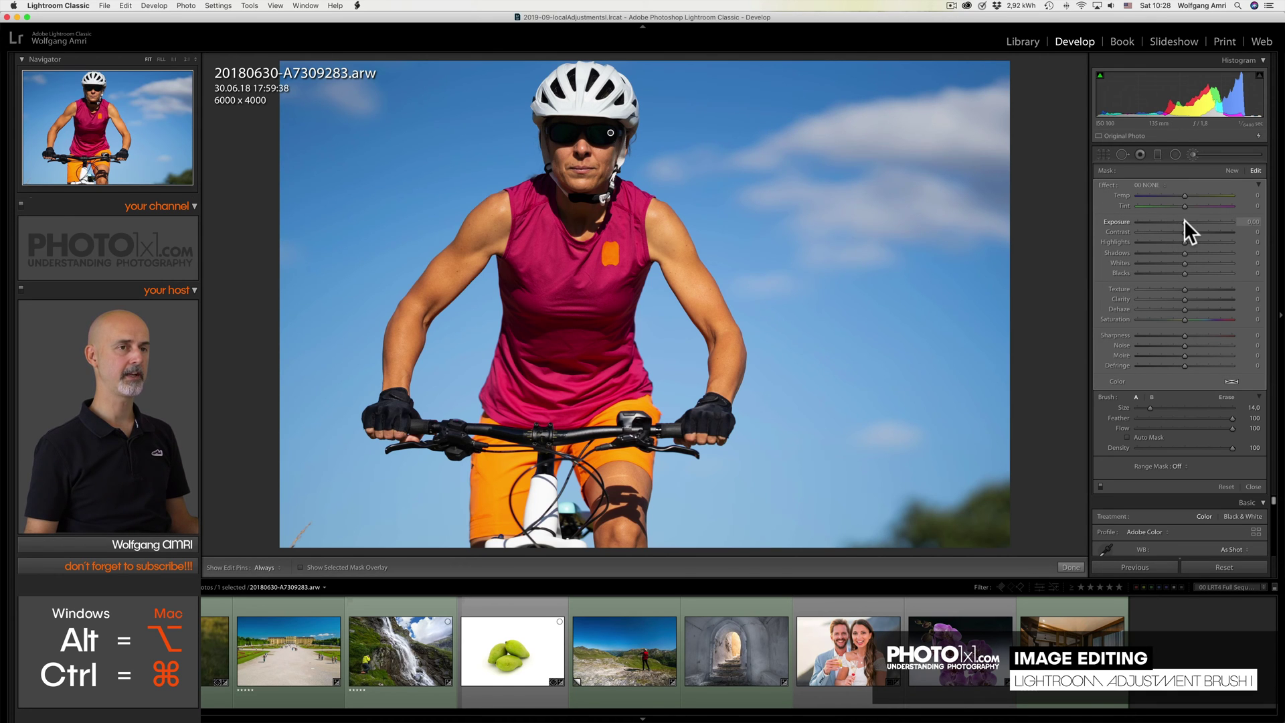
pyautogui.moveTo(1184, 220); pyautogui.dragTo(1204, 251)
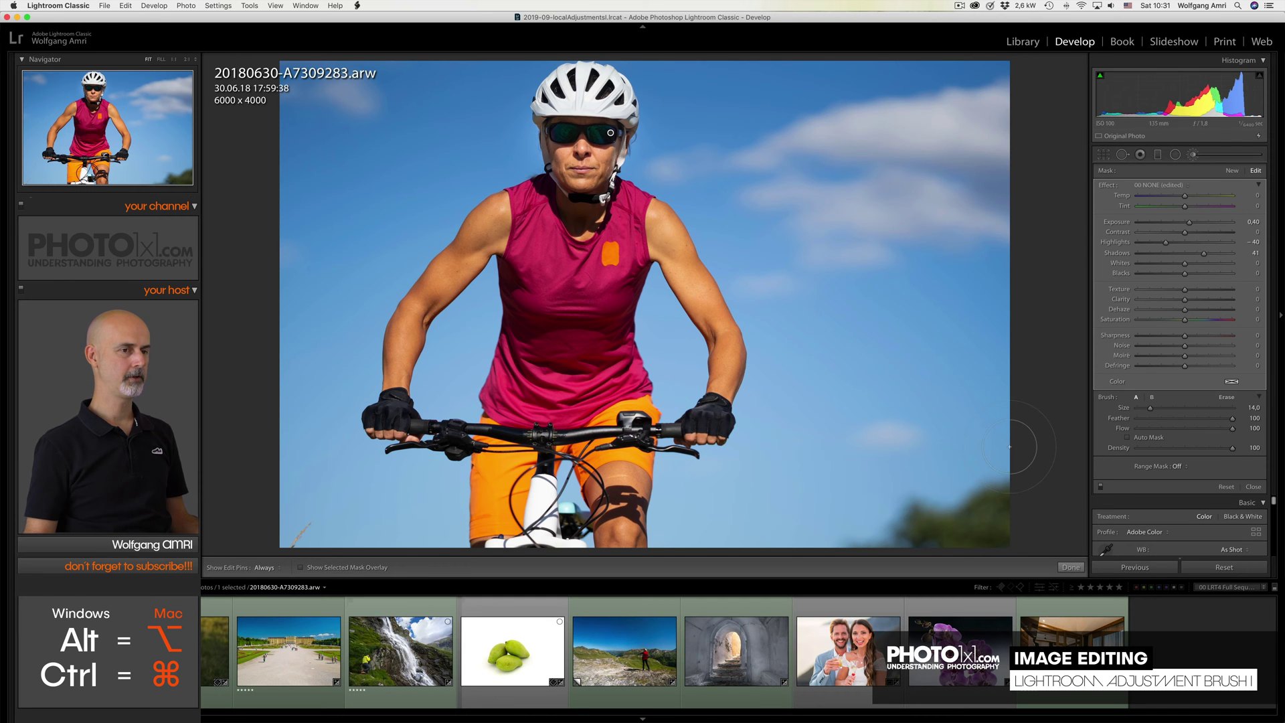
# - Toggle the brush adjustments off and on to compare, then hide and reshow the edit pins
pyautogui.click(1101, 485)
pyautogui.click(1100, 484)
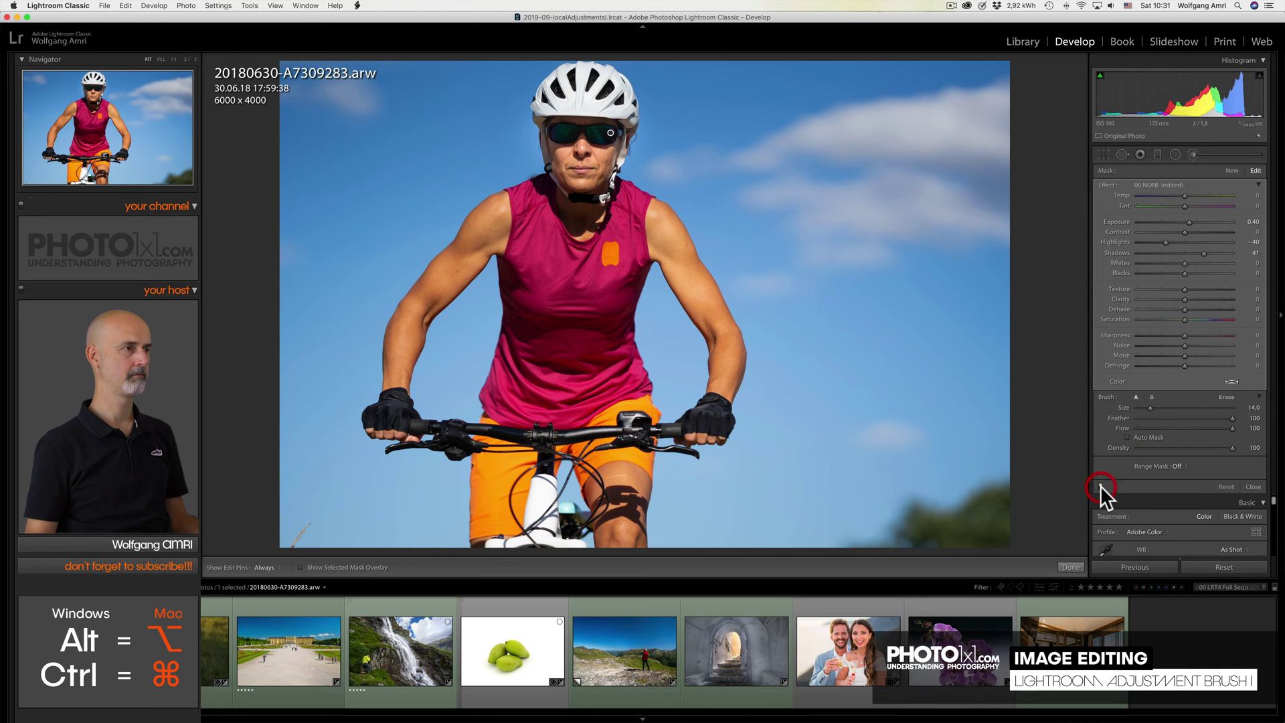
pyautogui.click(1101, 484)
pyautogui.click(1101, 484)
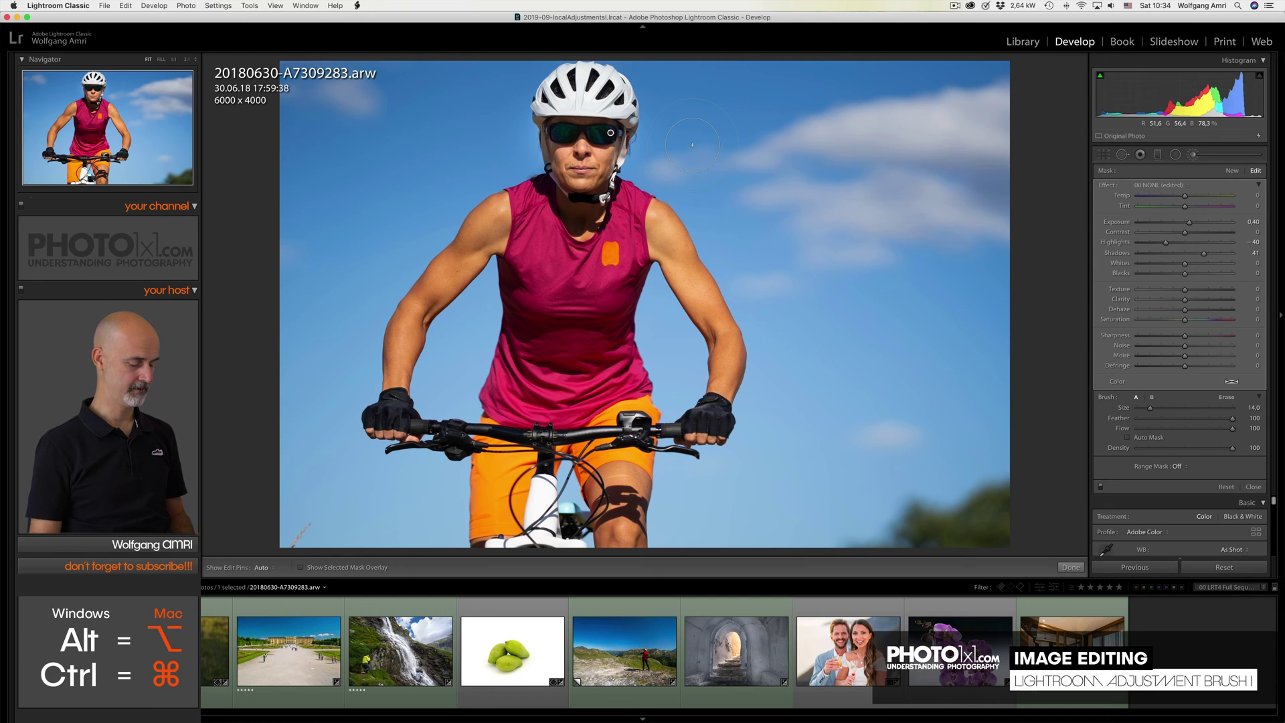
pyautogui.press('h')
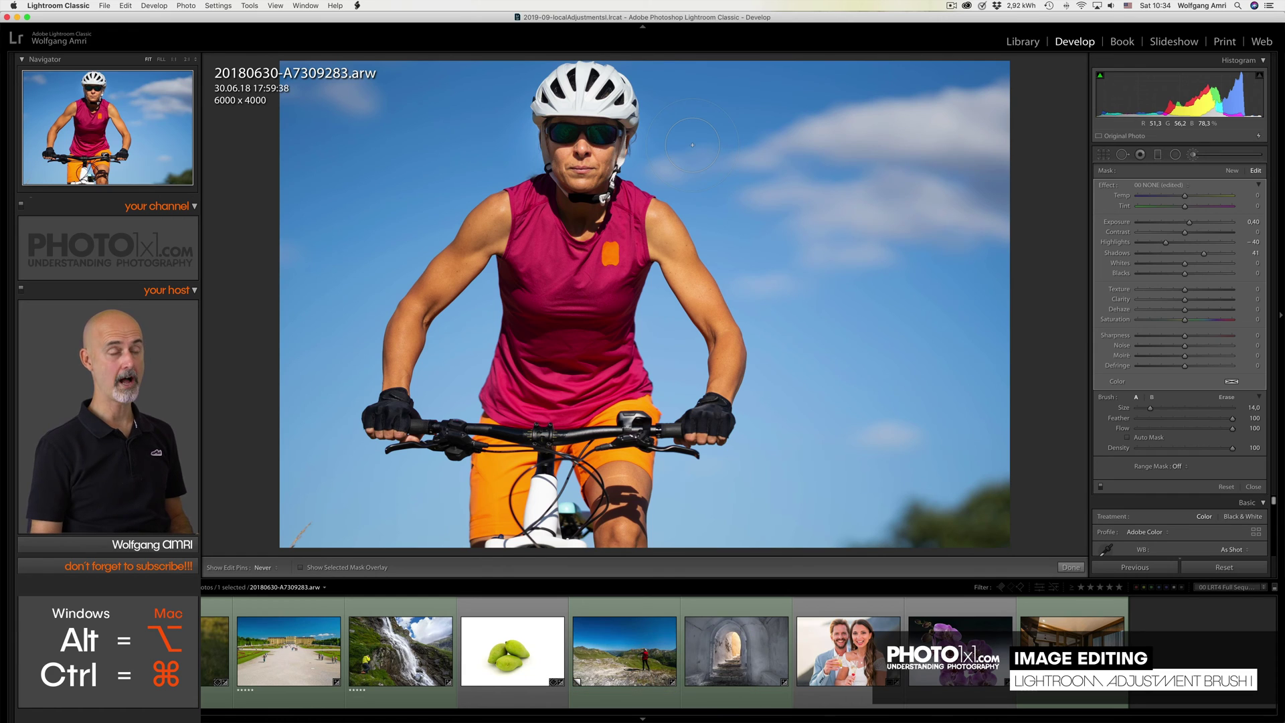
pyautogui.press('h')
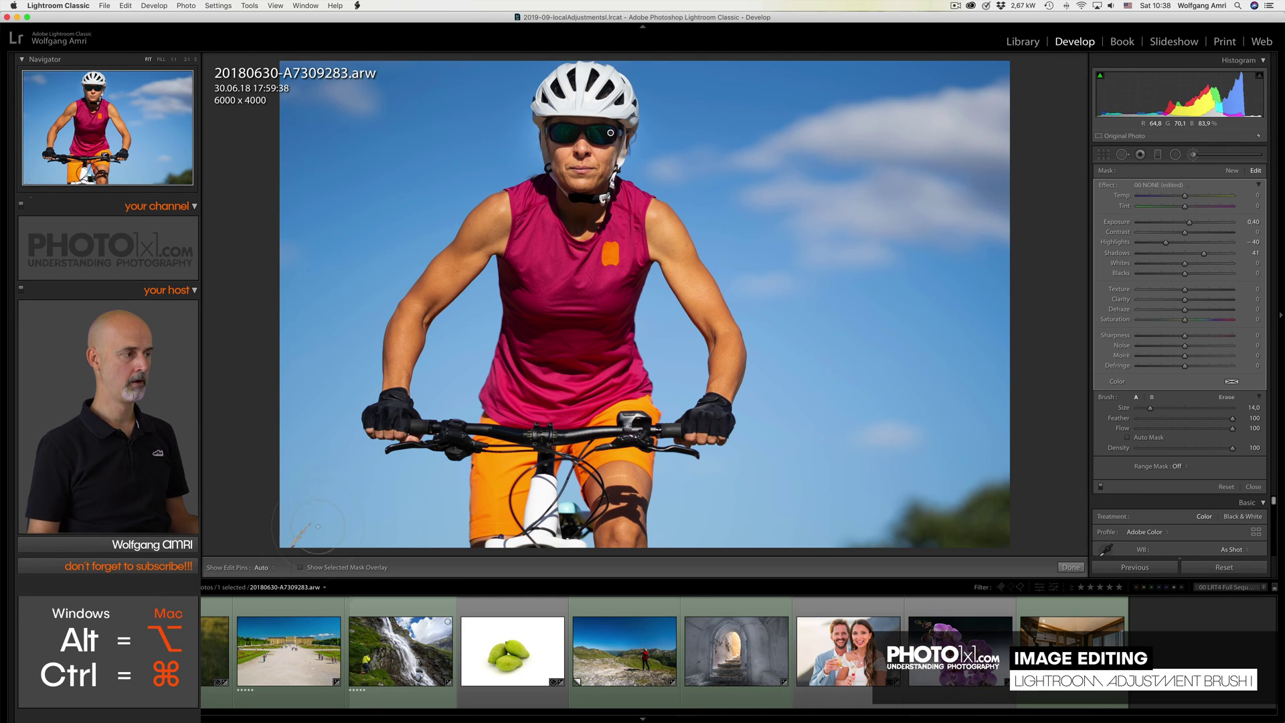
# - Set Show Edit Pins to Selected after trying Always and Never
pyautogui.click(272, 567)
pyautogui.click(271, 576)
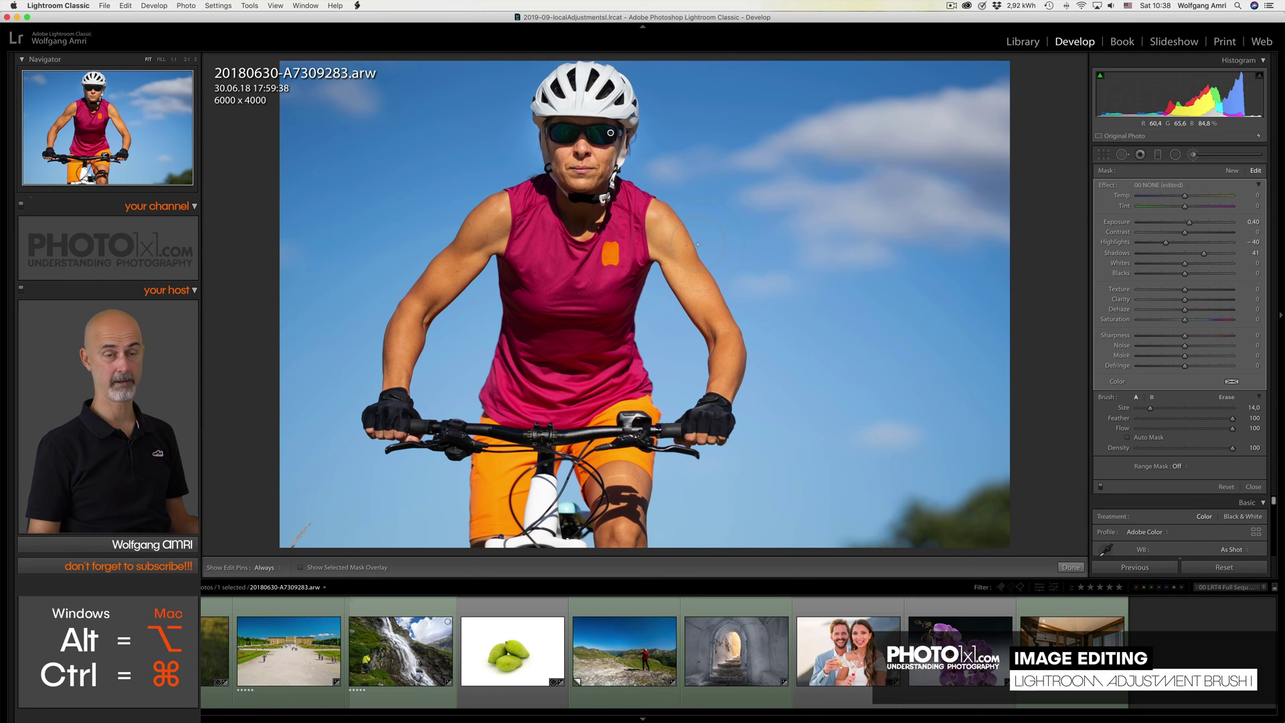
pyautogui.click(265, 568)
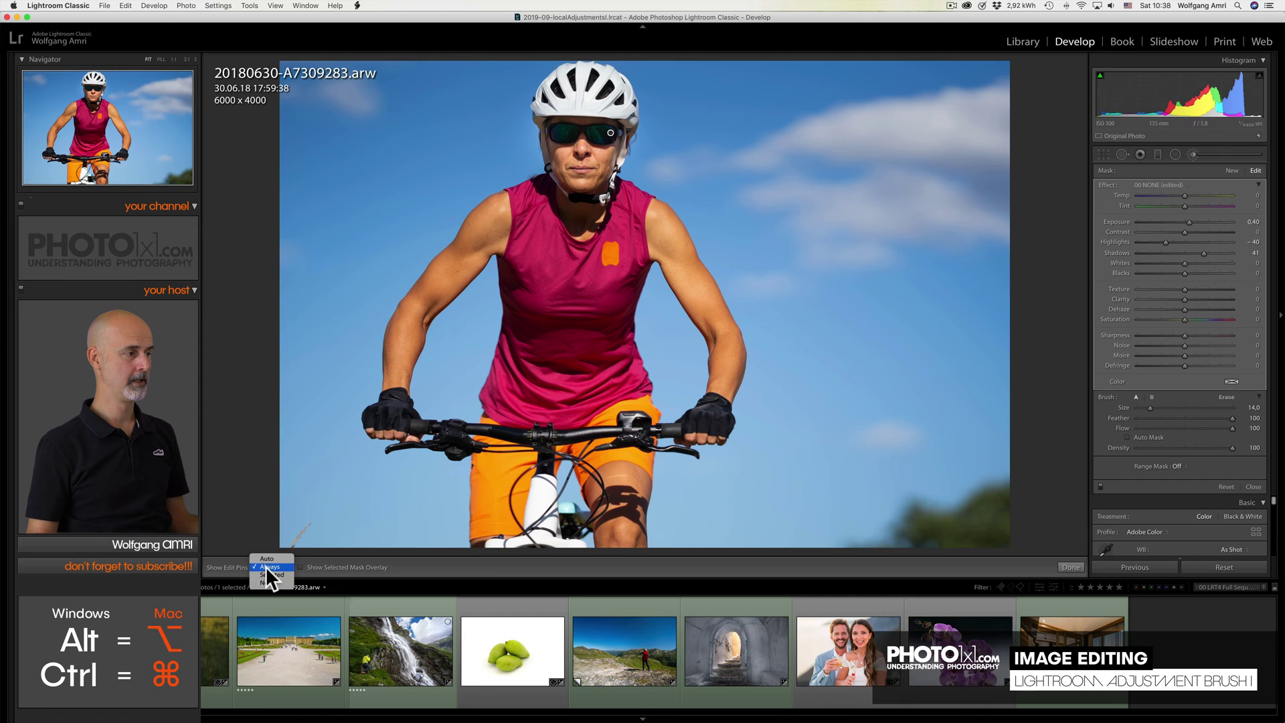
pyautogui.click(265, 579)
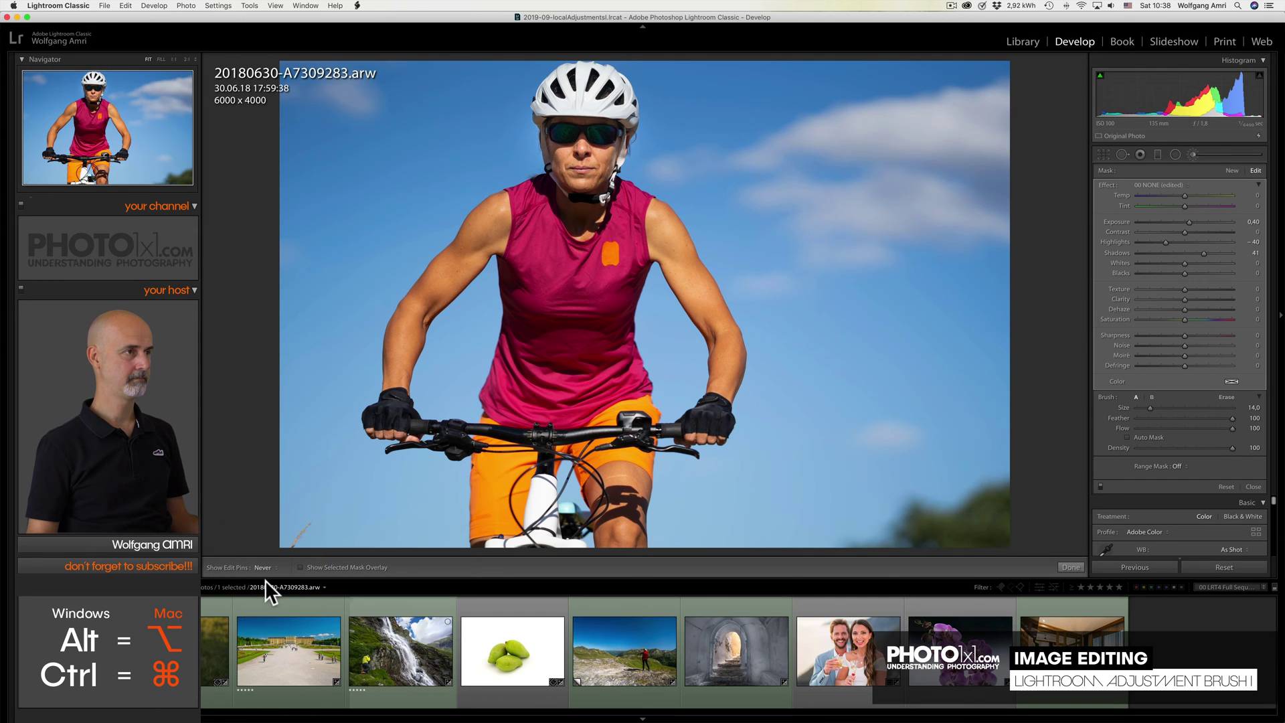
pyautogui.click(266, 567)
pyautogui.click(266, 557)
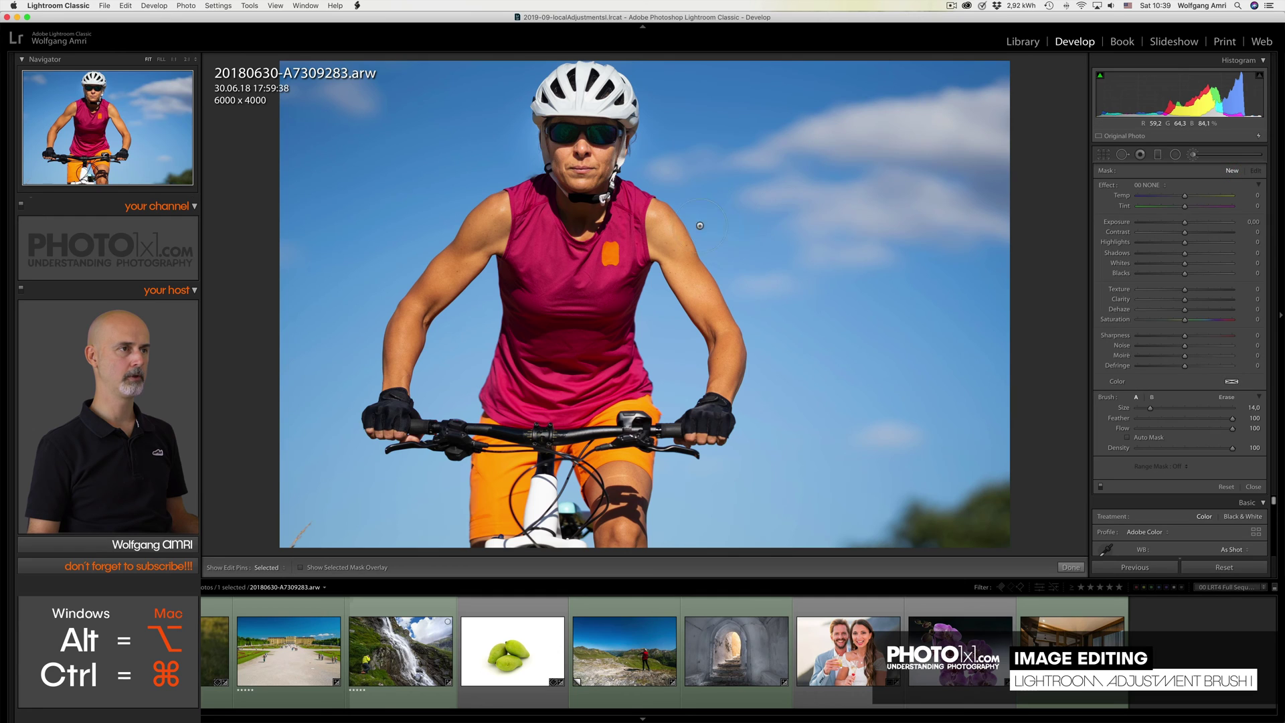
# - Paint a new mask stroke in the sky right of the helmet, set pins to Always, and hide them
pyautogui.moveTo(743, 162); pyautogui.dragTo(764, 168)
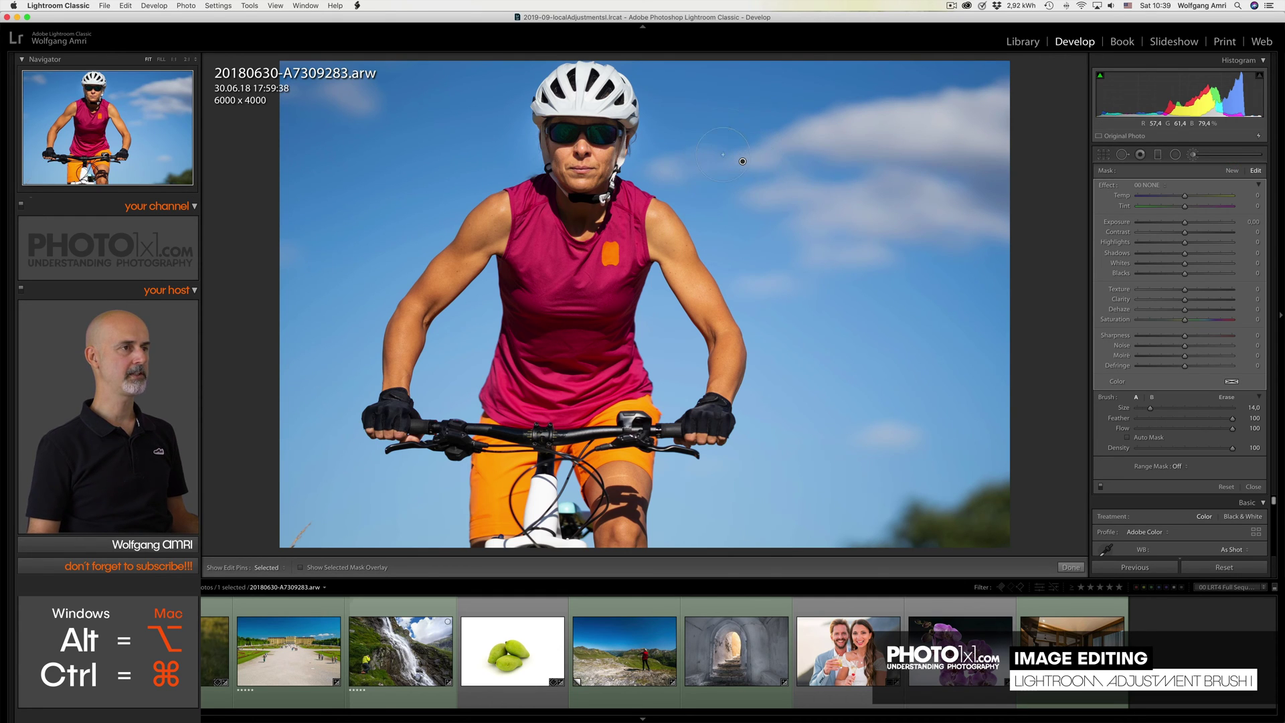
pyautogui.click(278, 567)
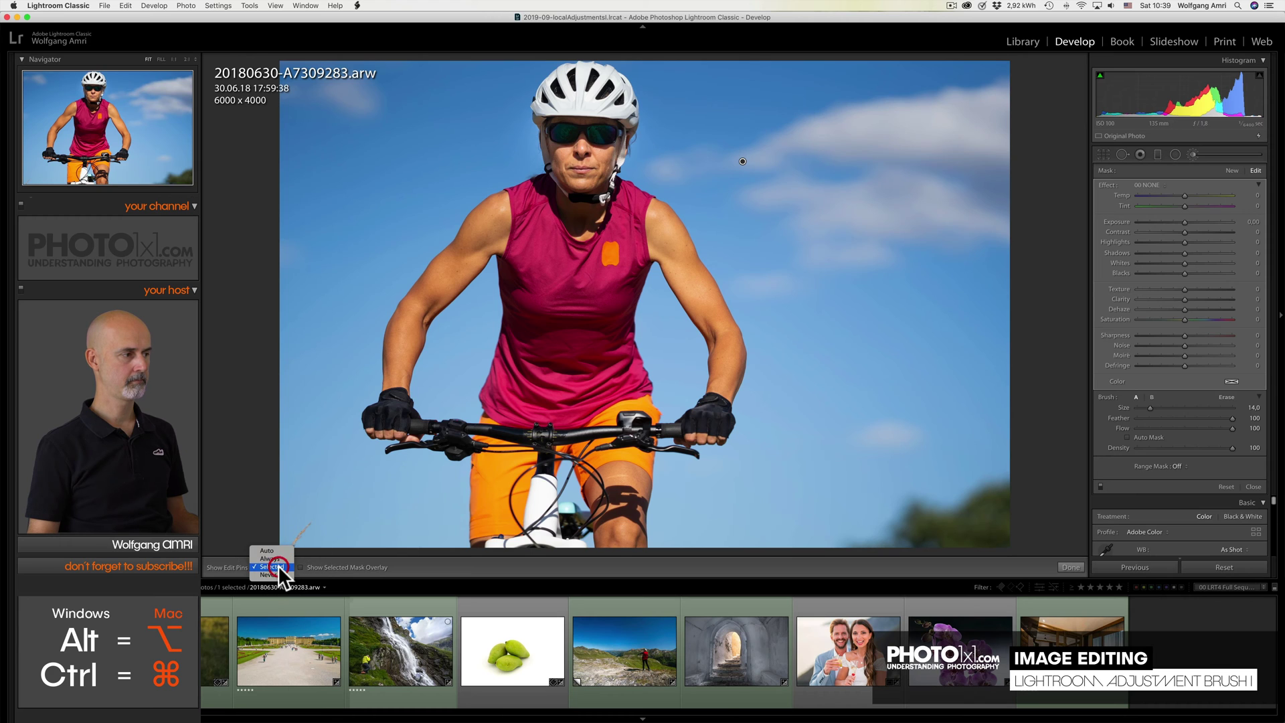
pyautogui.click(270, 559)
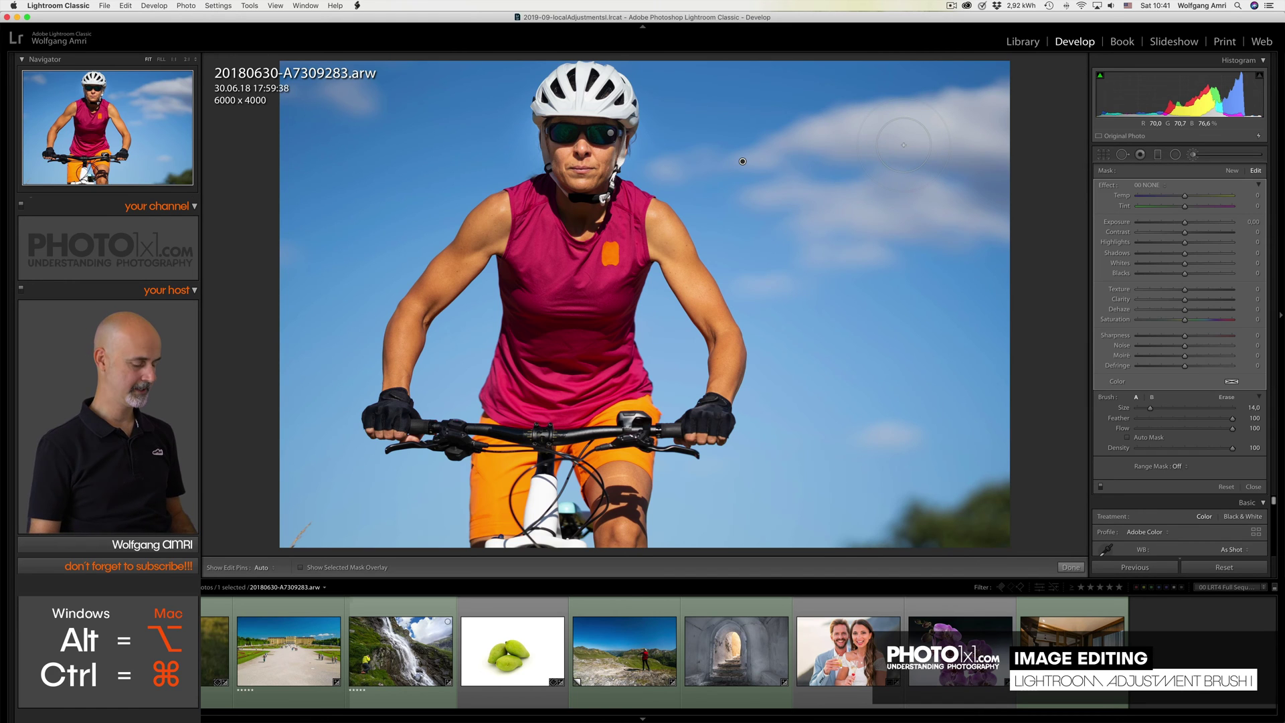
pyautogui.press('h')
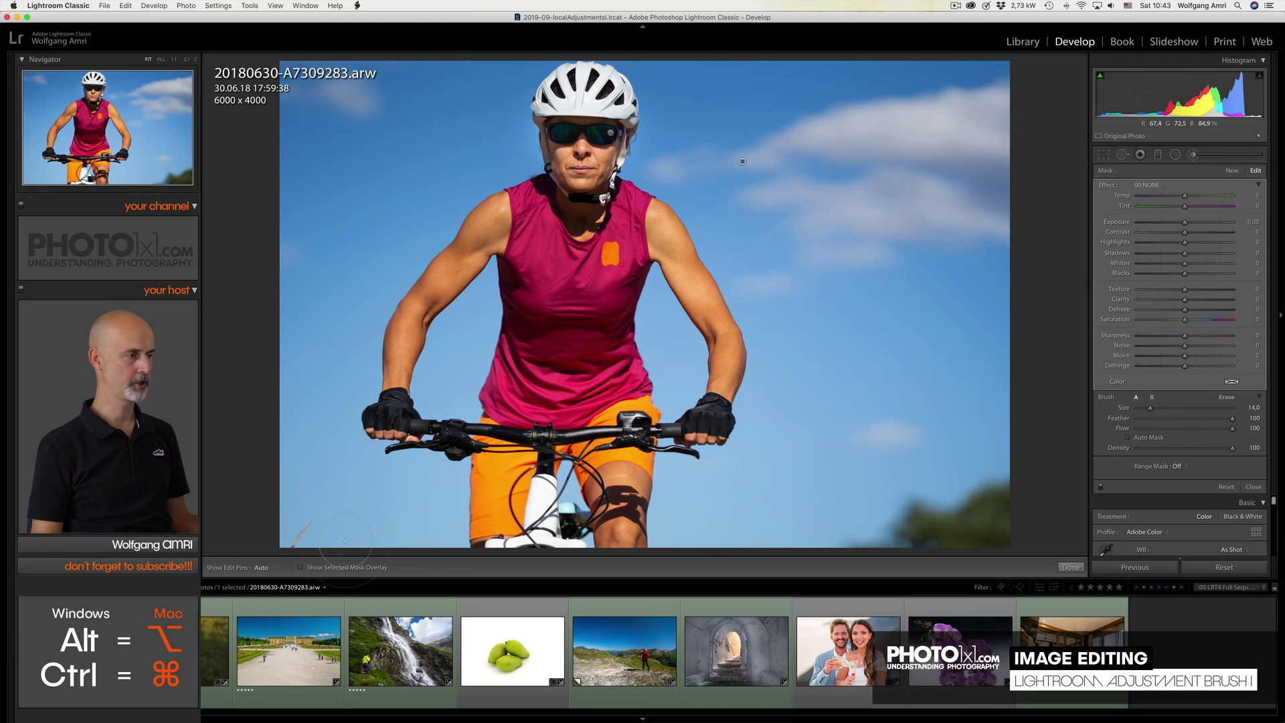
pyautogui.click(301, 567)
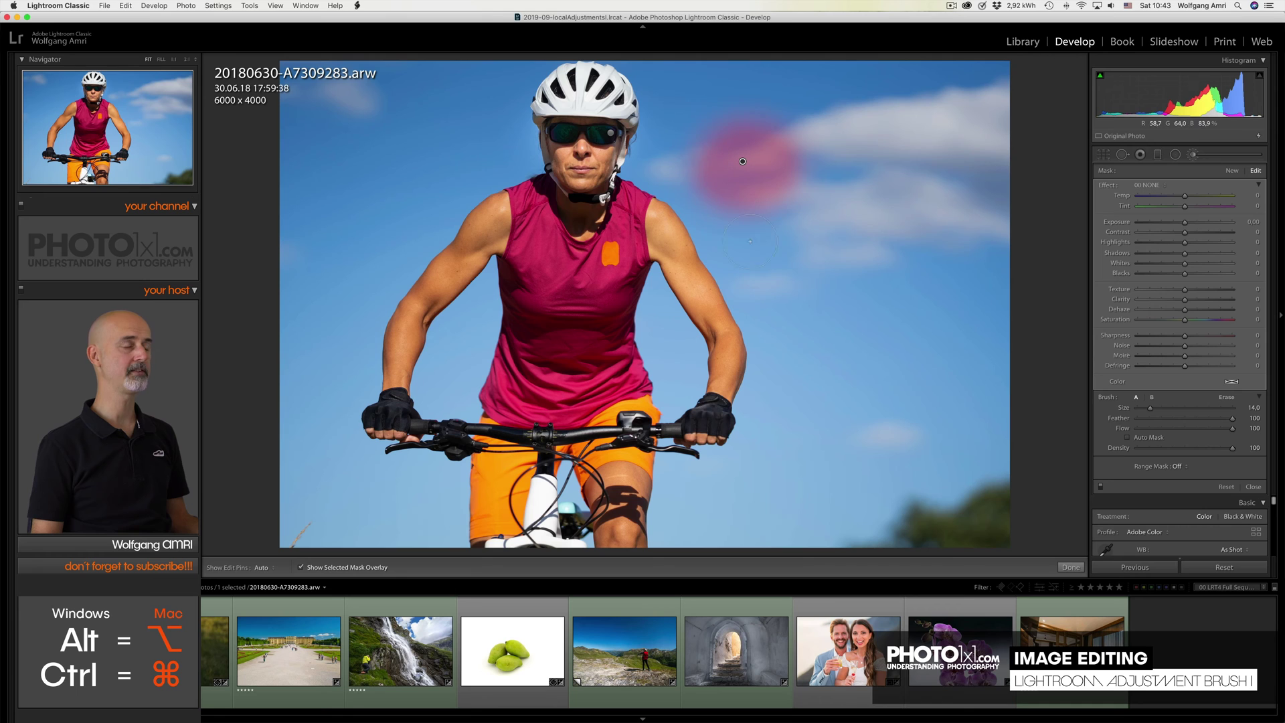
pyautogui.press('h')
pyautogui.moveTo(792, 184)
pyautogui.mouseDown()
pyautogui.moveTo(846, 196)
pyautogui.moveTo(828, 231)
pyautogui.moveTo(740, 202)
pyautogui.moveTo(823, 239)
pyautogui.moveTo(831, 261)
pyautogui.moveTo(872, 242)
pyautogui.moveTo(796, 166)
pyautogui.moveTo(879, 176)
pyautogui.moveTo(867, 213)
pyautogui.moveTo(908, 242)
pyautogui.moveTo(807, 233)
pyautogui.moveTo(859, 276)
pyautogui.mouseUp()
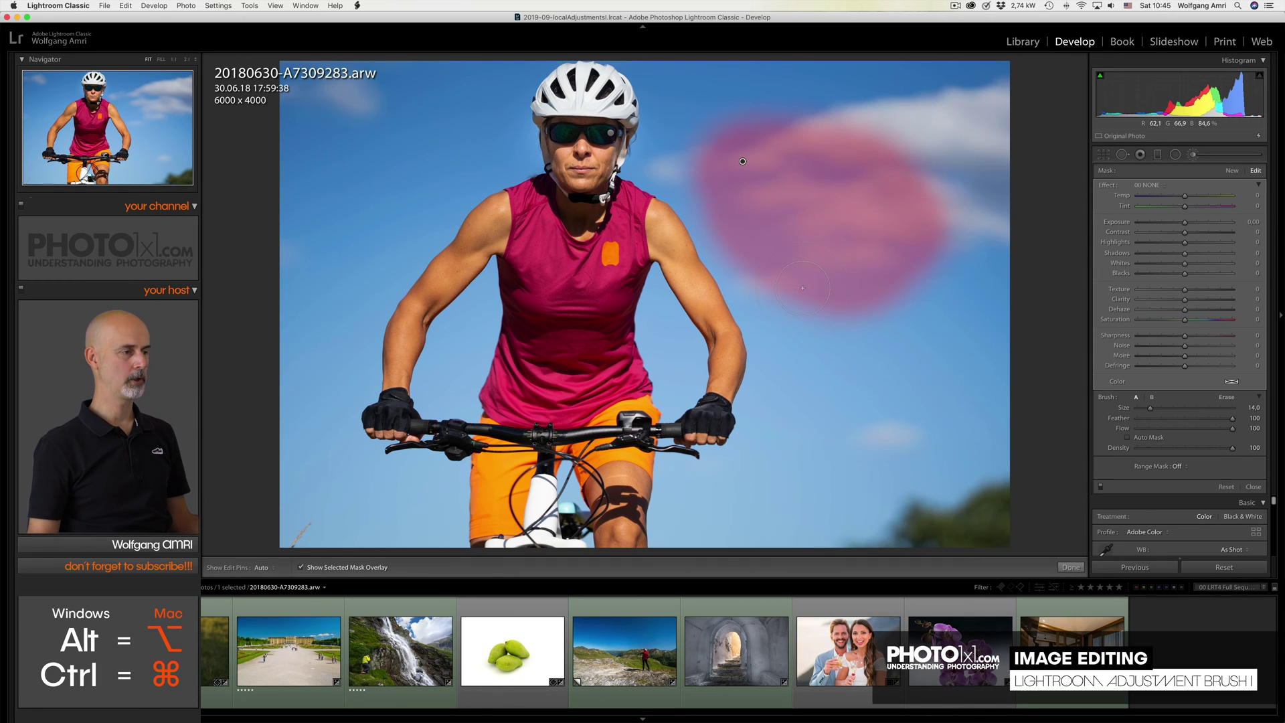
pyautogui.click(301, 567)
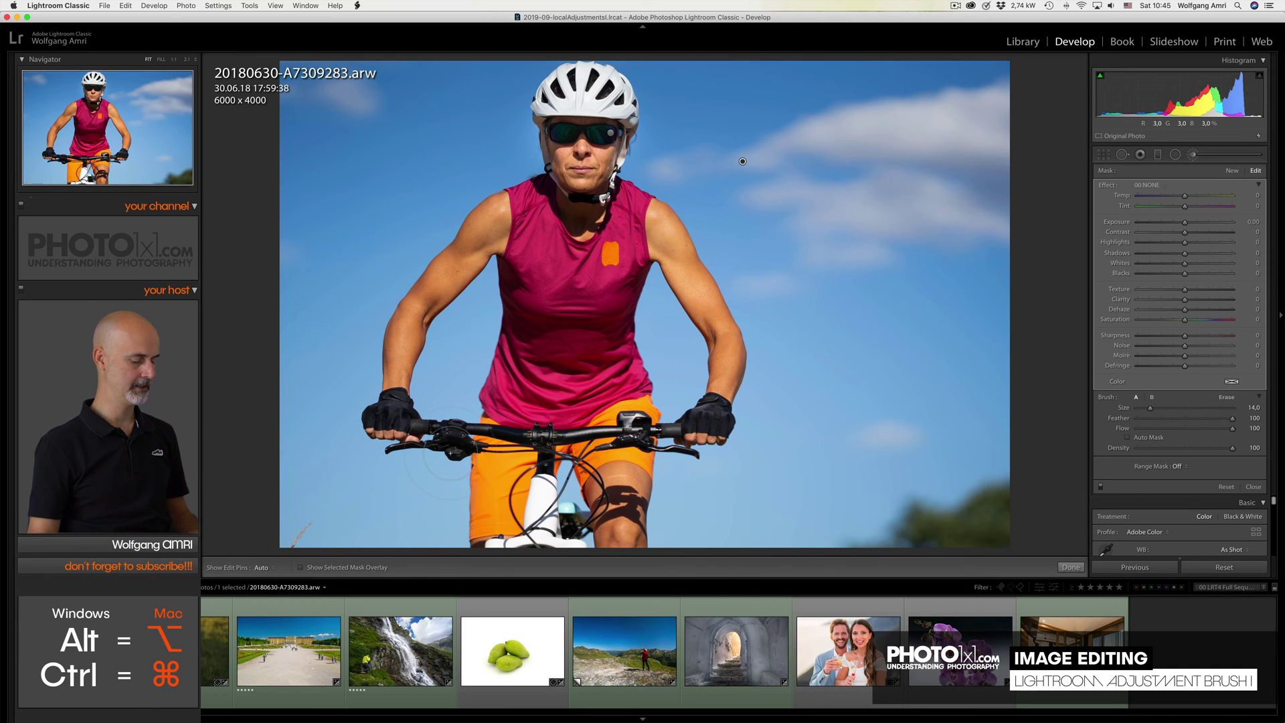
pyautogui.press('o')
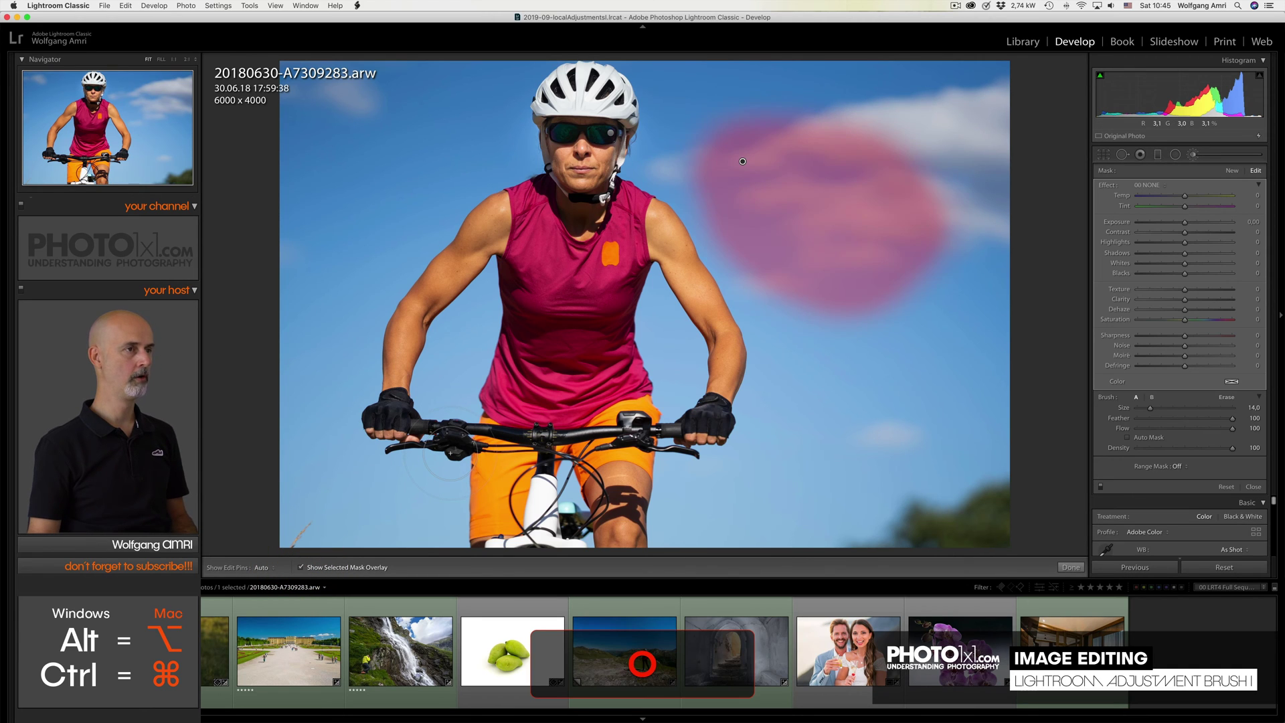
pyautogui.press('o')
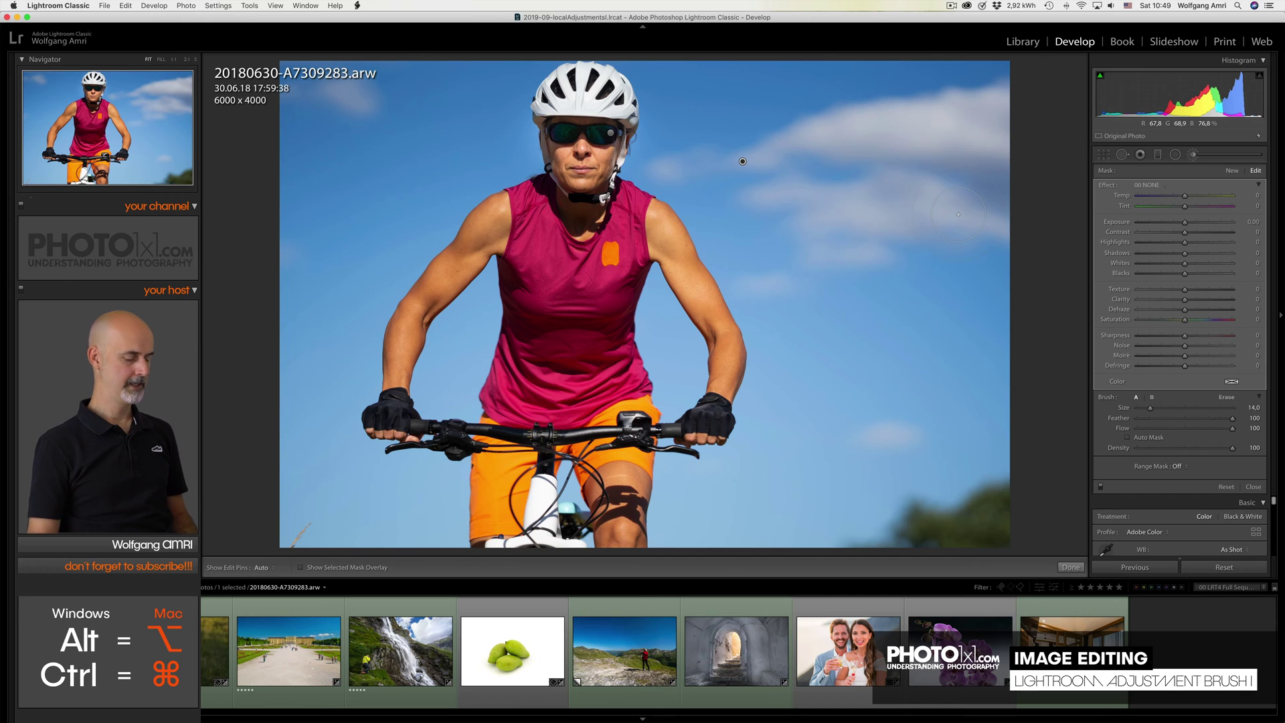
pyautogui.press('o')
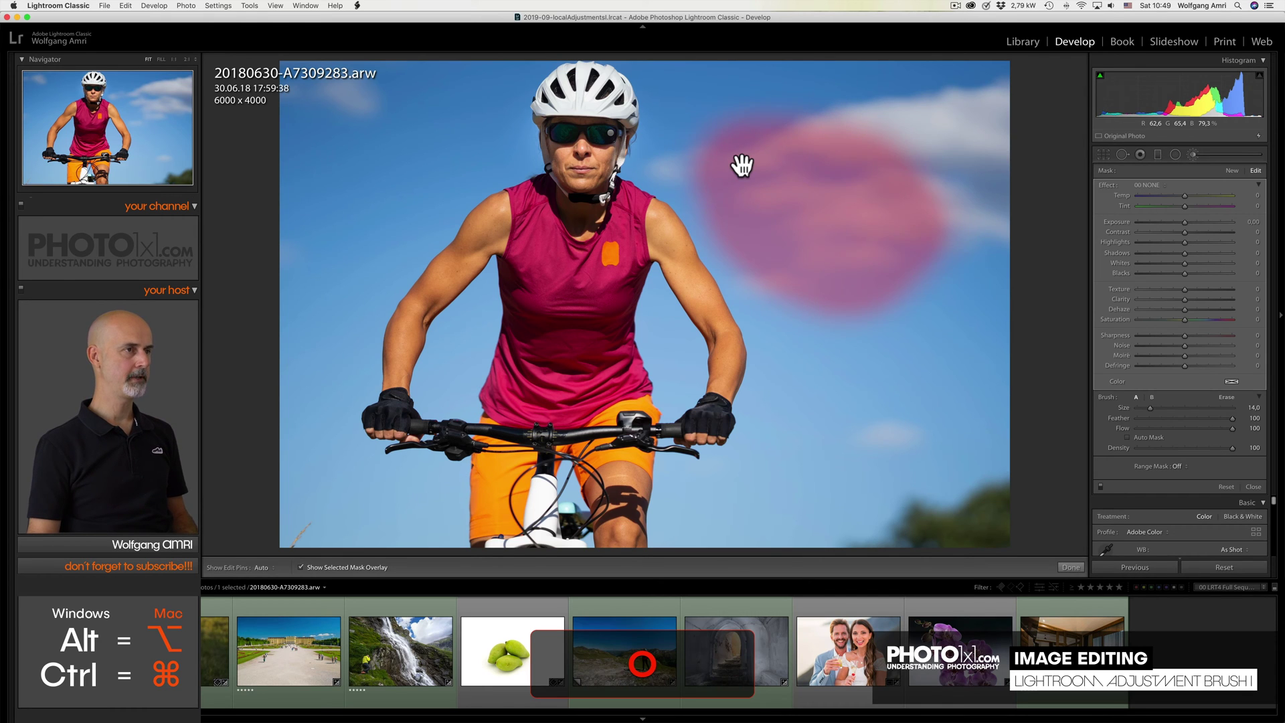
pyautogui.press('BackSpace')
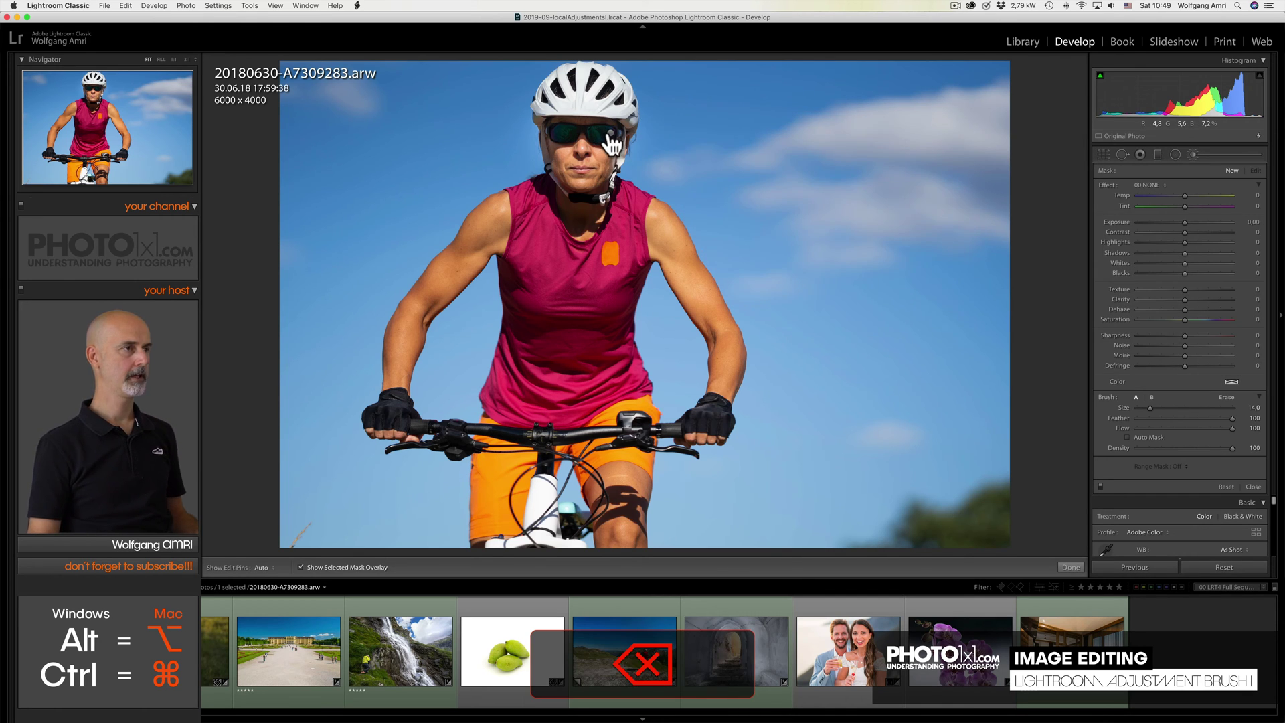
pyautogui.press('super+z')
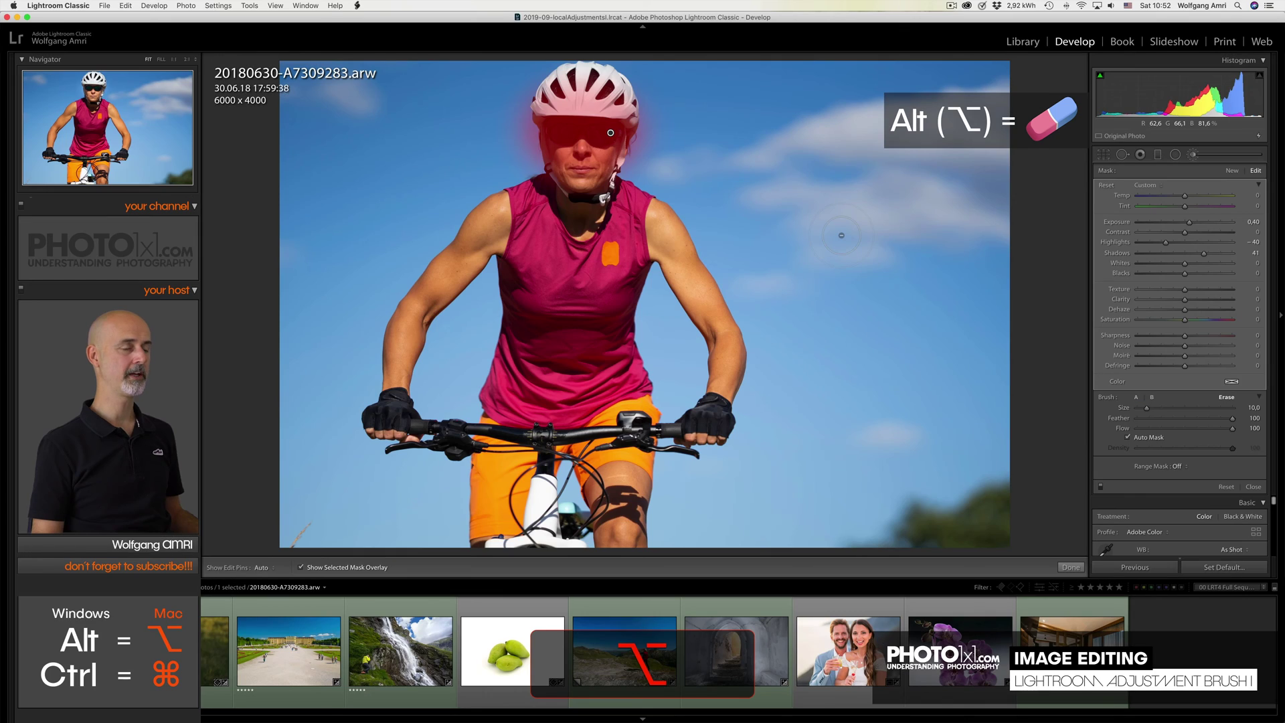
pyautogui.press('alt')
pyautogui.press('alt')
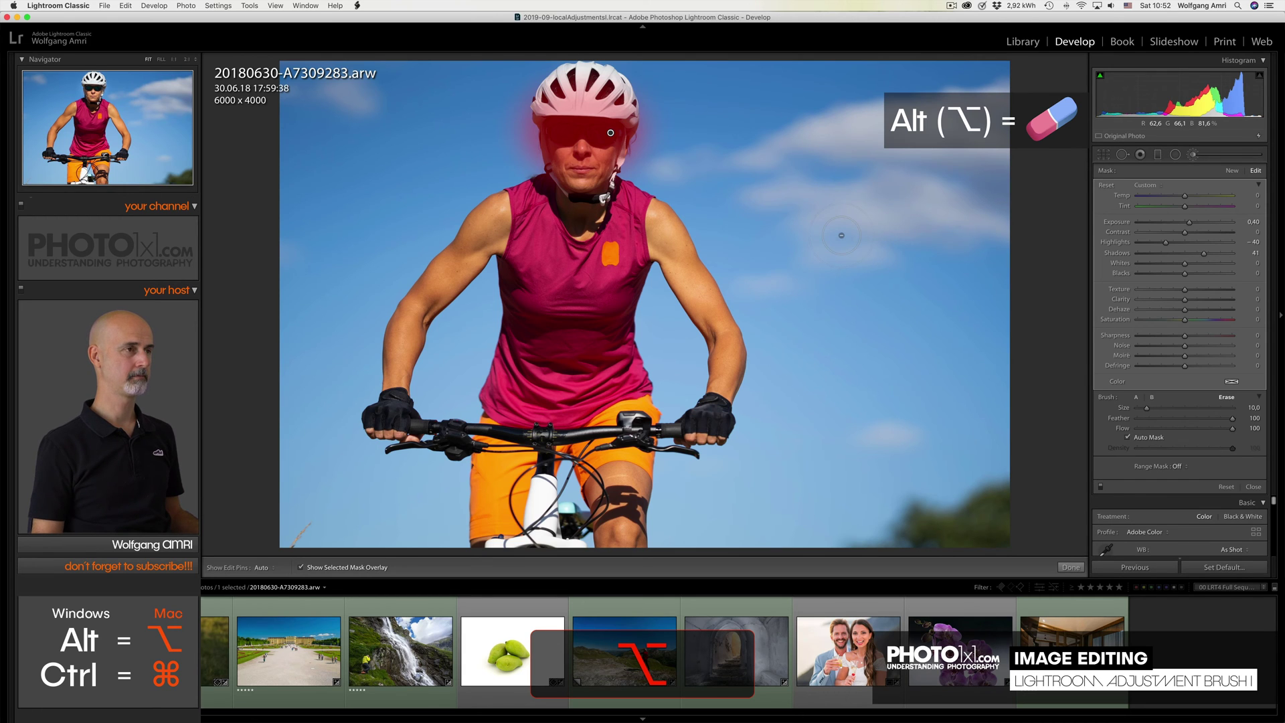
pyautogui.press('alt')
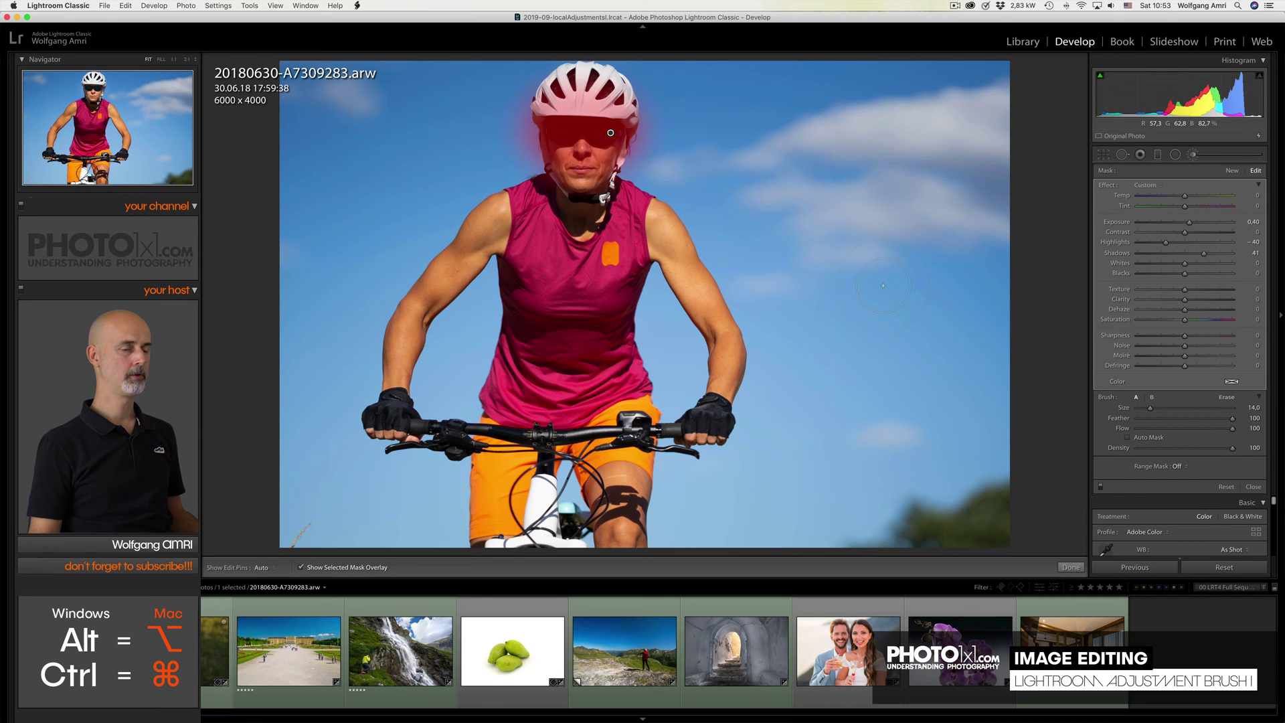
# - Switch to the Erase brush and erase the mask from the helmet's left side with pins hidden
pyautogui.click(1227, 395)
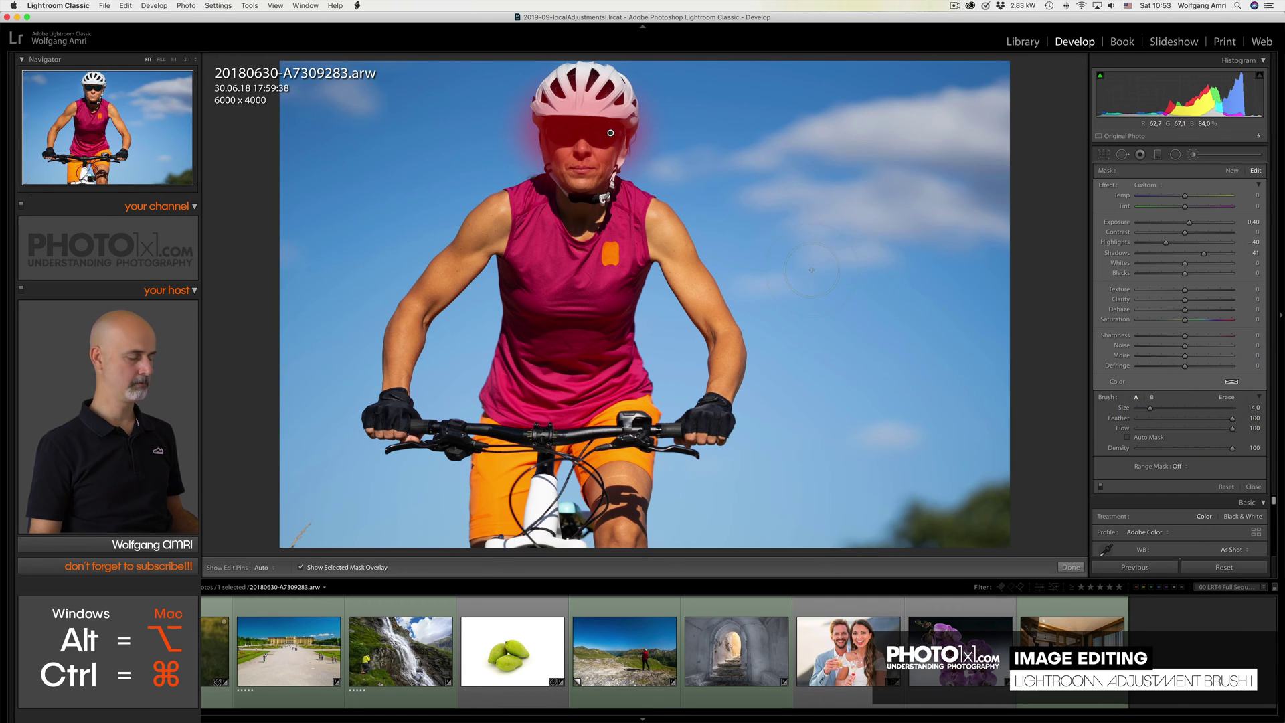
pyautogui.press('alt')
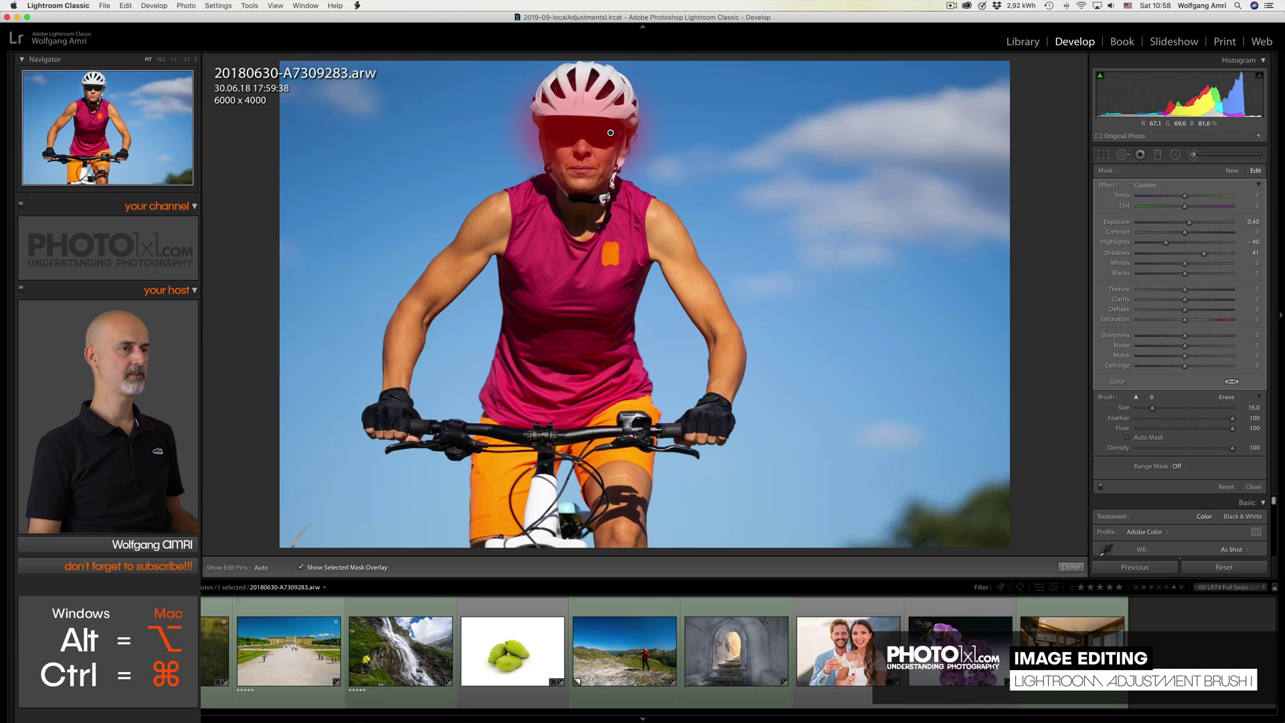
pyautogui.press('alt')
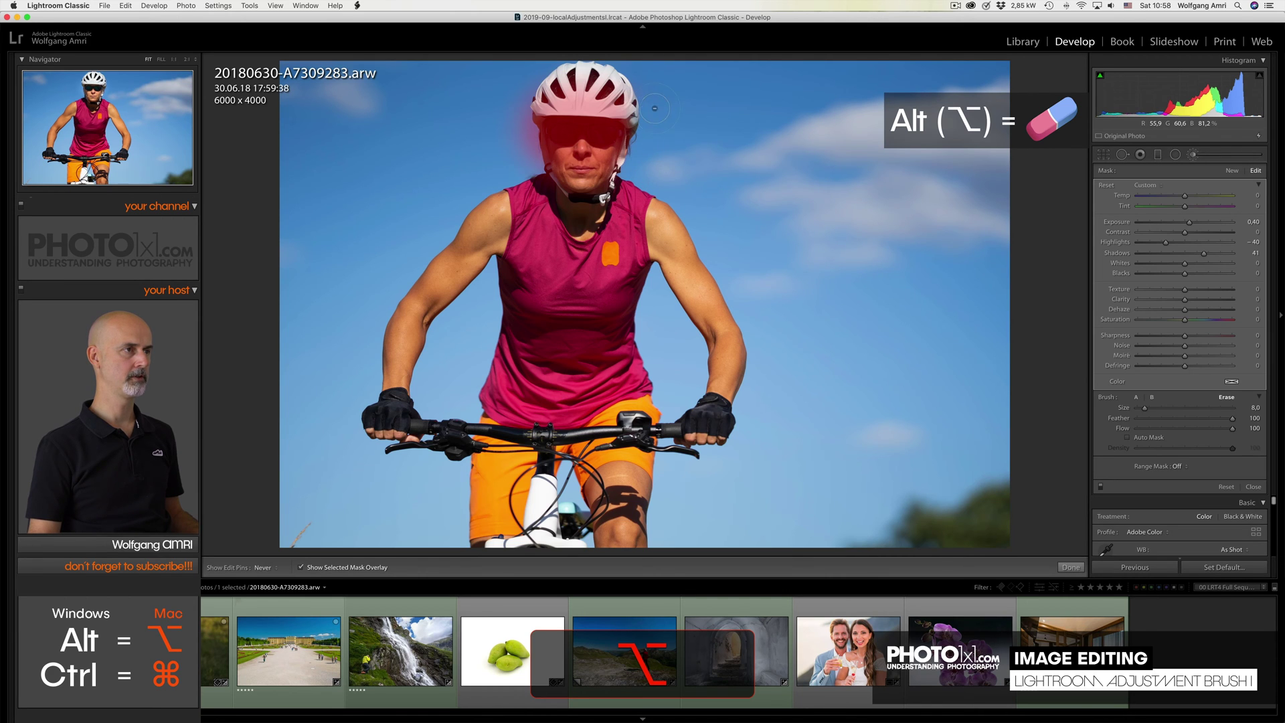
pyautogui.press('h')
pyautogui.moveTo(537, 98); pyautogui.dragTo(633, 110)
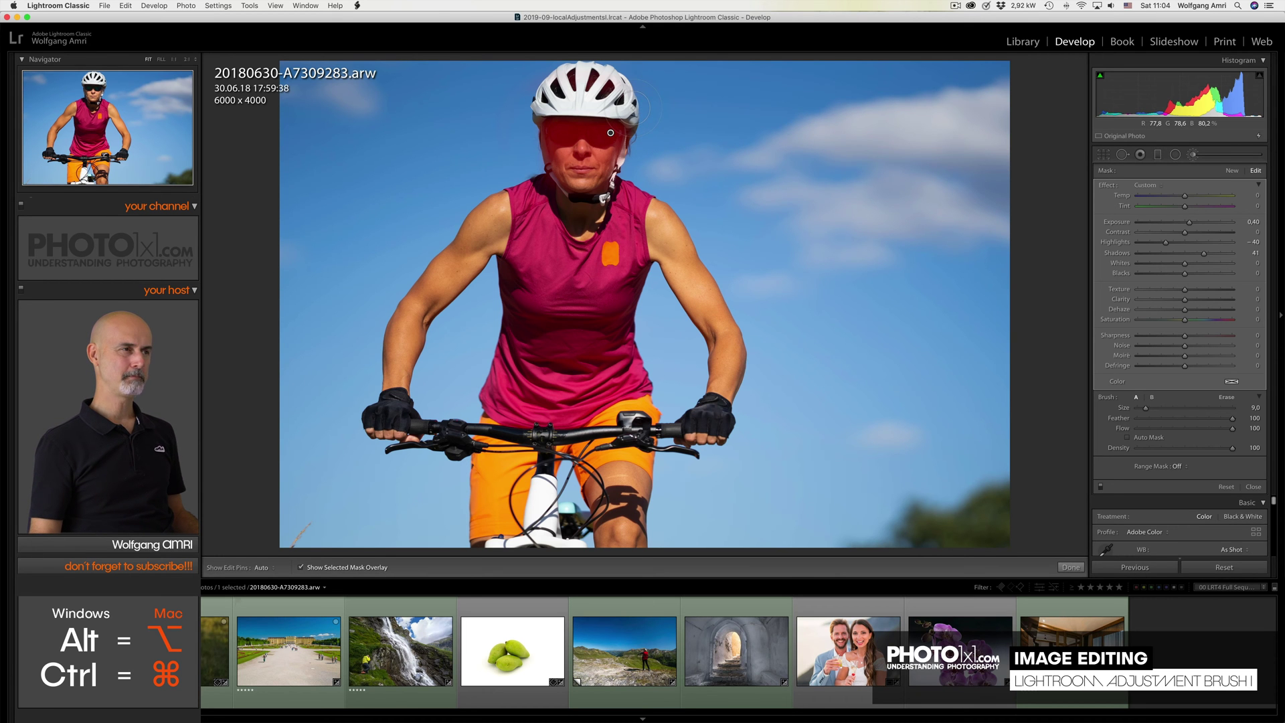
pyautogui.press('alt')
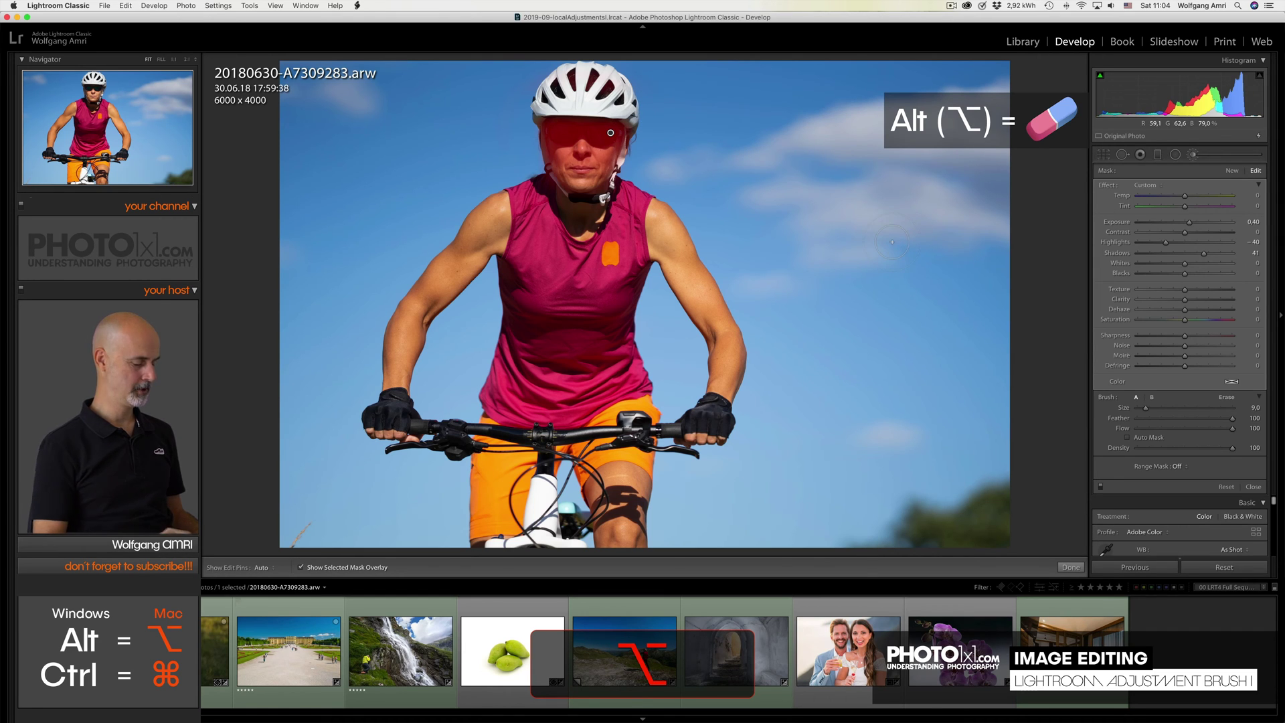
# - Undo the erase stroke, enable Auto Mask on the eraser, and erase the mask from the helmet top
pyautogui.press('alt')
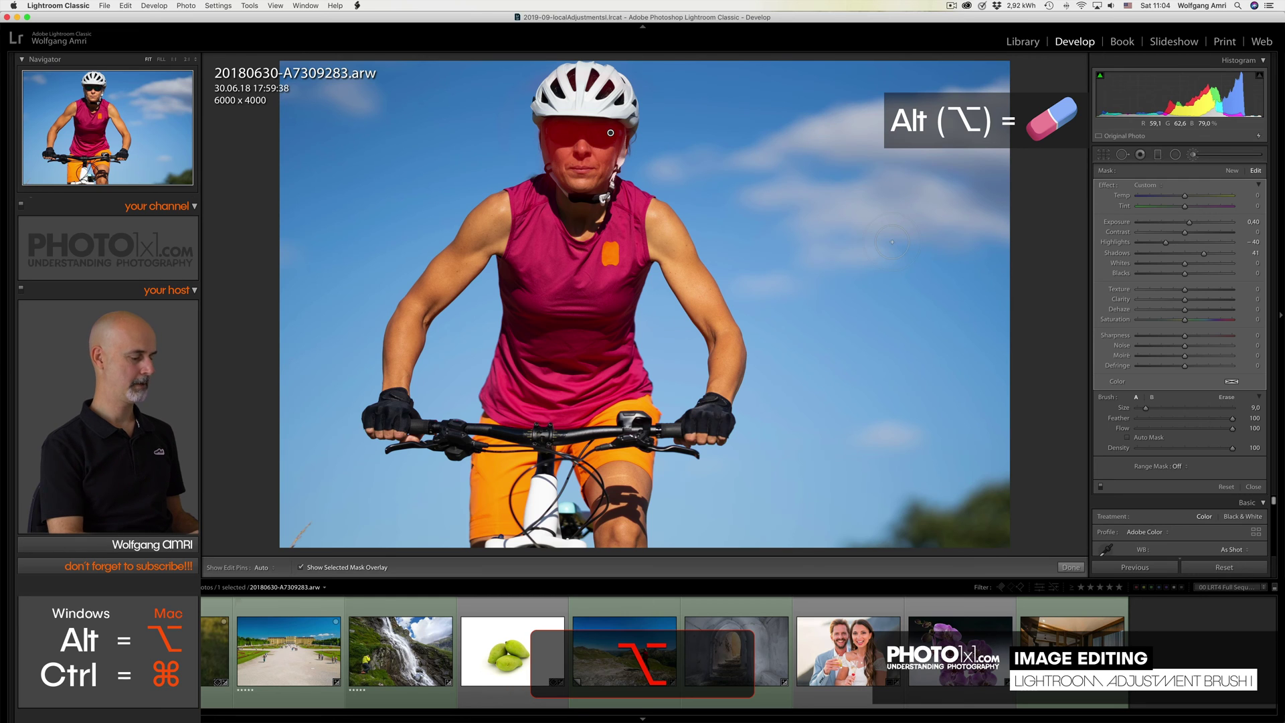
pyautogui.press('super+z')
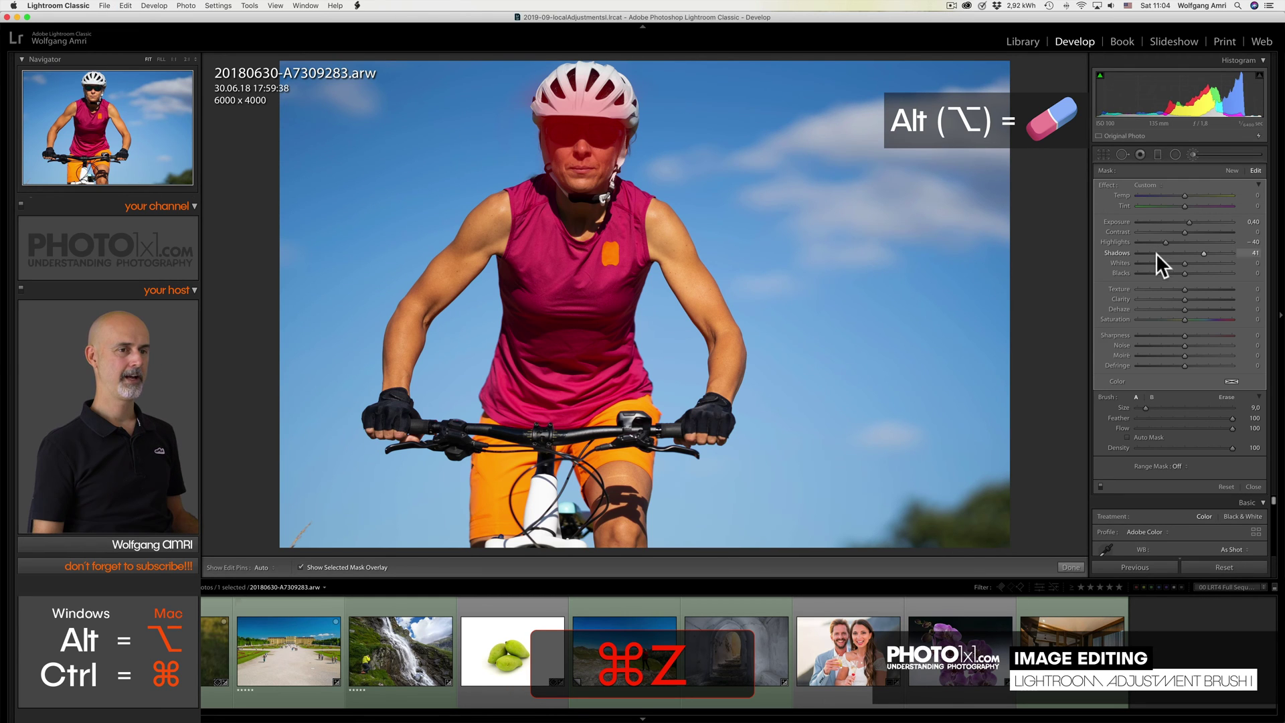
pyautogui.press('alt')
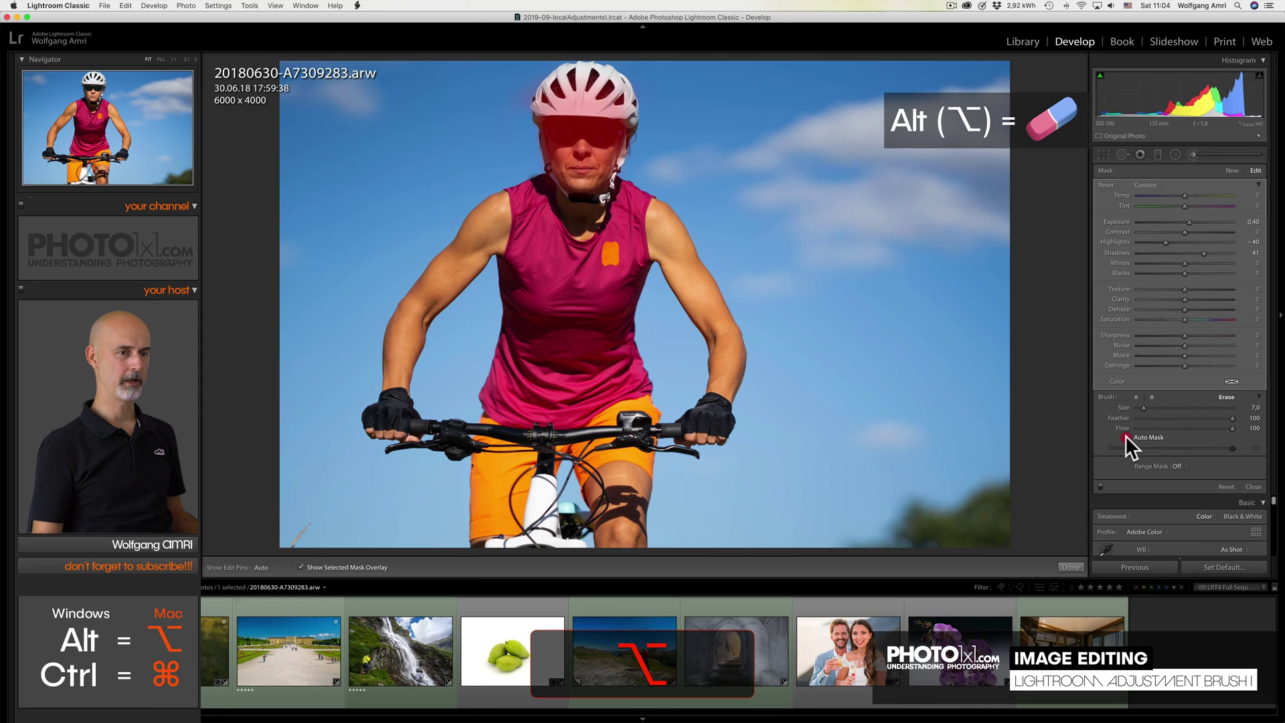
pyautogui.click(1126, 436)
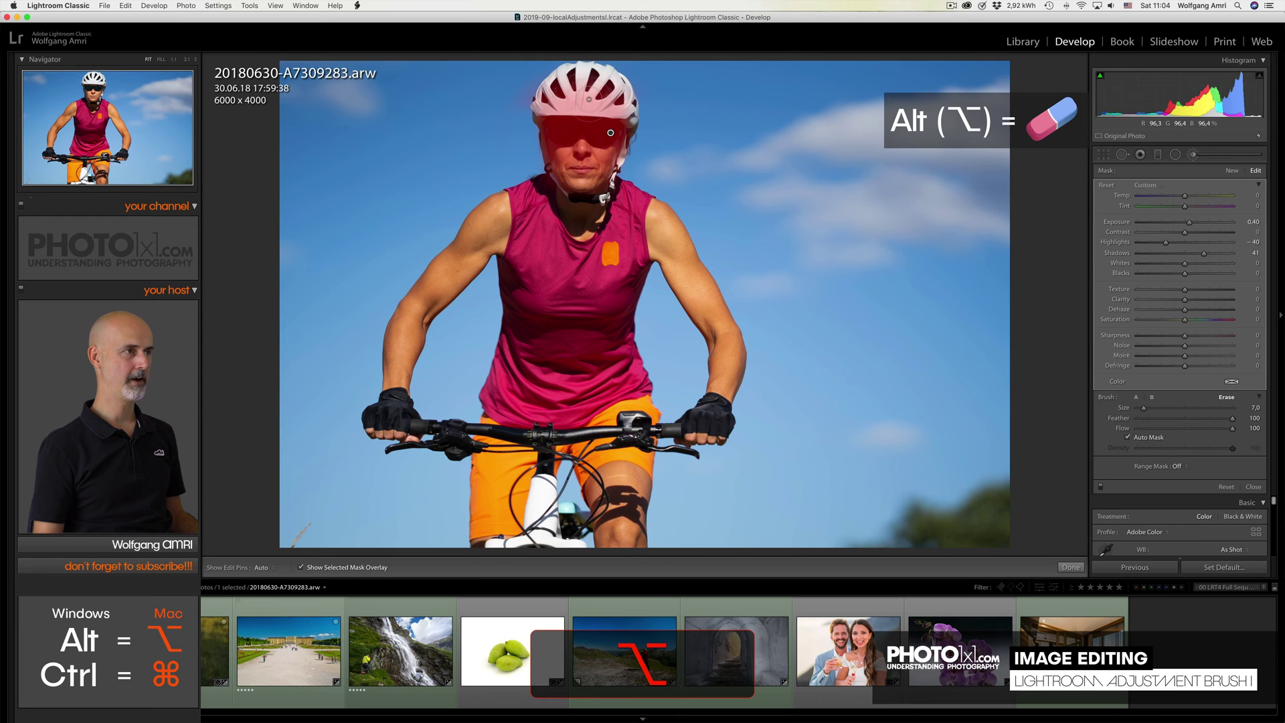
pyautogui.moveTo(589, 101)
pyautogui.mouseDown()
pyautogui.moveTo(552, 100)
pyautogui.moveTo(596, 115)
pyautogui.mouseUp()
pyautogui.press('h')
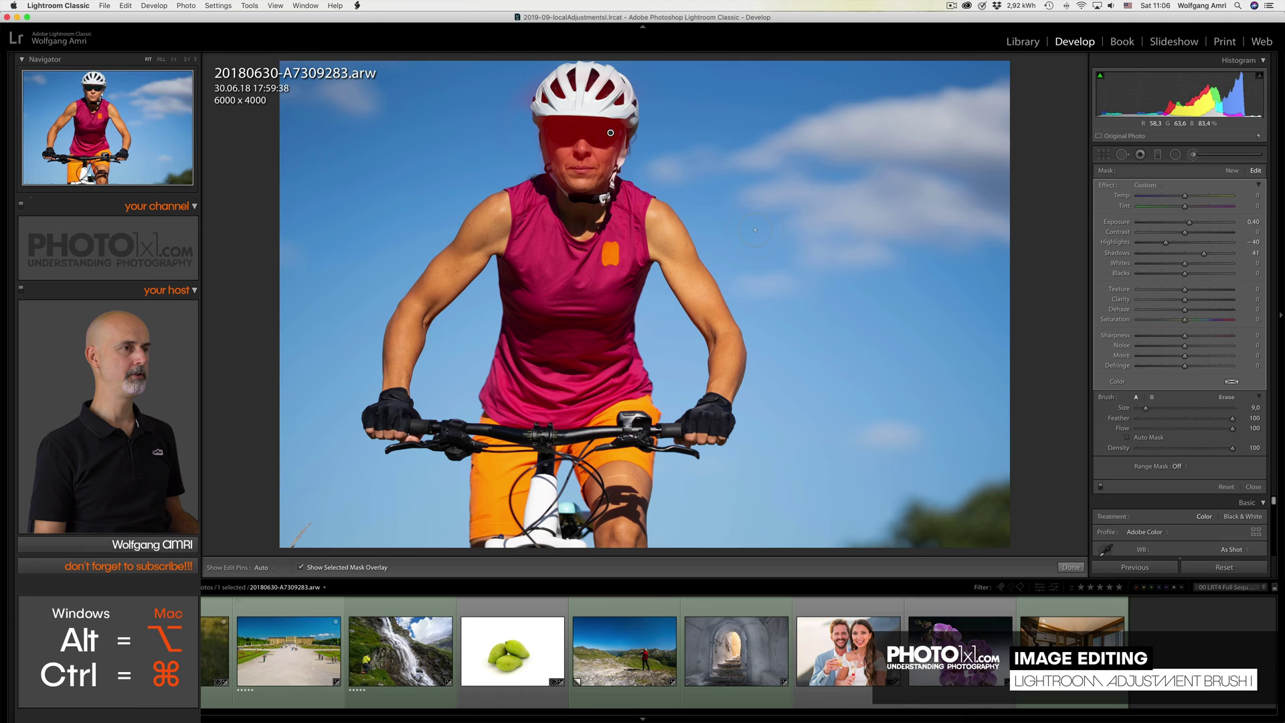
# - Adjust the eraser feather, setting it to 64 and fine-tuning it with Alt+Shift+[ and ]
pyautogui.press('alt')
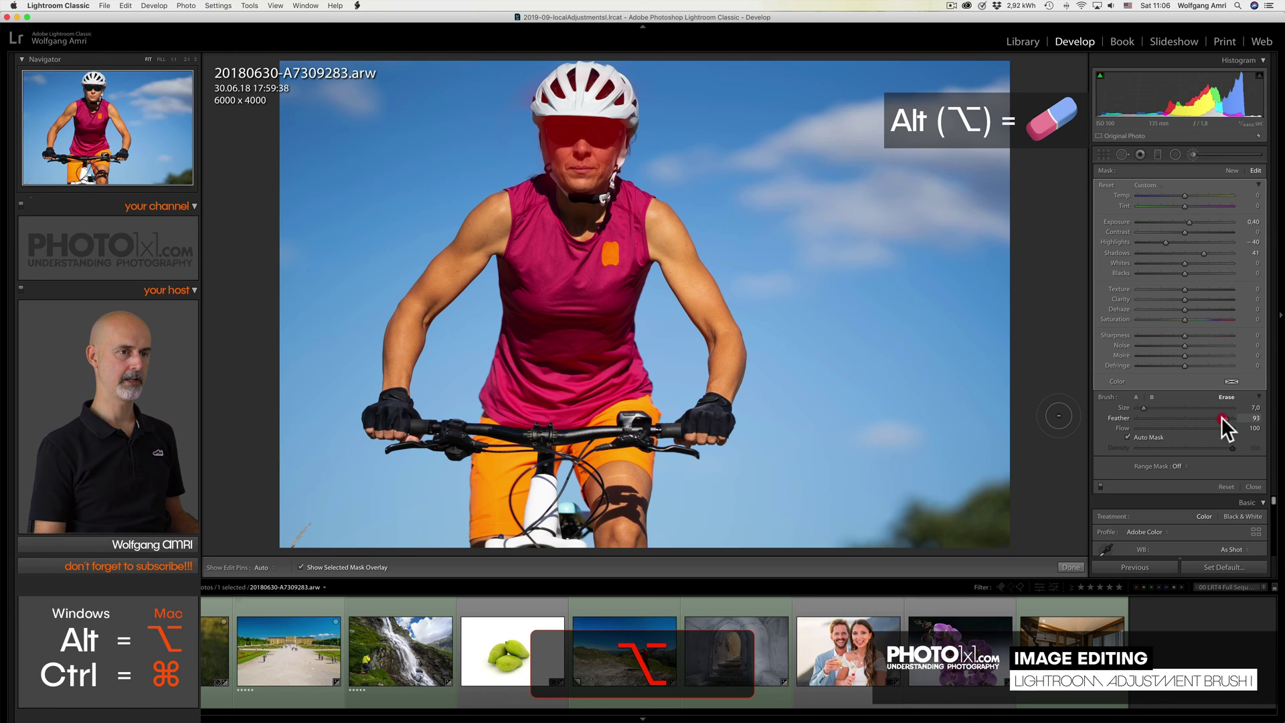
pyautogui.moveTo(1138, 418); pyautogui.dragTo(1234, 417)
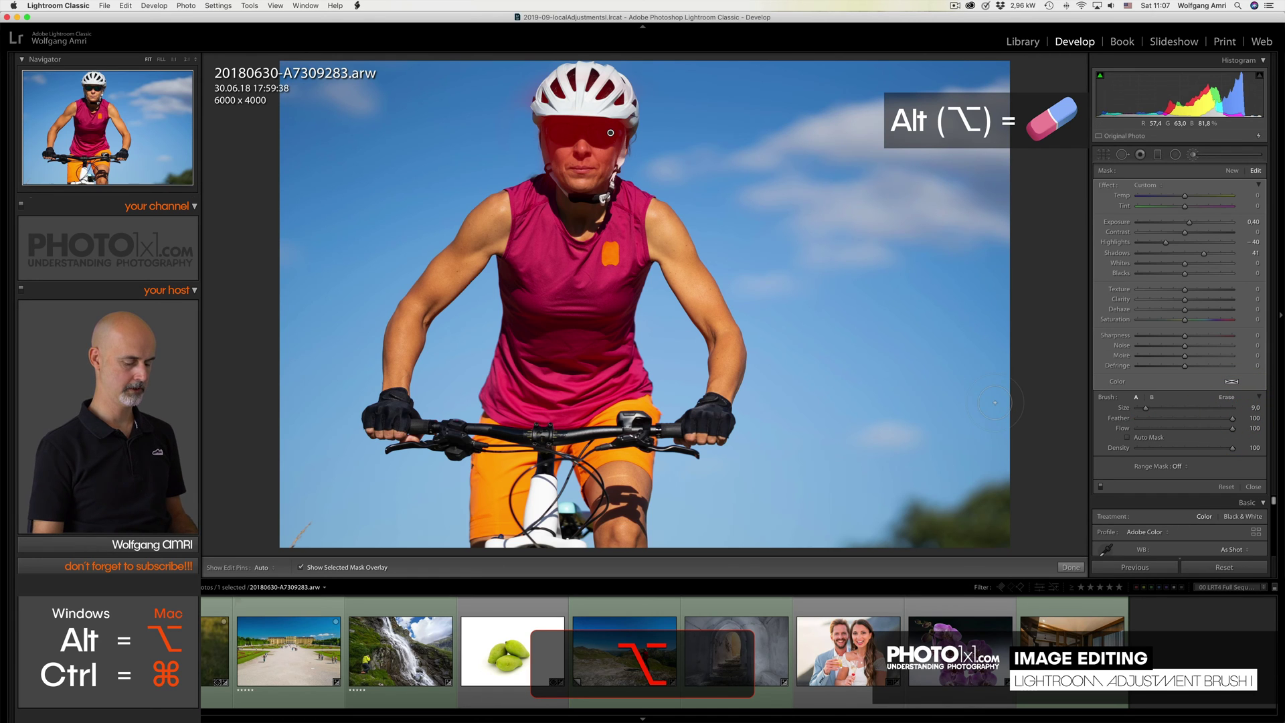
pyautogui.hotkey('alt', 'shift', '[')
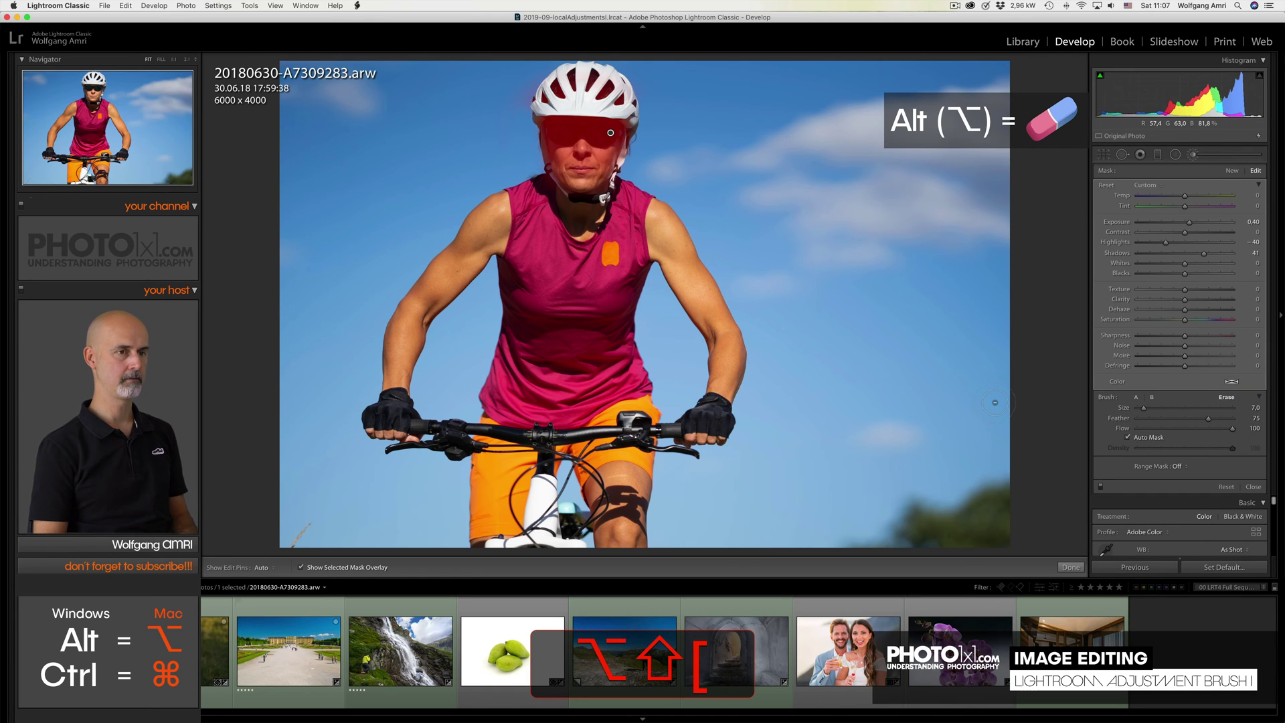
pyautogui.hotkey('alt', 'shift', ']')
pyautogui.hotkey('alt', 'shift', '[')
pyautogui.hotkey('alt', 'shift', '[')
pyautogui.hotkey('alt', 'shift', '[')
pyautogui.hotkey('alt', 'shift', '[')
pyautogui.hotkey('alt', 'shift', '[')
pyautogui.hotkey('alt', 'shift', '[')
pyautogui.hotkey('alt', 'shift', '[')
pyautogui.hotkey('alt', 'shift', '[')
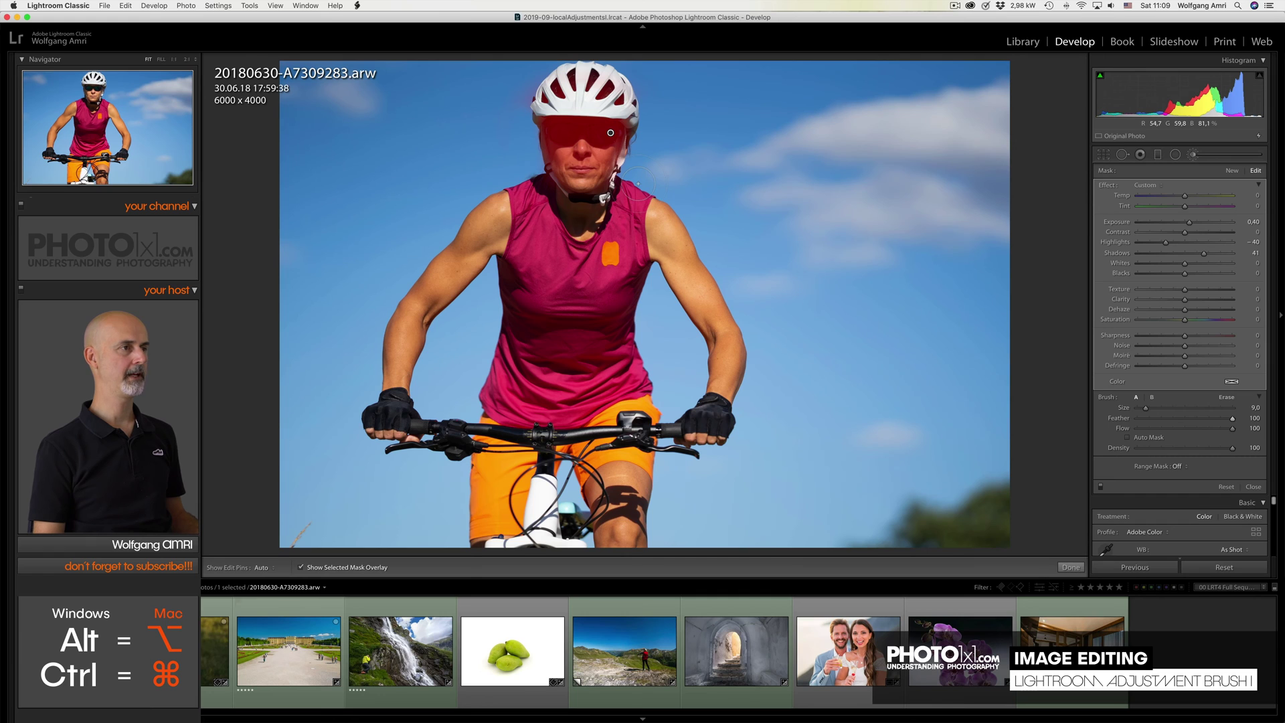
# - Zoom in on the rider and erase the stray mask from the cheek
pyautogui.press('alt')
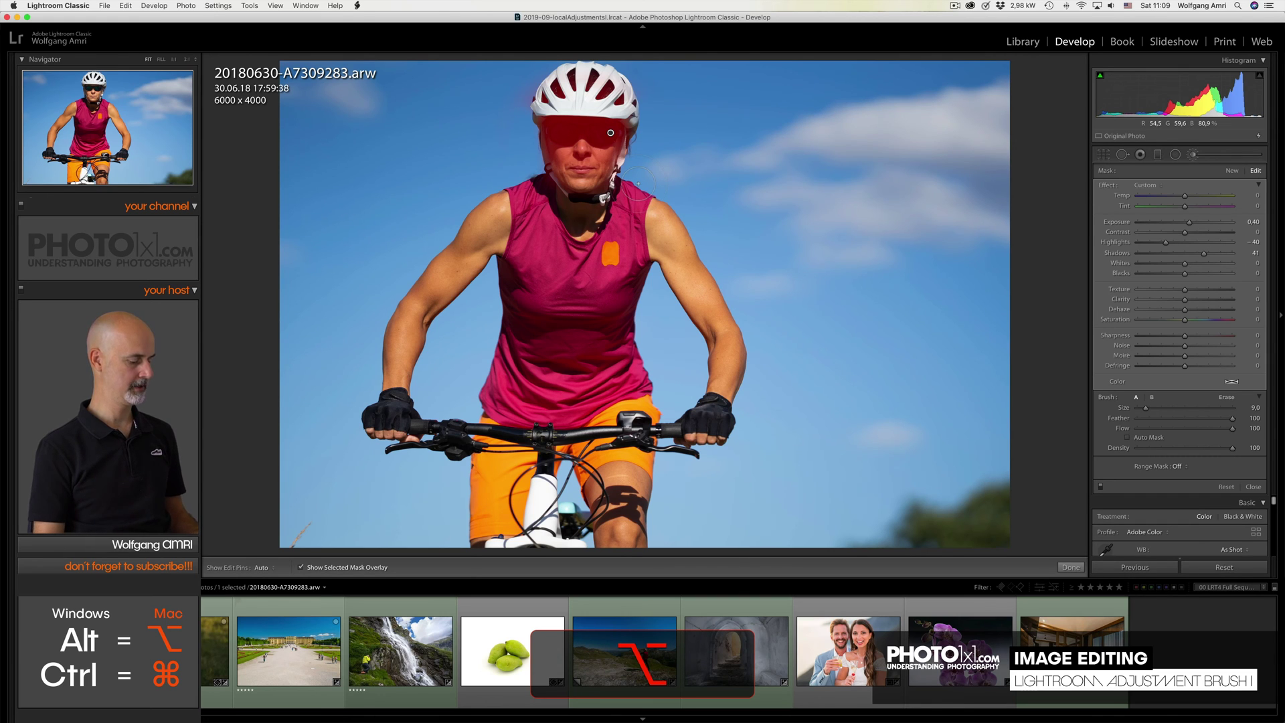
pyautogui.press('z')
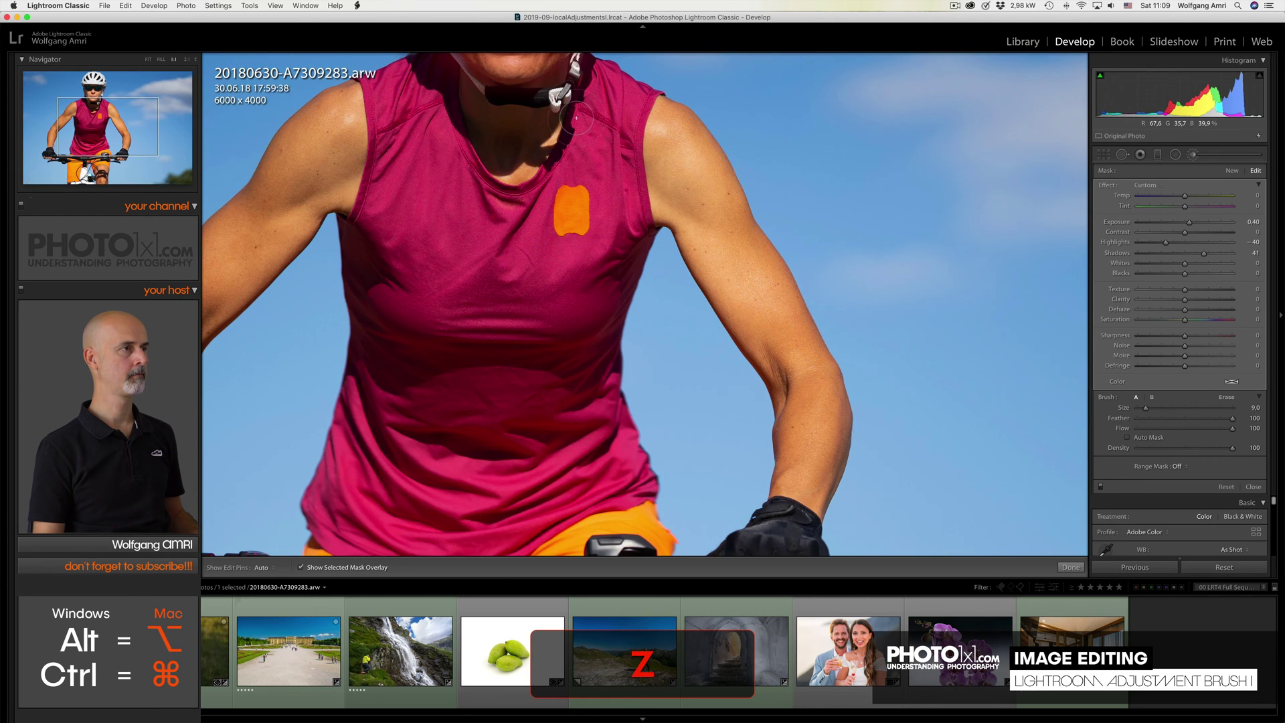
pyautogui.scroll(5, 576, 118)
pyautogui.press('alt')
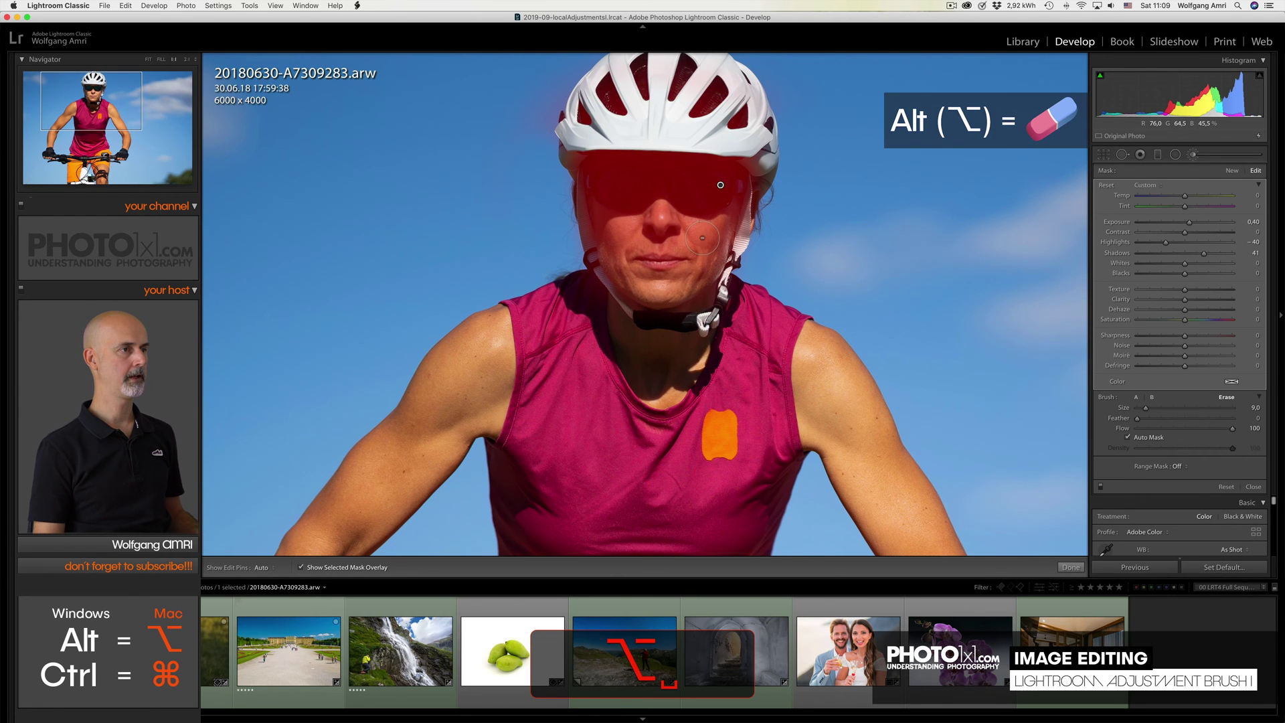
pyautogui.press('h')
pyautogui.moveTo(703, 238)
pyautogui.mouseDown()
pyautogui.moveTo(684, 231)
pyautogui.moveTo(710, 253)
pyautogui.moveTo(659, 231)
pyautogui.moveTo(662, 213)
pyautogui.moveTo(656, 231)
pyautogui.moveTo(605, 249)
pyautogui.moveTo(663, 247)
pyautogui.mouseUp()
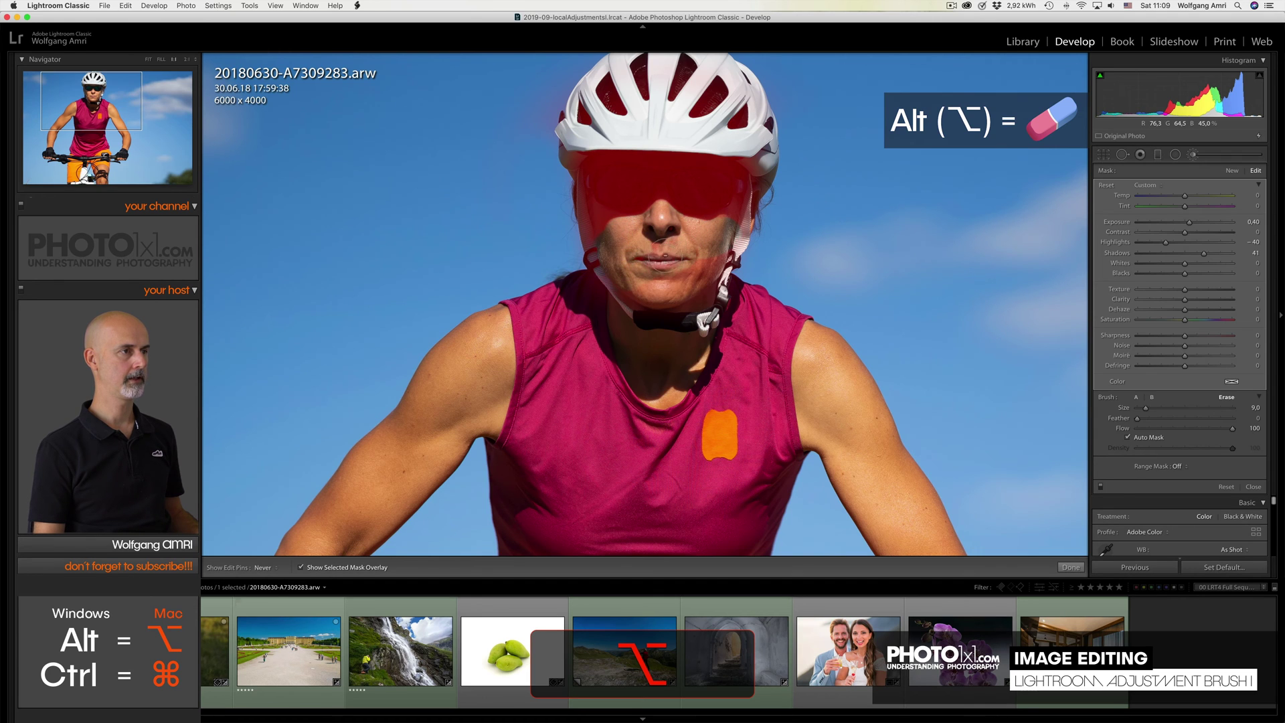
pyautogui.press('h')
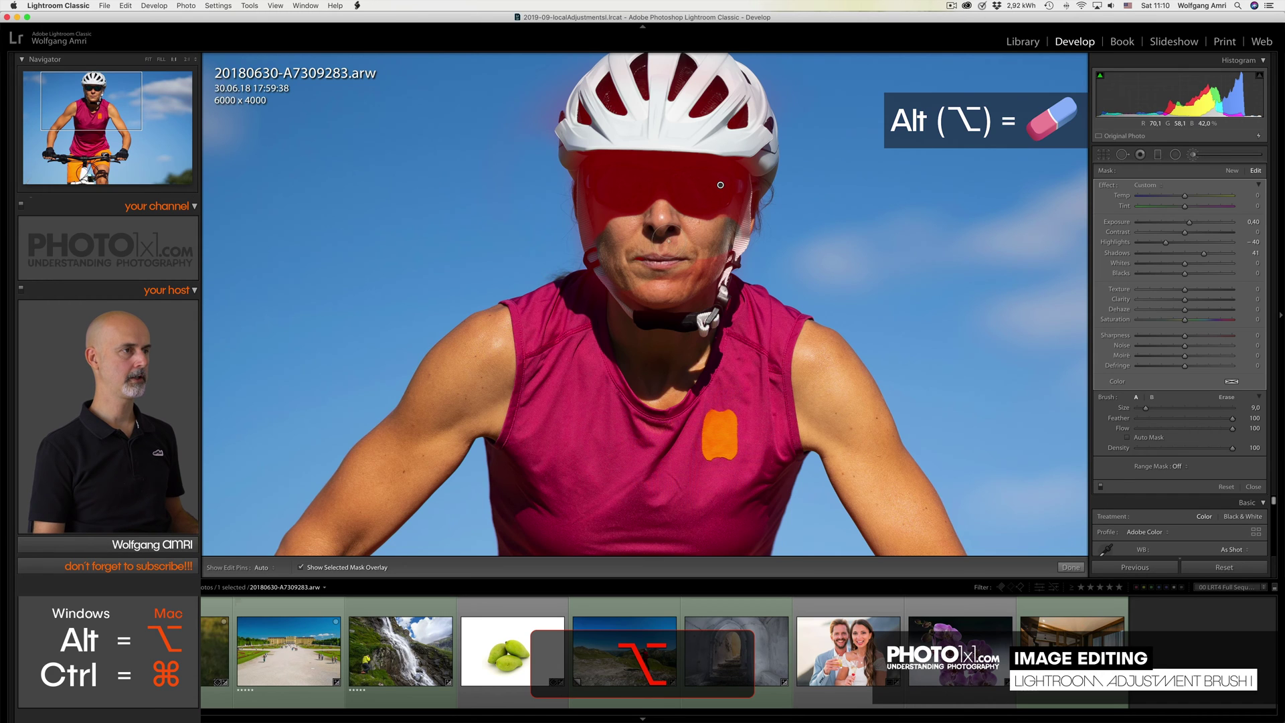
# - Turn off Auto Mask and erase the mask from the helmet vents
pyautogui.click(1128, 437)
pyautogui.press('h')
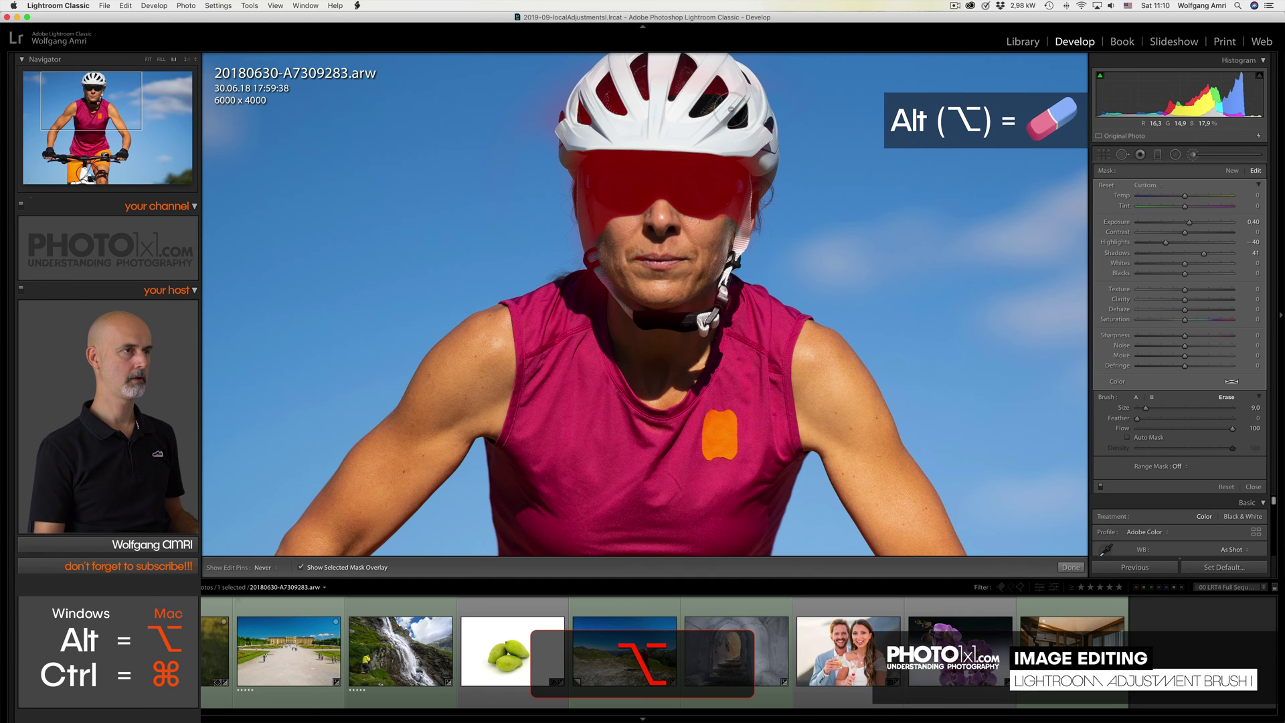
pyautogui.moveTo(730, 106)
pyautogui.mouseDown()
pyautogui.moveTo(641, 77)
pyautogui.moveTo(673, 61)
pyautogui.moveTo(559, 116)
pyautogui.moveTo(651, 105)
pyautogui.moveTo(665, 83)
pyautogui.moveTo(783, 73)
pyautogui.mouseUp()
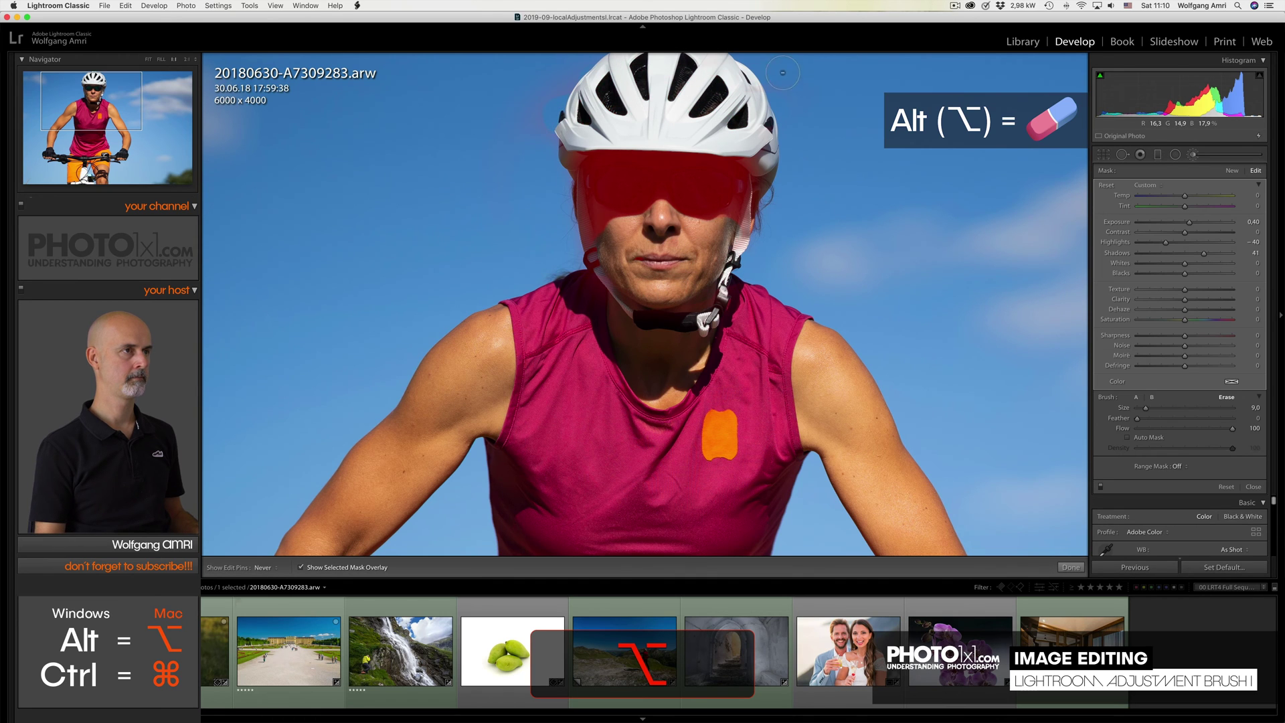
pyautogui.press('alt')
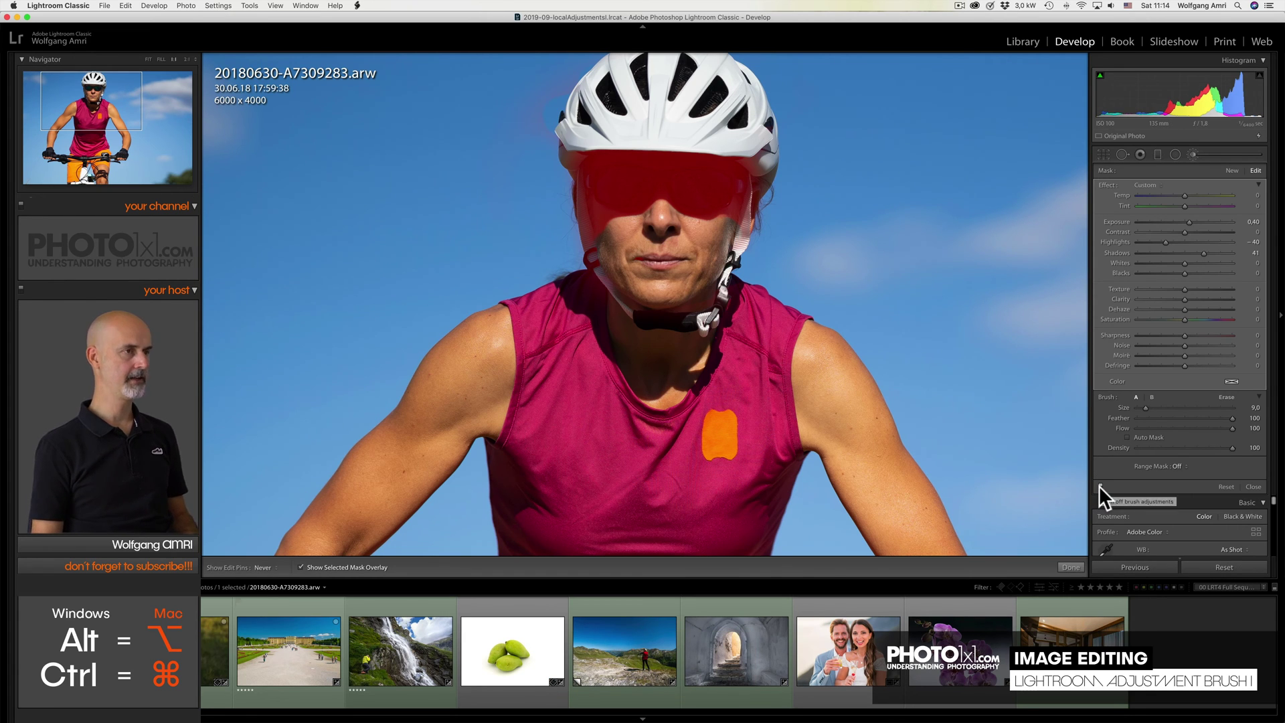
# - Hide the red mask overlay, set the eraser feather to 100, and shrink the eraser size
pyautogui.press('o')
pyautogui.press('o')
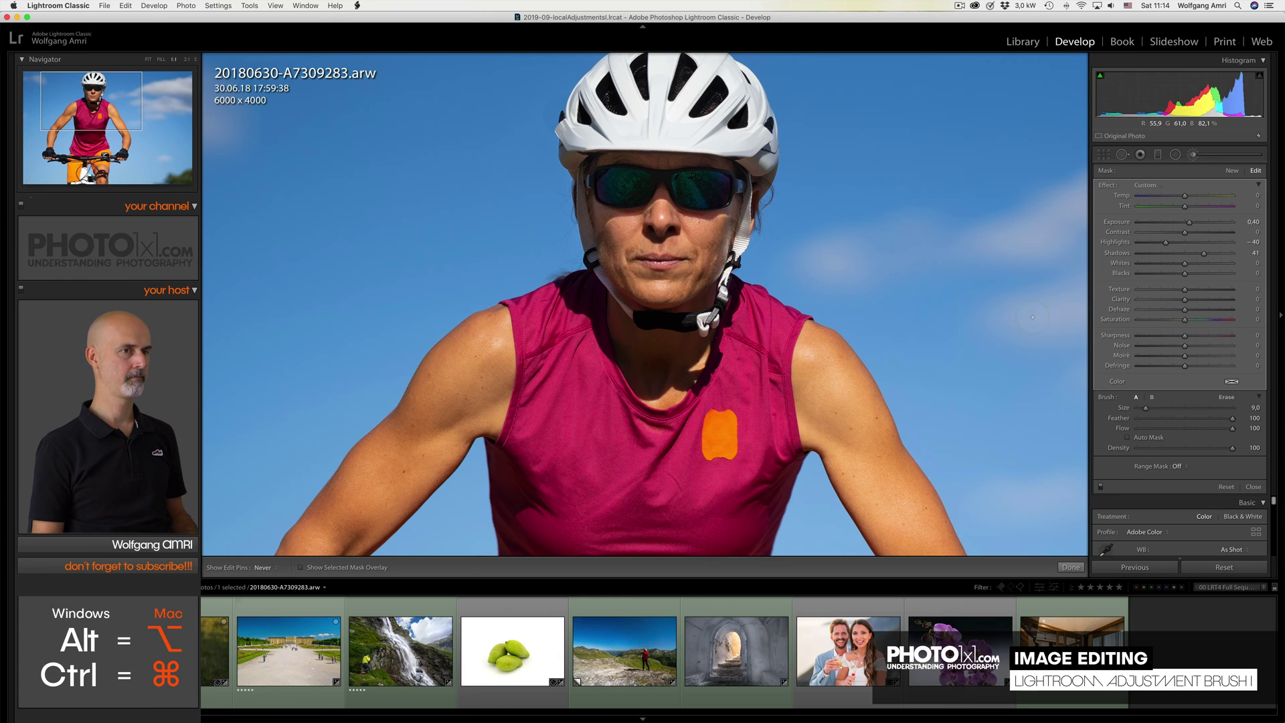
pyautogui.press('alt')
pyautogui.moveTo(1138, 418); pyautogui.dragTo(1252, 420)
pyautogui.scroll(-3, 731, 301)
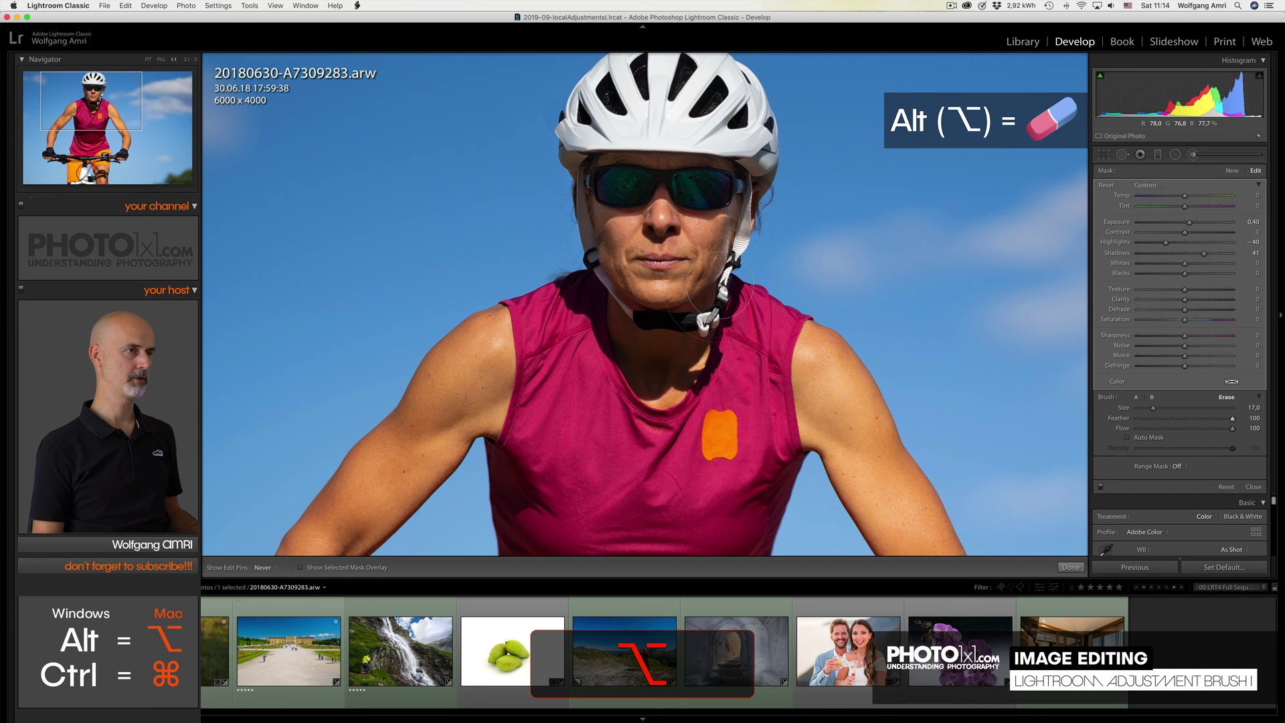
pyautogui.scroll(-2, 730, 278)
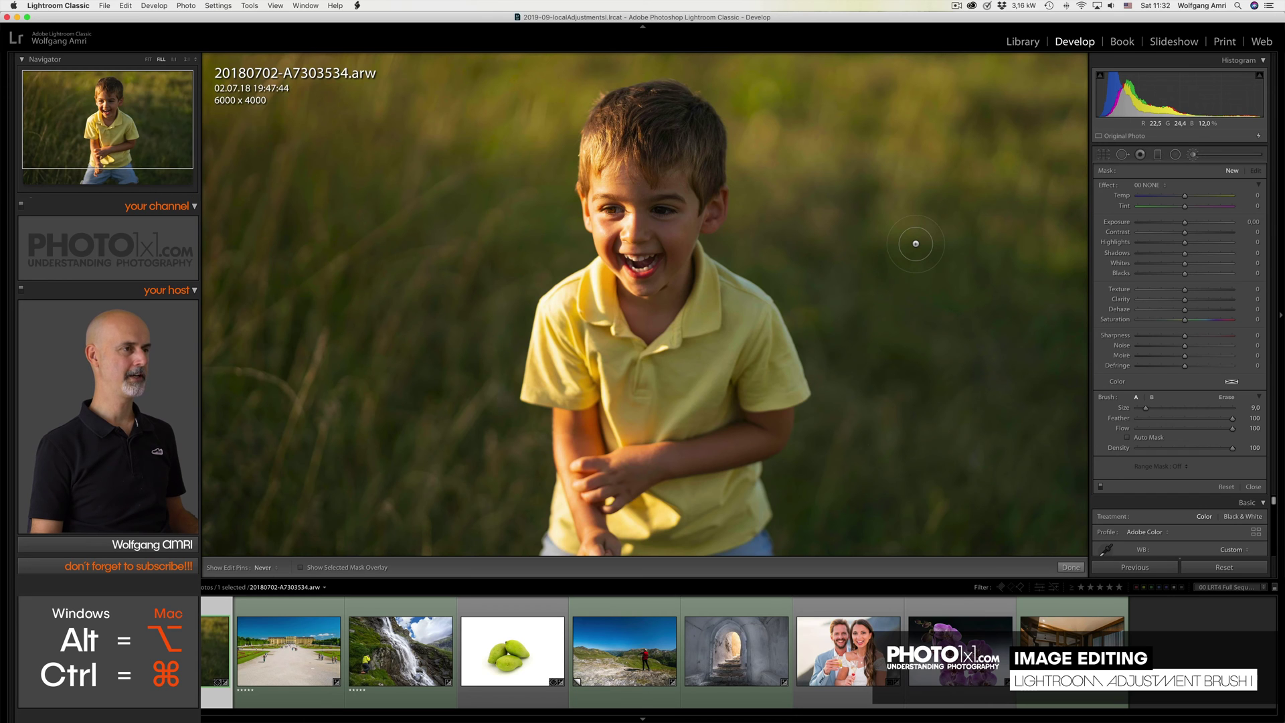
# - Zoom to a 2:1 close-up of the boy's face, centre it, then zoom back out to a wider view
pyautogui.press('super')
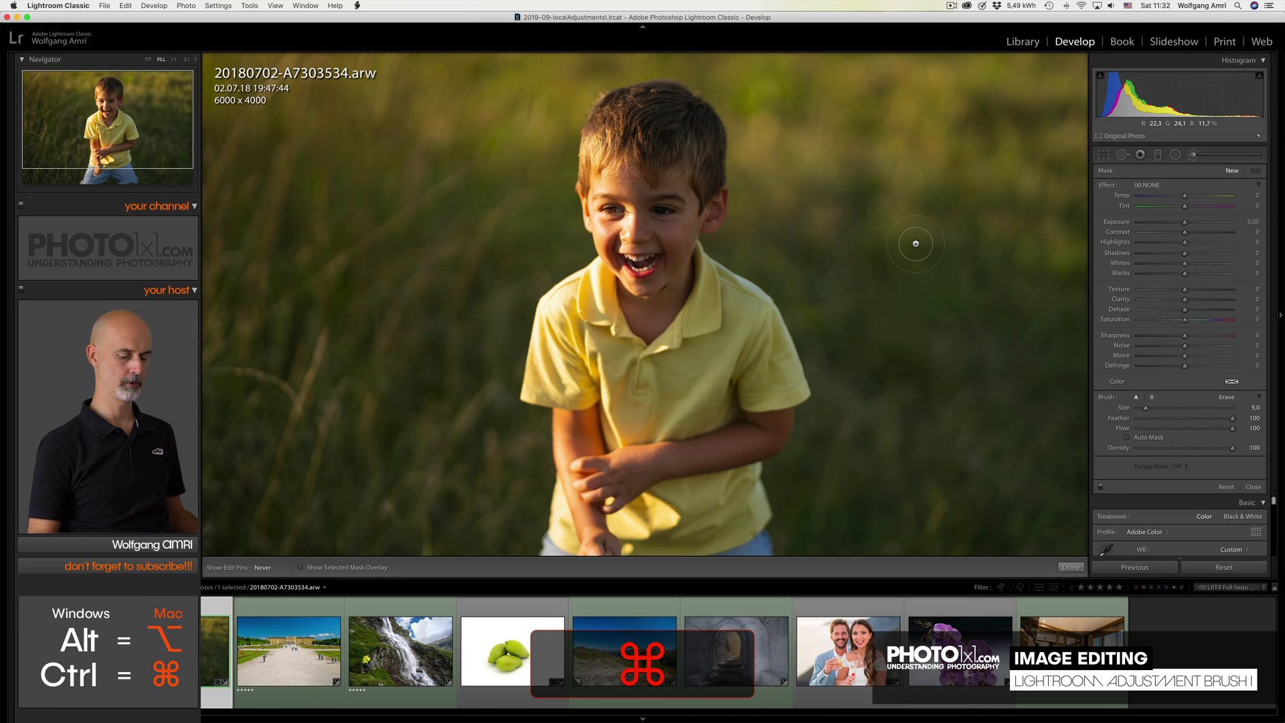
pyautogui.press('super+equal')
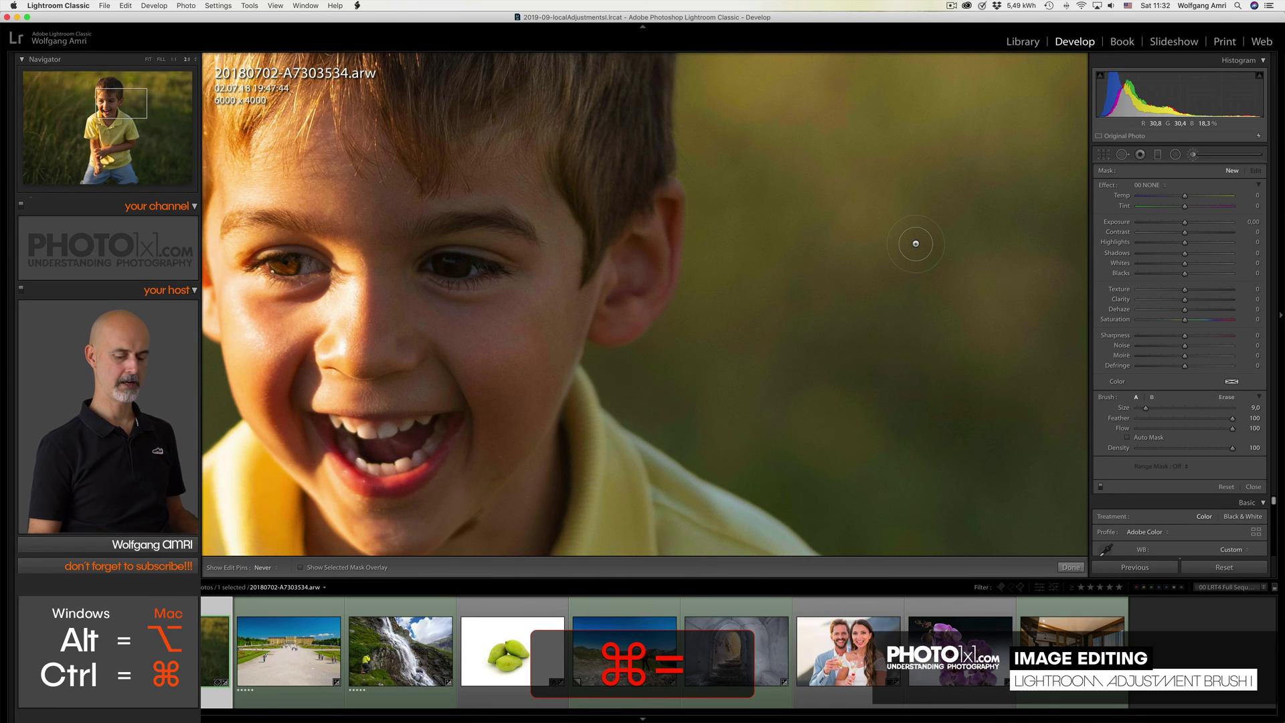
pyautogui.press('super+minus')
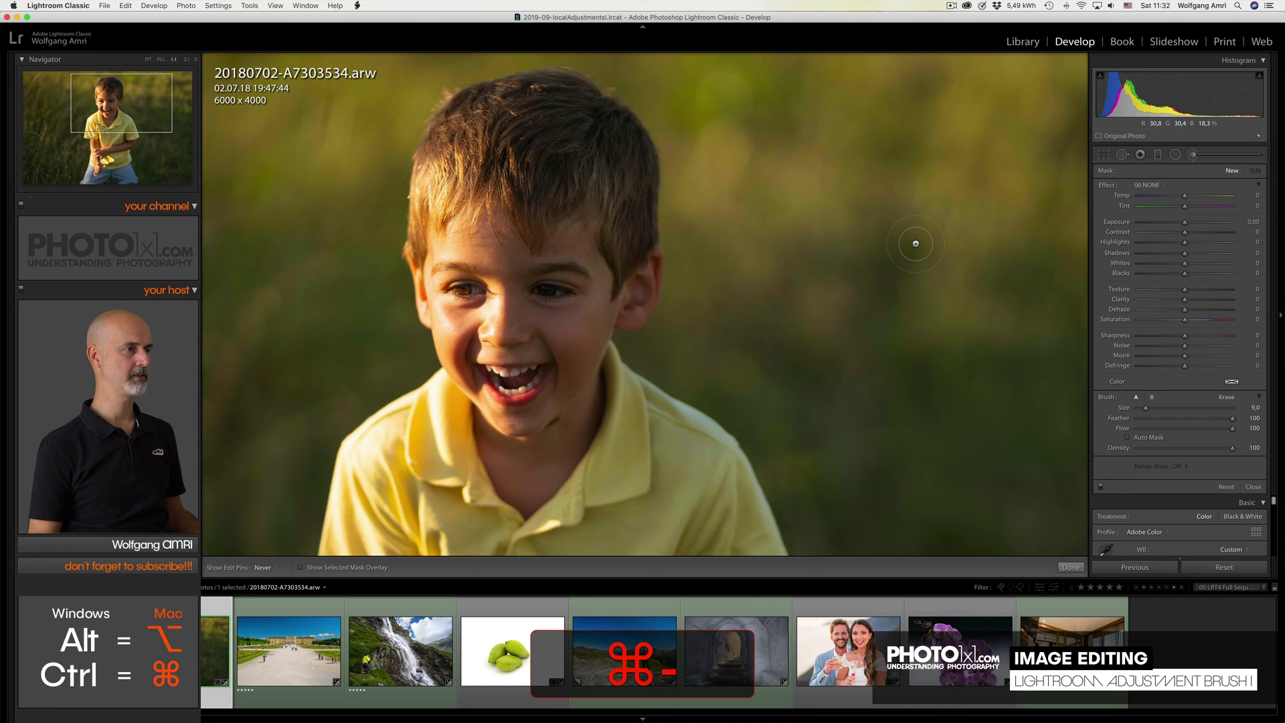
pyautogui.press('super+equal')
pyautogui.press('super+equal')
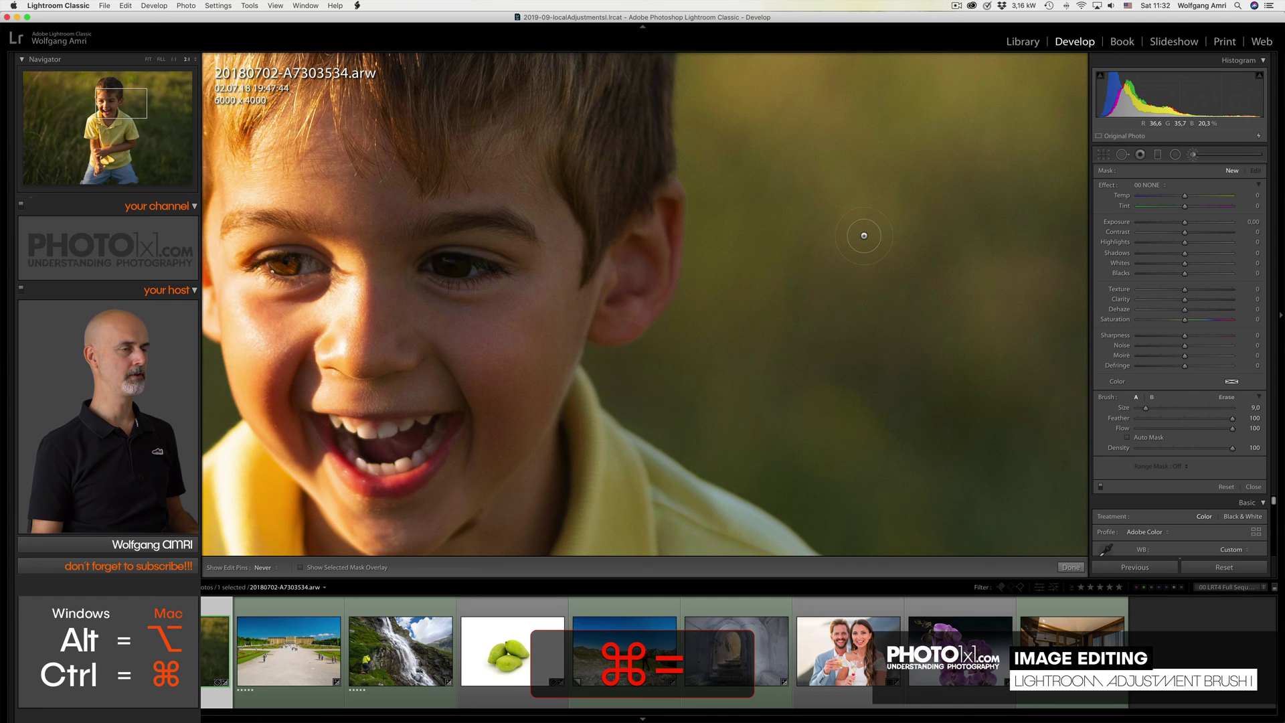
pyautogui.press('space')
pyautogui.moveTo(506, 279); pyautogui.dragTo(751, 244)
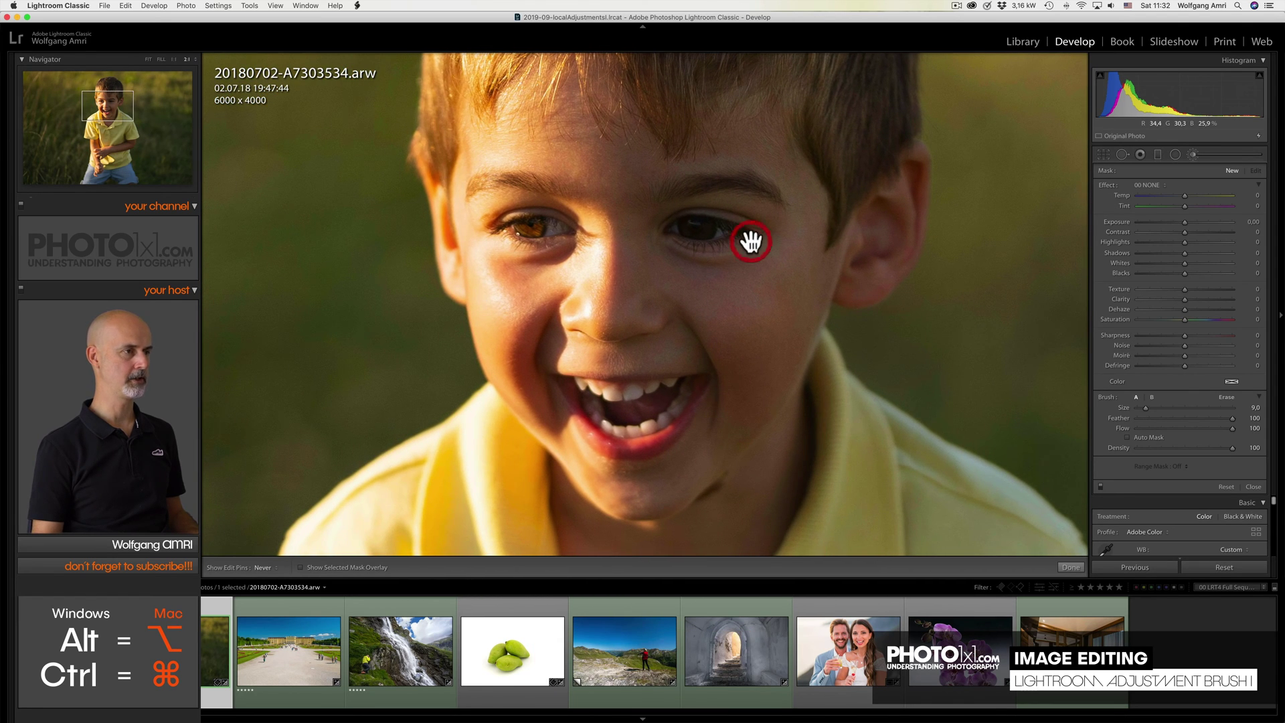
pyautogui.press('super+minus')
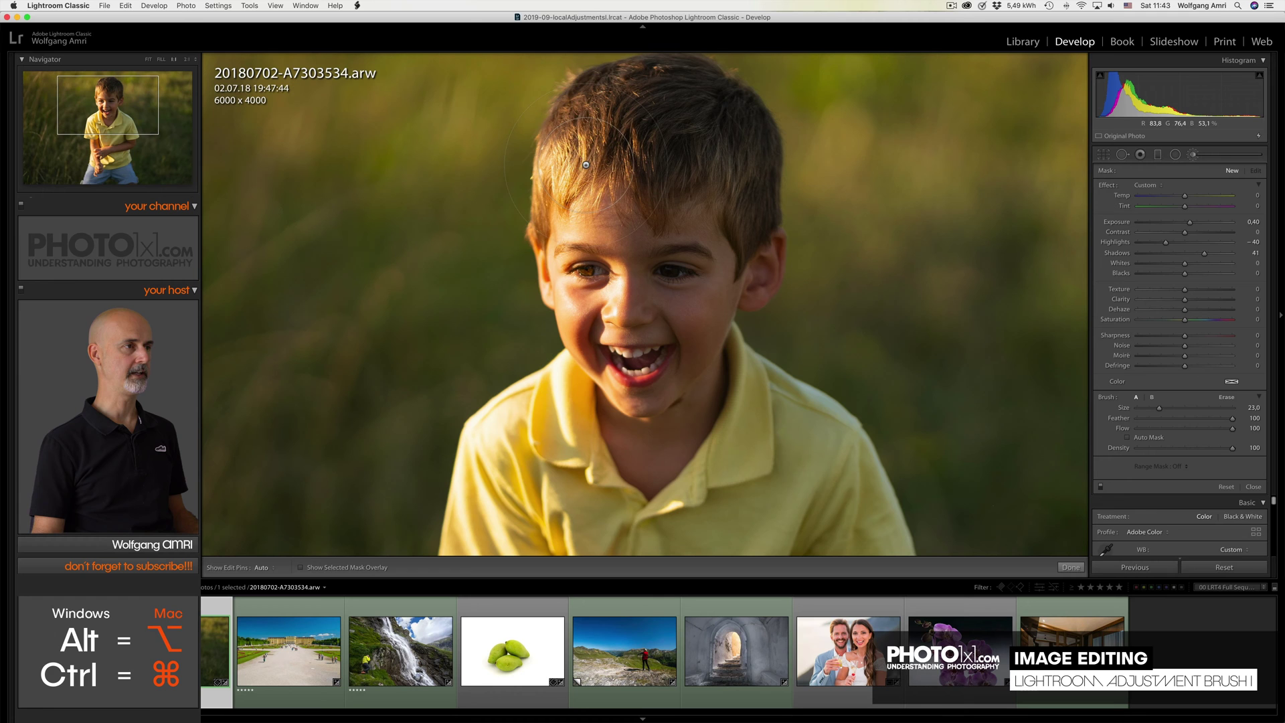
# - Hide the face mask's adjustment pins on the boy photo, then show them again
pyautogui.press('h')
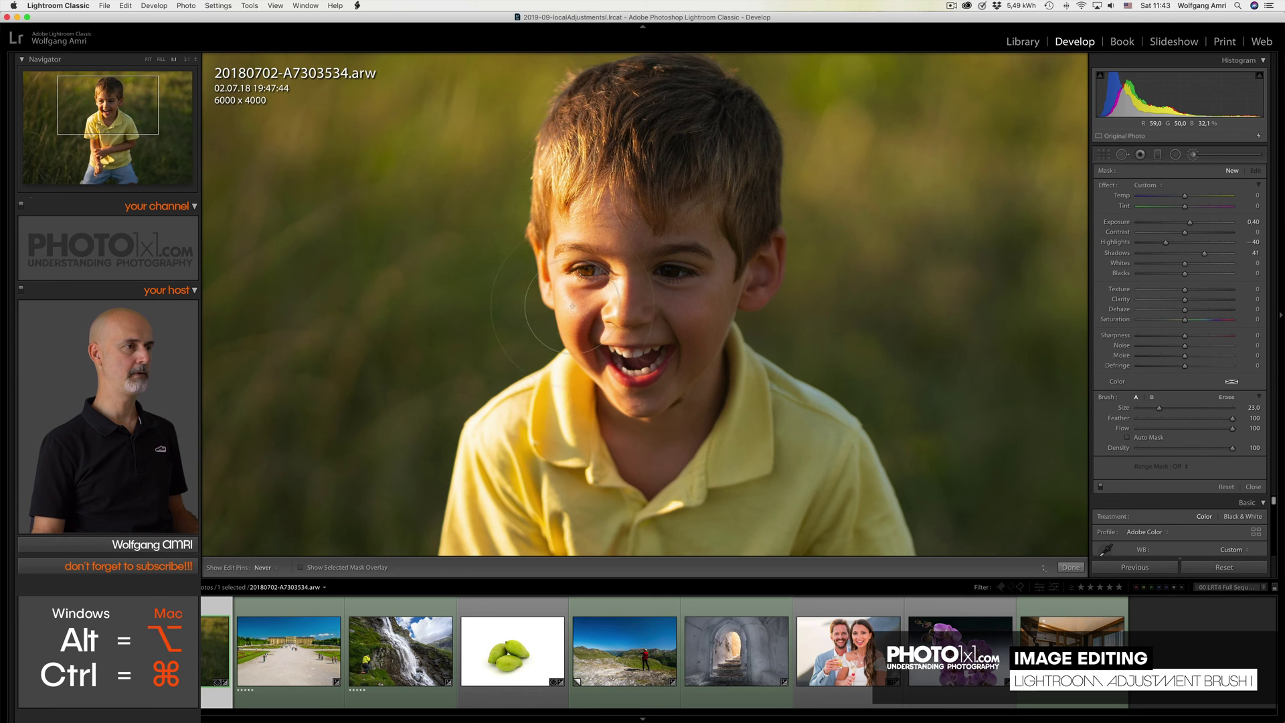
pyautogui.press('h')
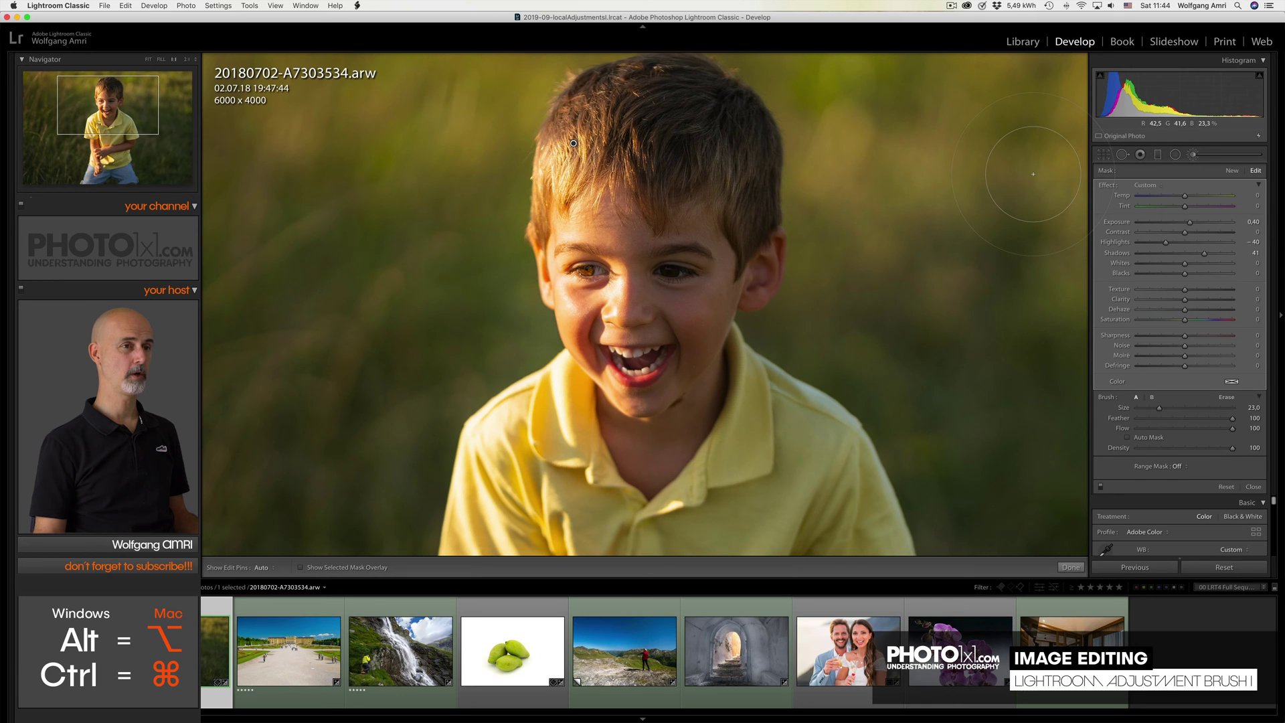
# - Reset the boy's brush effect, set Exposure to −4.00, and paint over his shirt and arms
pyautogui.doubleClick(1106, 183)
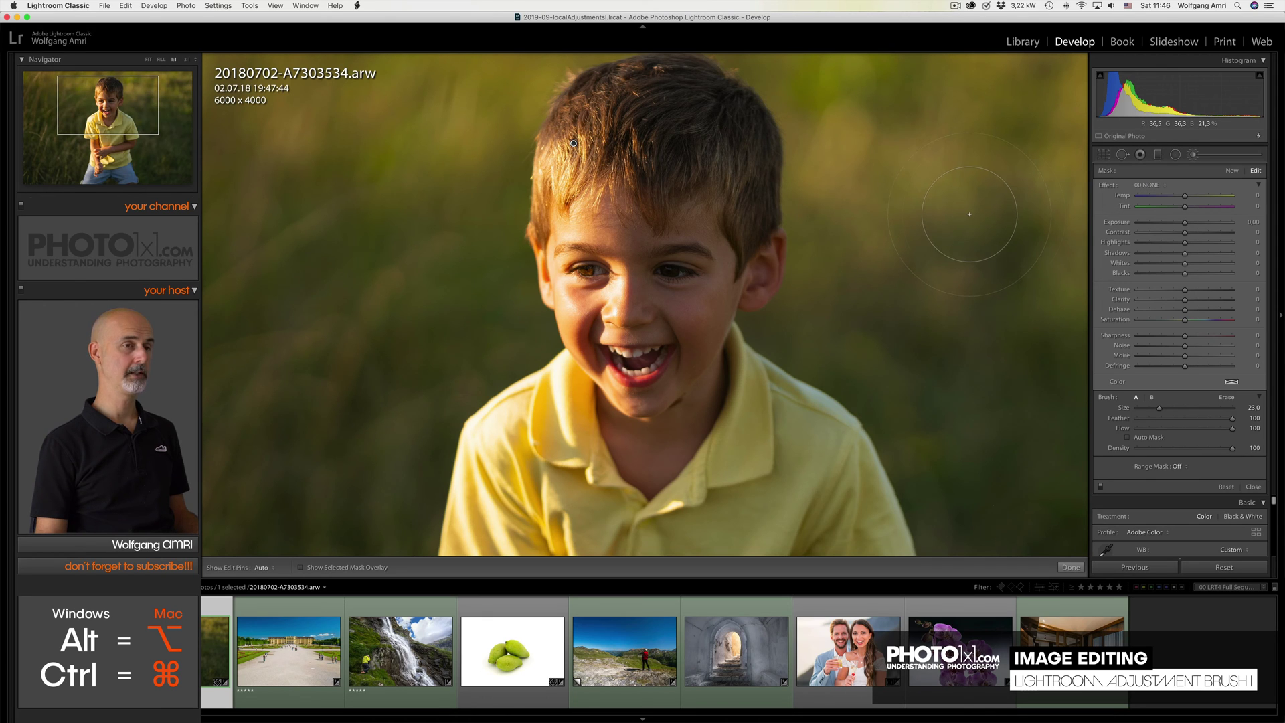
pyautogui.moveTo(1186, 224); pyautogui.dragTo(1126, 225)
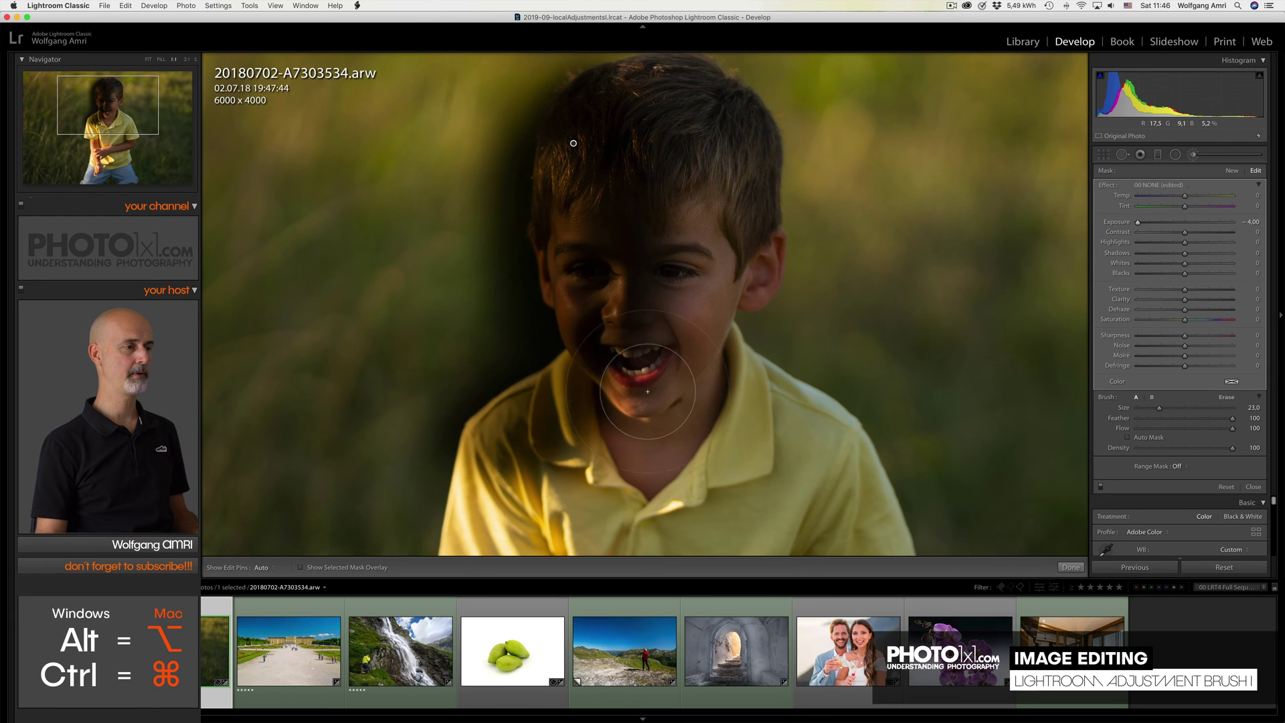
pyautogui.scroll(-5, 574, 362)
pyautogui.moveTo(557, 257)
pyautogui.mouseDown()
pyautogui.moveTo(598, 443)
pyautogui.moveTo(585, 379)
pyautogui.moveTo(626, 385)
pyautogui.moveTo(649, 83)
pyautogui.mouseUp()
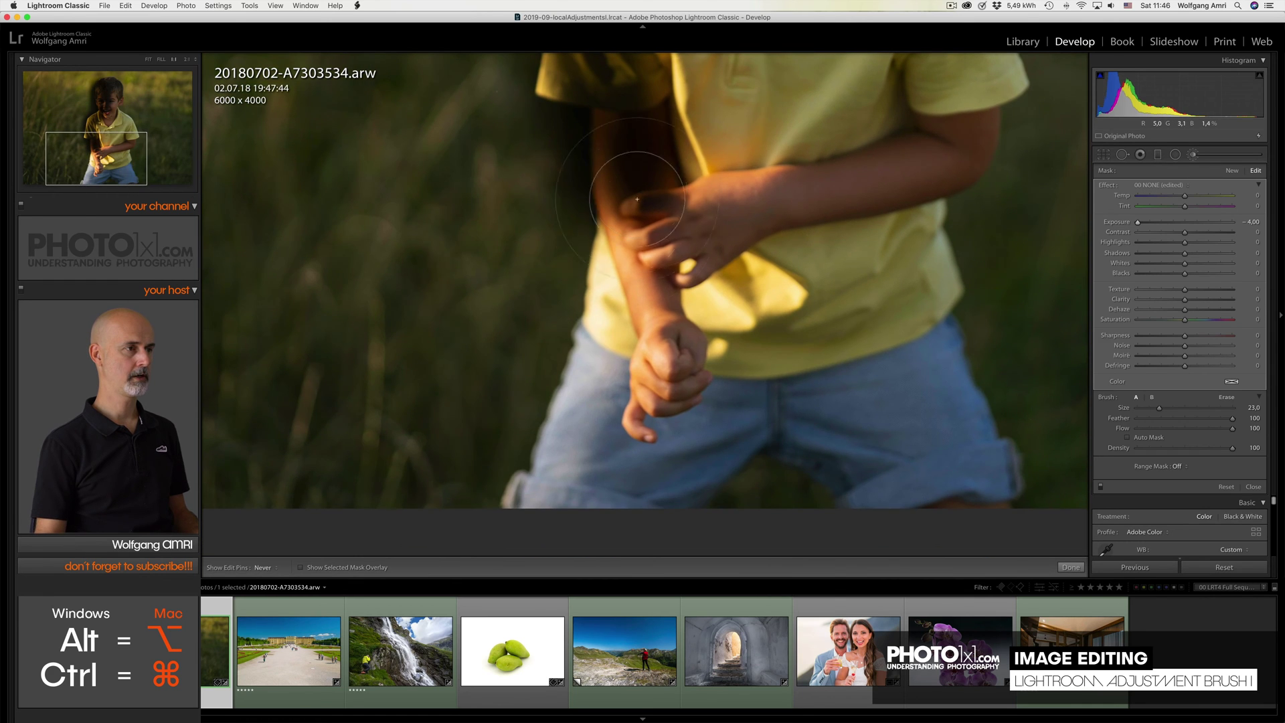
pyautogui.moveTo(645, 215)
pyautogui.mouseDown()
pyautogui.moveTo(659, 362)
pyautogui.moveTo(726, 293)
pyautogui.mouseUp()
# - Toggle the edit pins and preview the red mask overlay to check coverage
pyautogui.press('h')
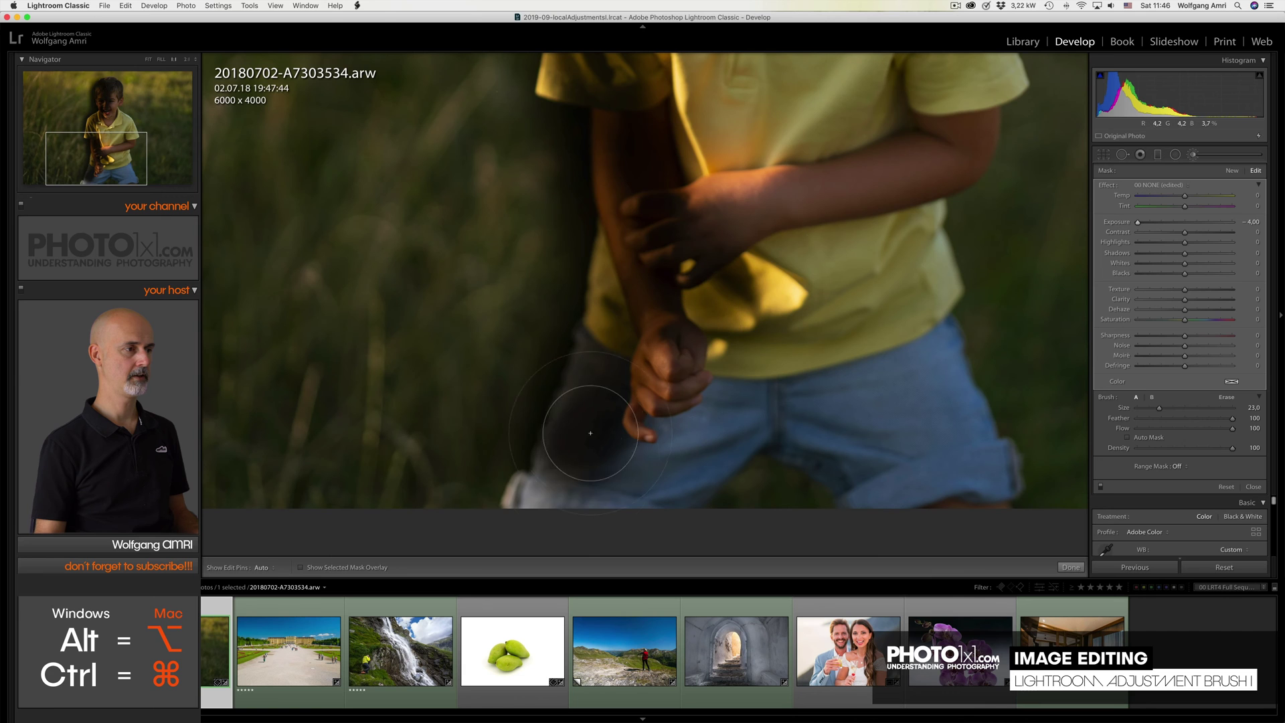
pyautogui.press('h')
pyautogui.scroll(2, 728, 194)
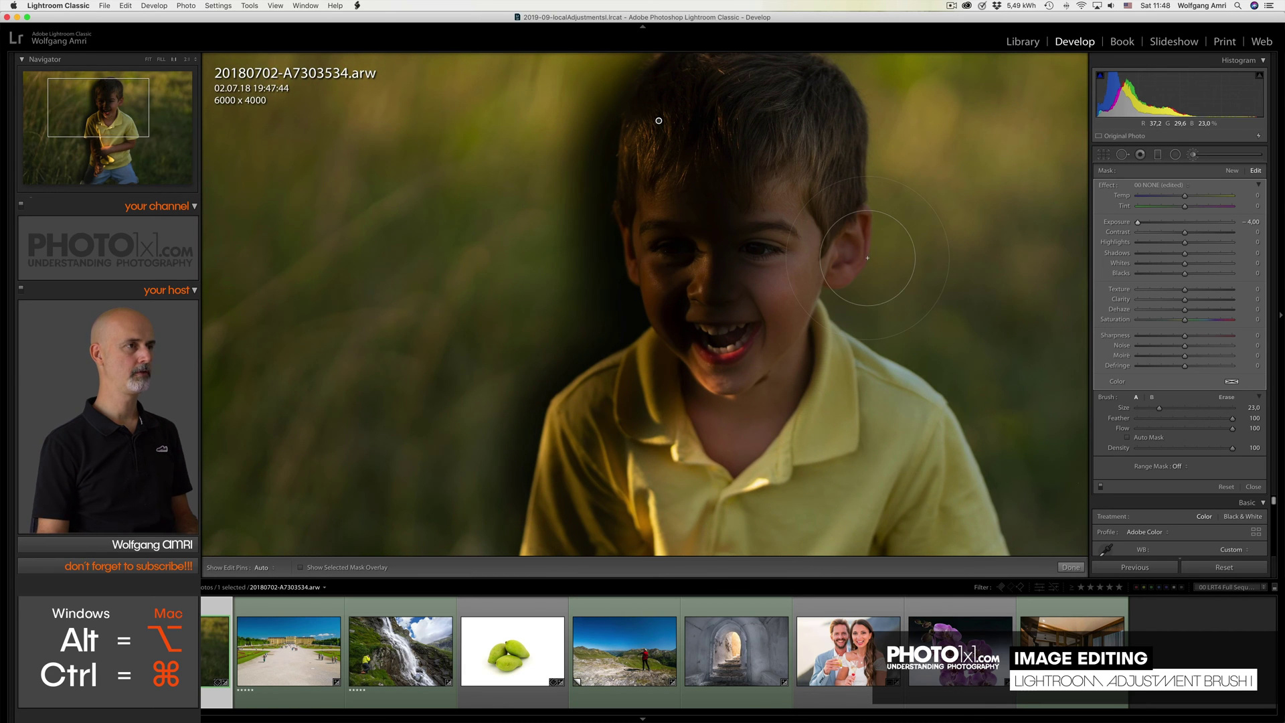
pyautogui.press('o')
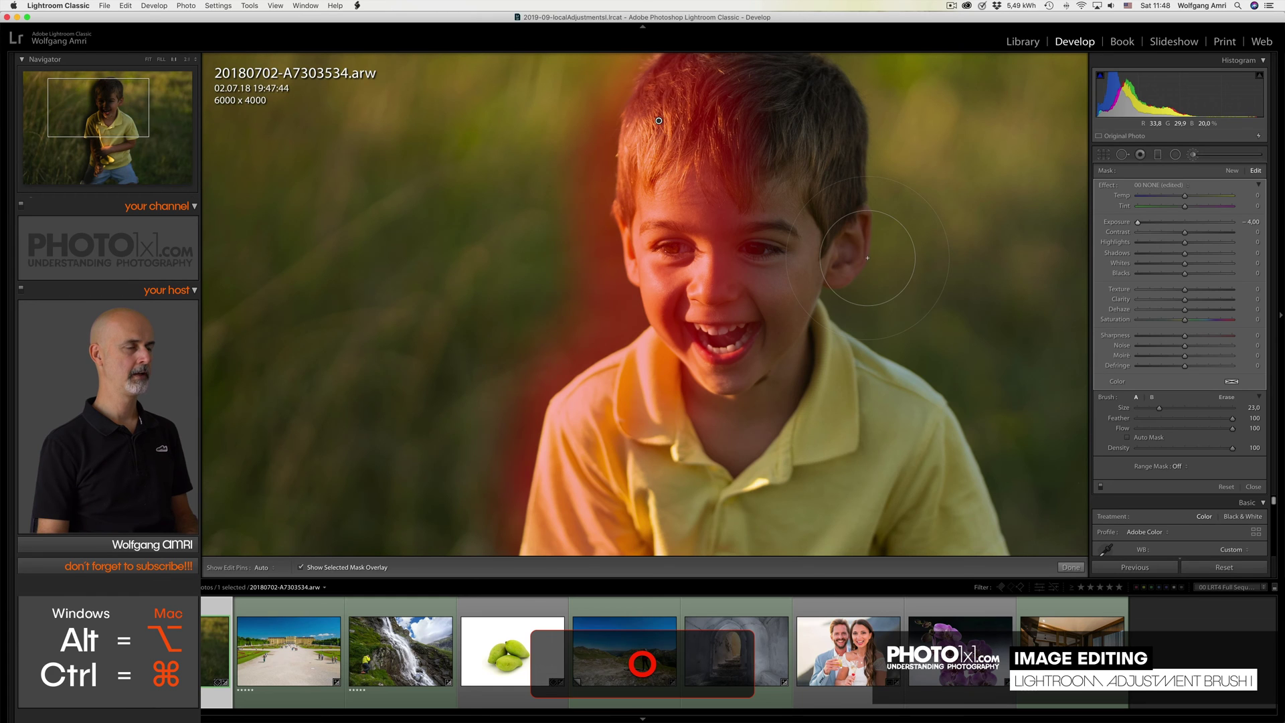
pyautogui.press('o')
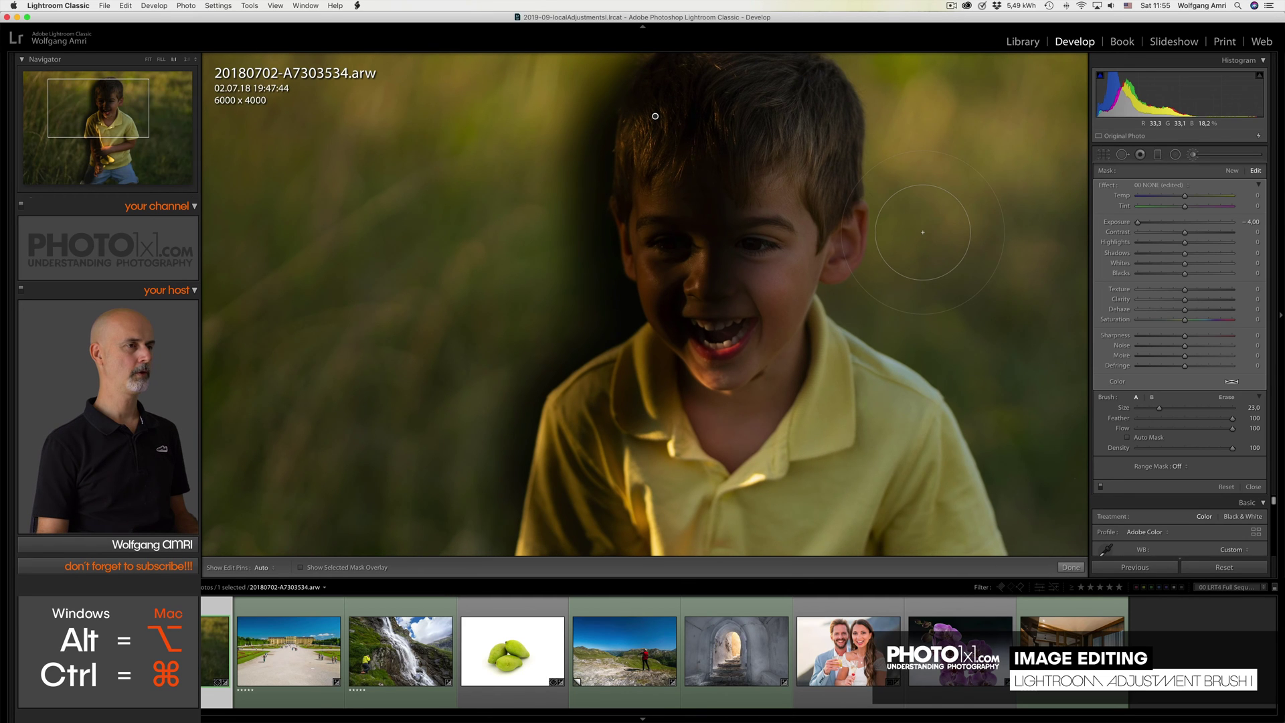
# - Set the boy's mask to Exposure −0.73, Highlights −48 and Shadows 47, then fit the photo
pyautogui.doubleClick(1113, 222)
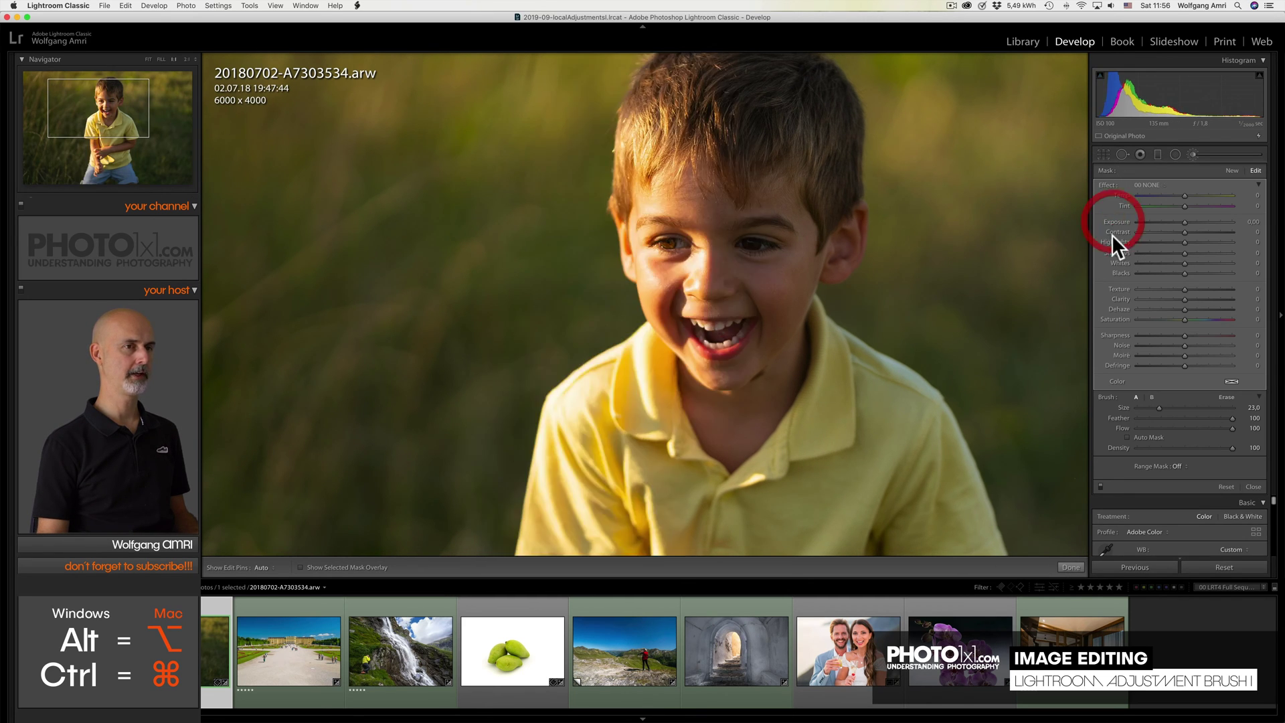
pyautogui.click(1175, 223)
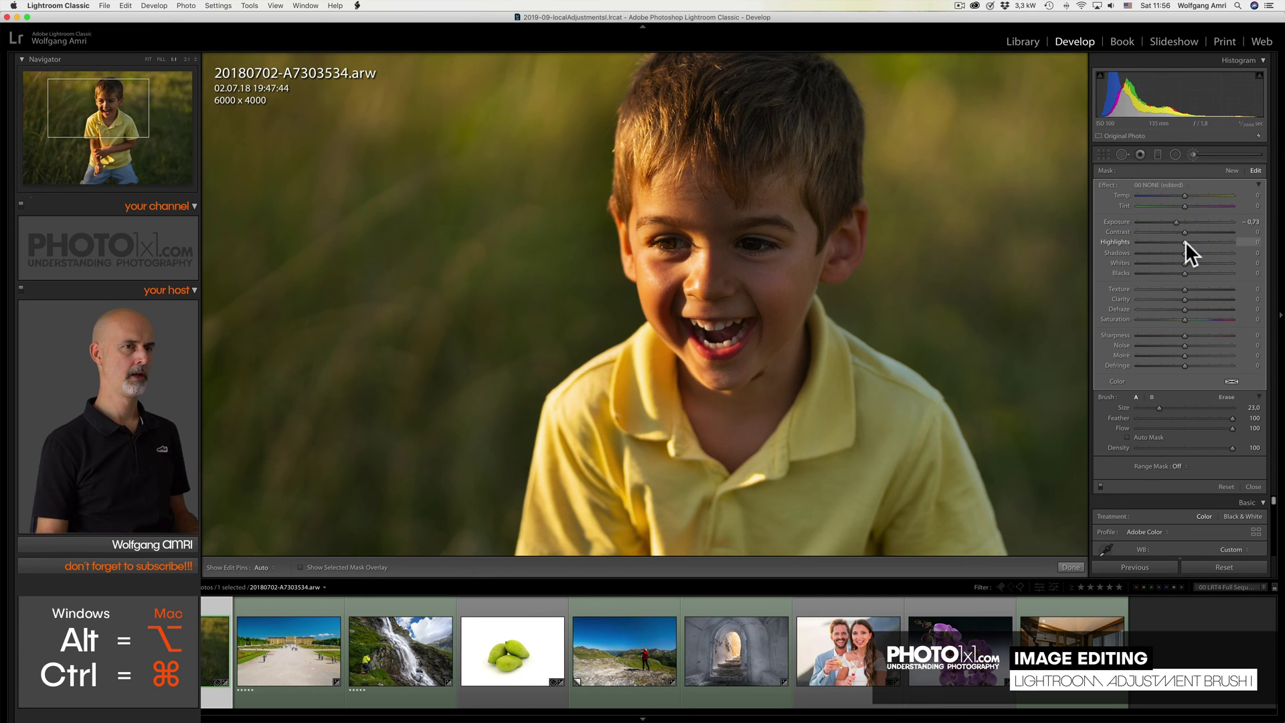
pyautogui.click(1181, 243)
pyautogui.moveTo(1181, 243); pyautogui.dragTo(1162, 239)
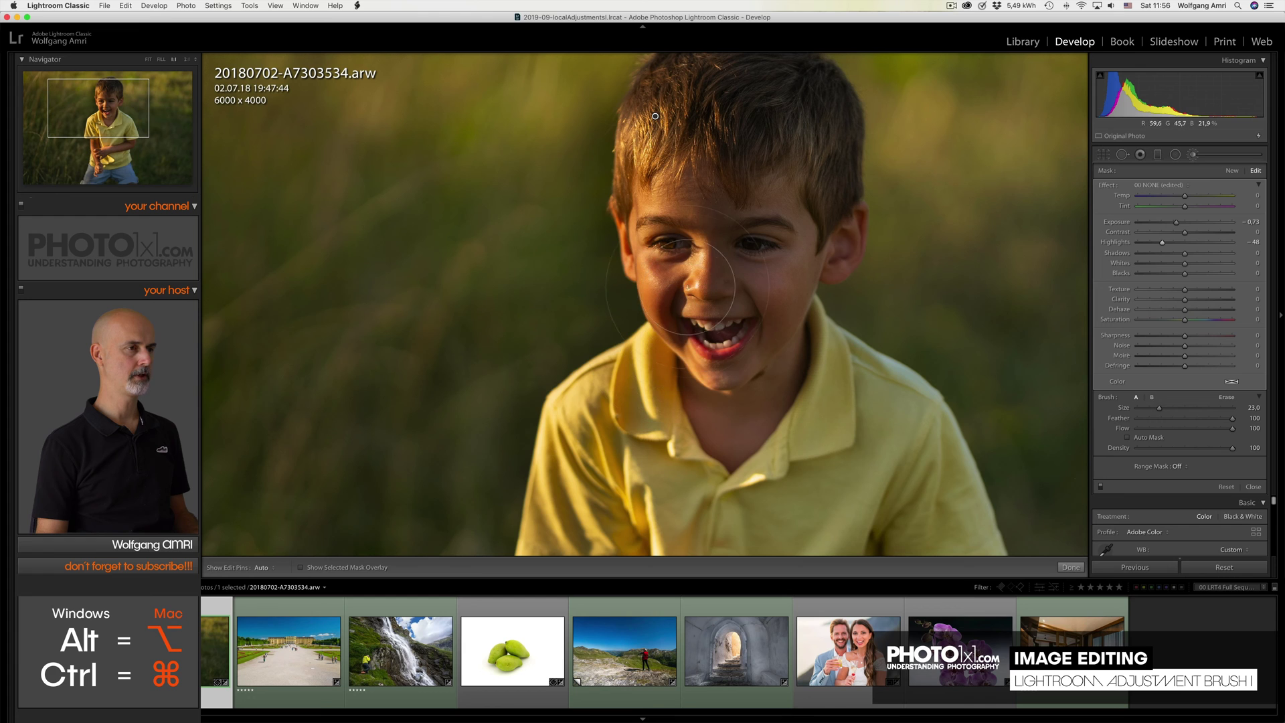
pyautogui.click(1207, 252)
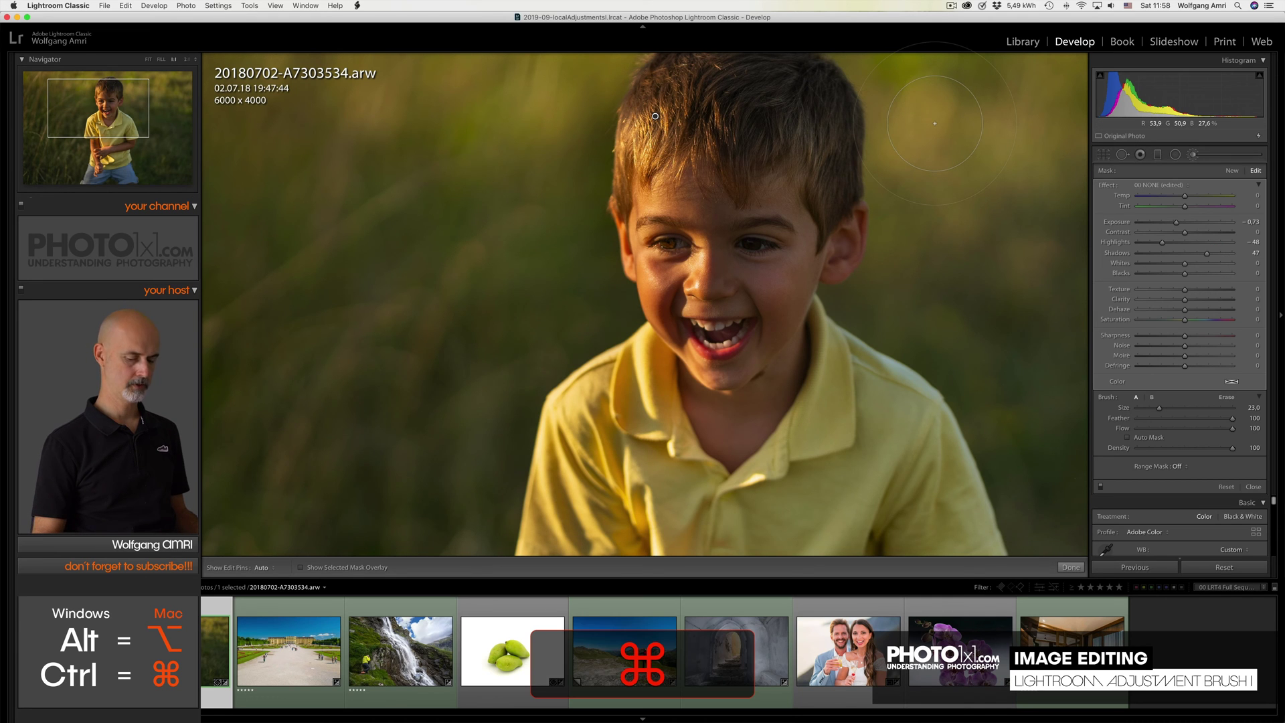
pyautogui.press('super+minus')
pyautogui.press('super+minus')
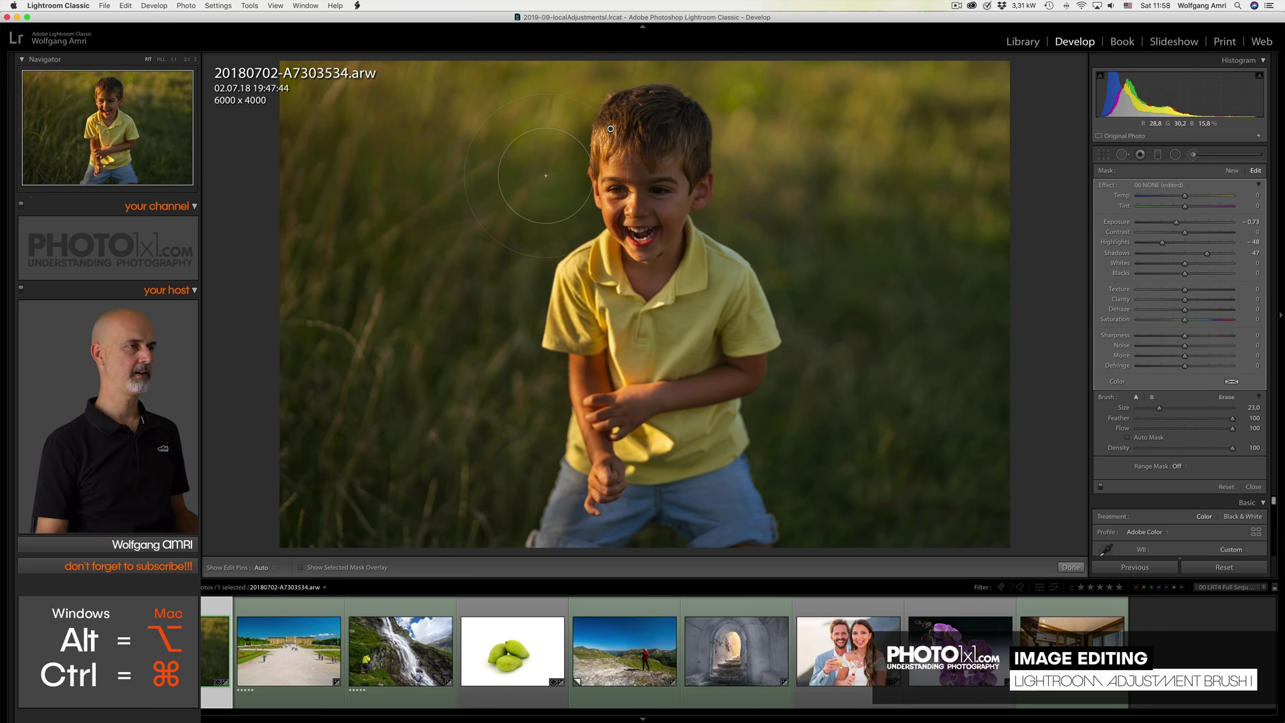
# - Erase the brush mask from part of the boy's forearm with the Alt eraser
pyautogui.press('super+alt')
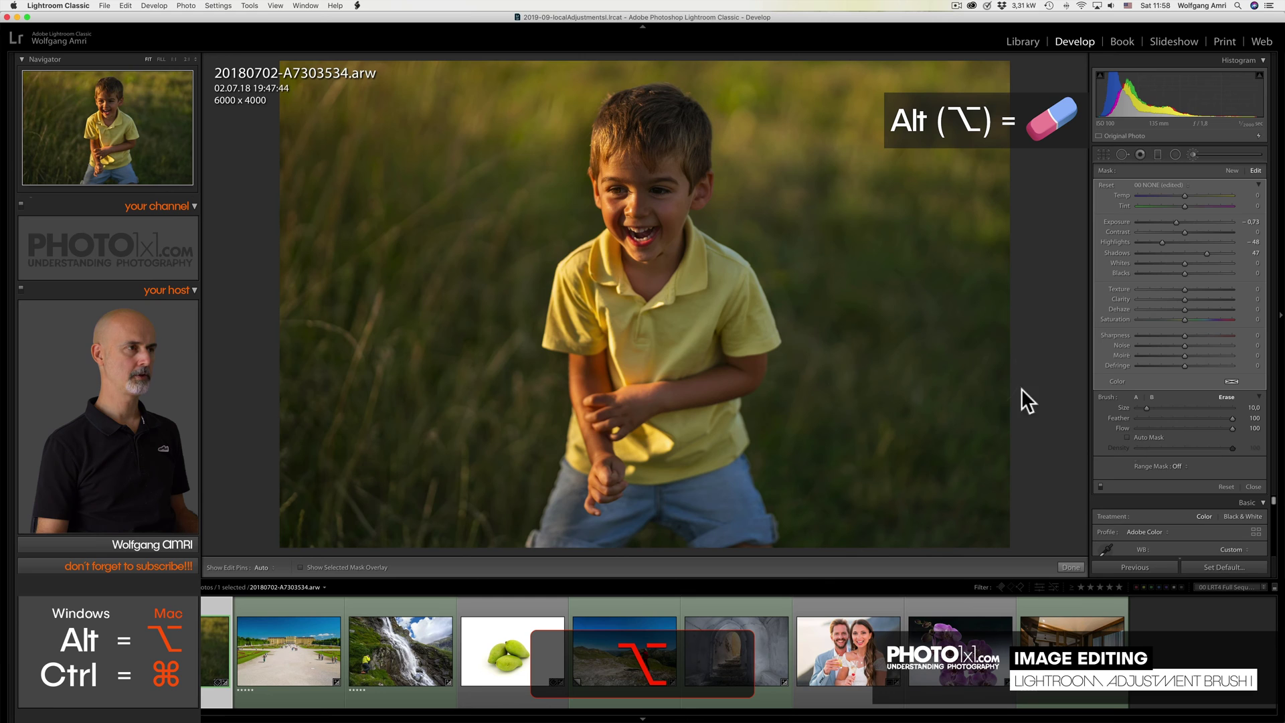
pyautogui.press('h')
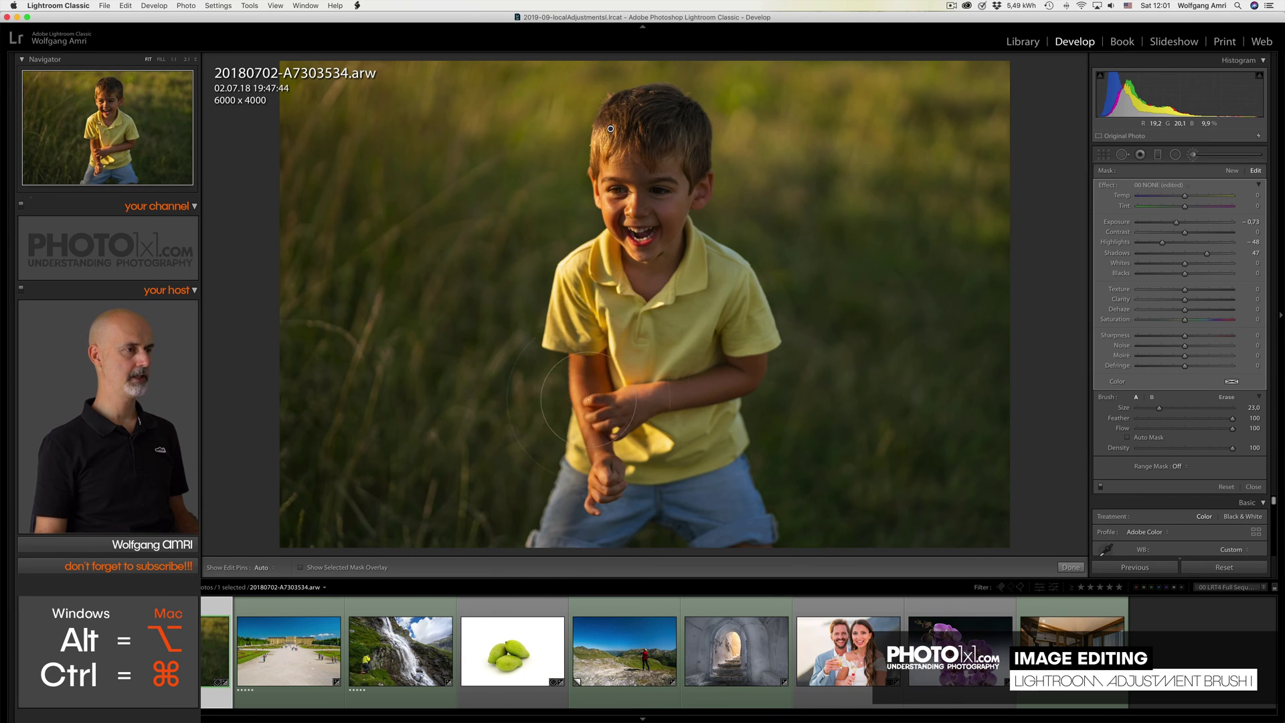
pyautogui.press('alt')
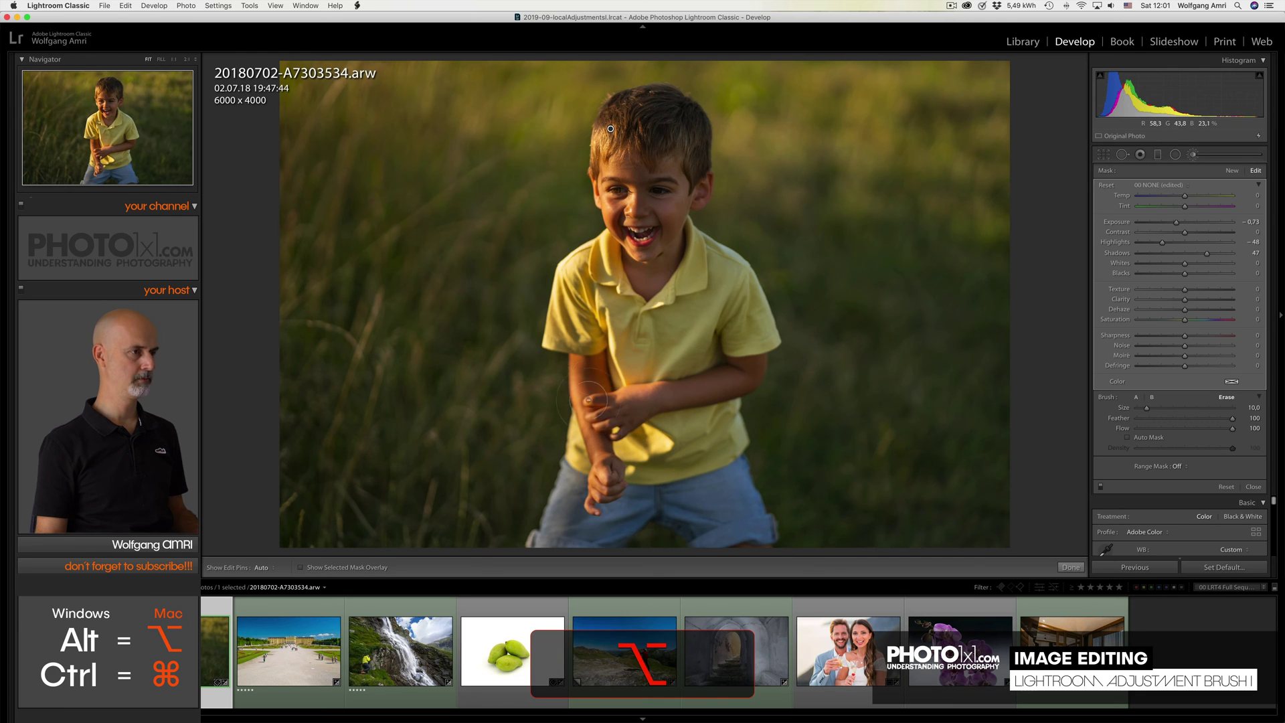
pyautogui.moveTo(591, 375)
pyautogui.mouseDown()
pyautogui.moveTo(597, 469)
pyautogui.moveTo(623, 438)
pyautogui.mouseUp()
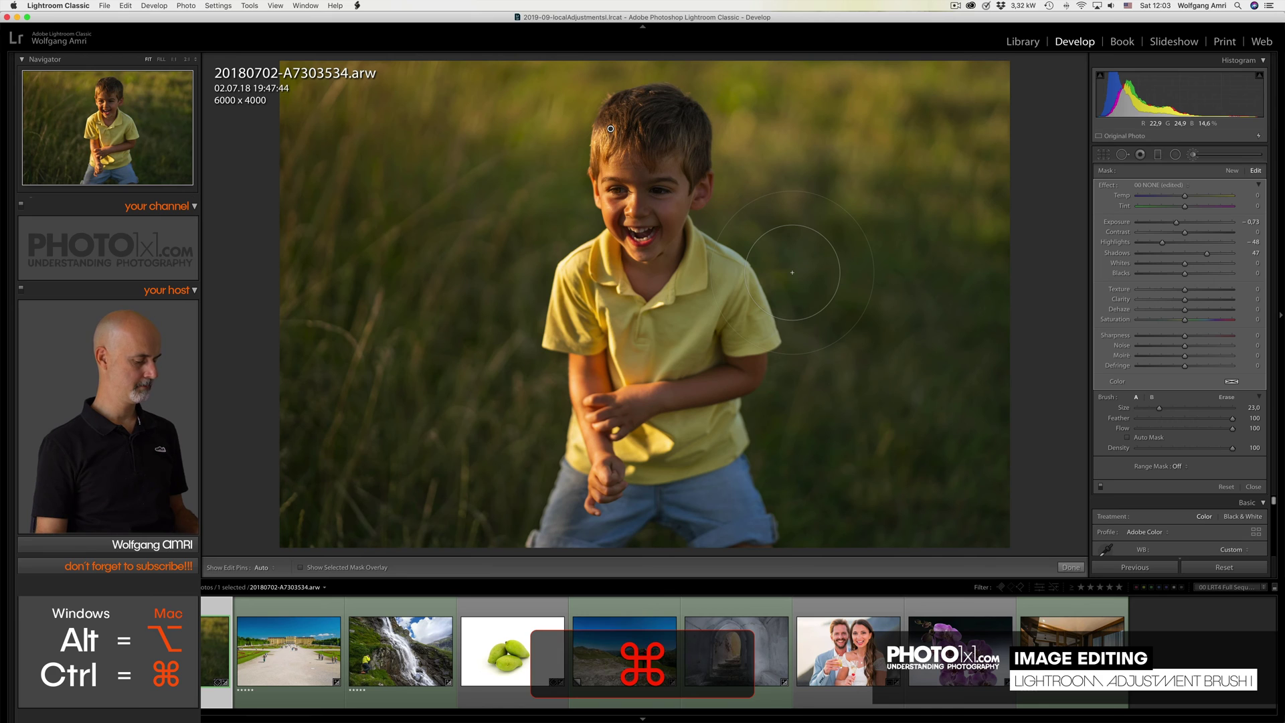
# - Undo two stray shirt strokes and switch to erasing, toggling the edit pins
pyautogui.press('super+z')
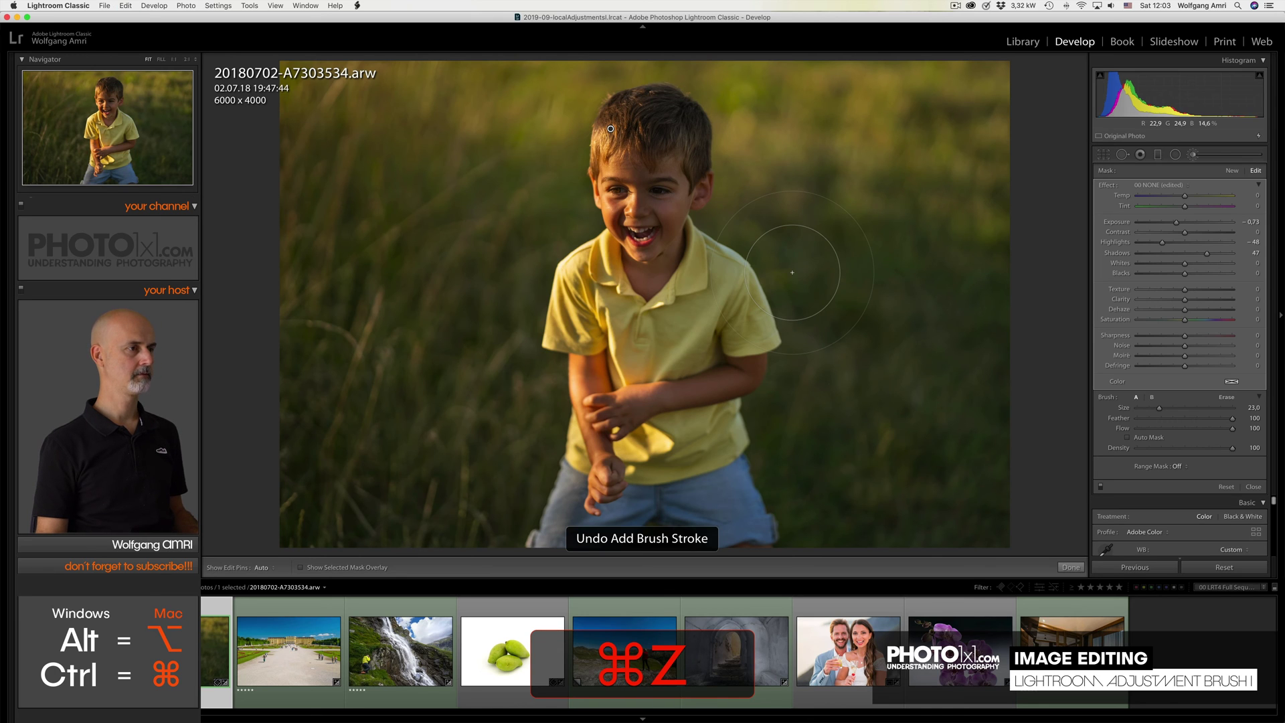
pyautogui.press('super+z')
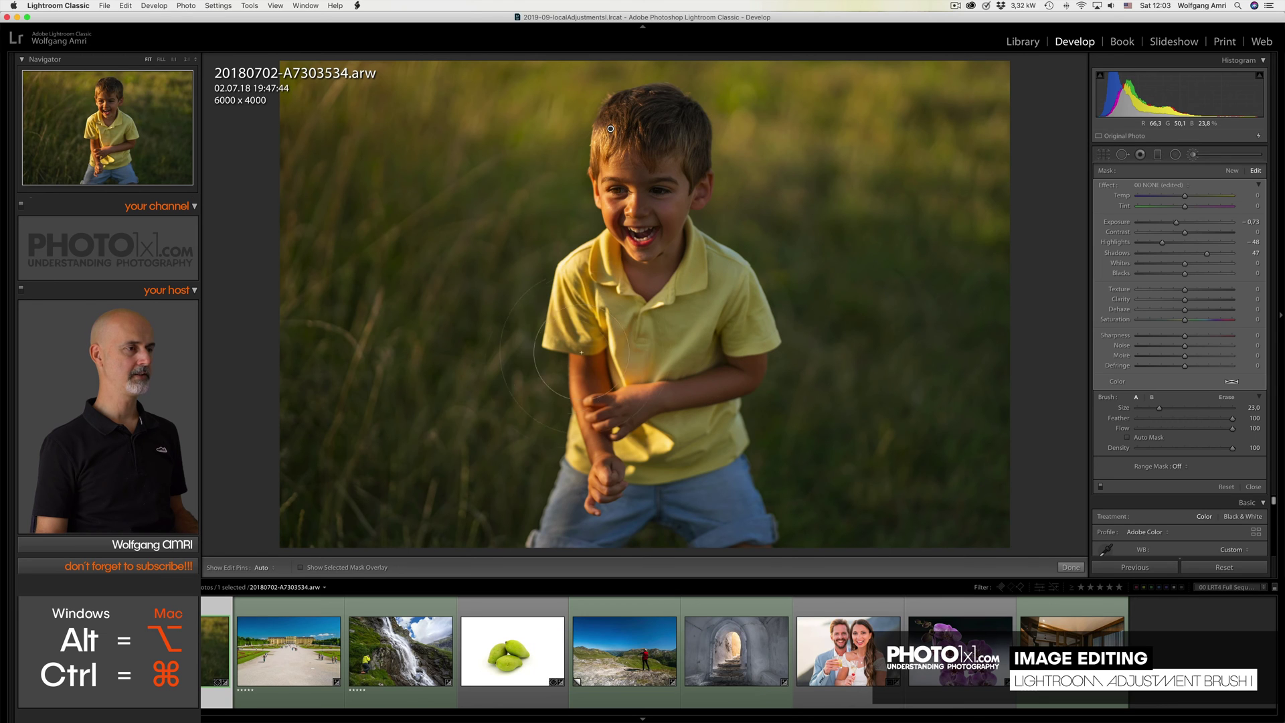
pyautogui.press('alt')
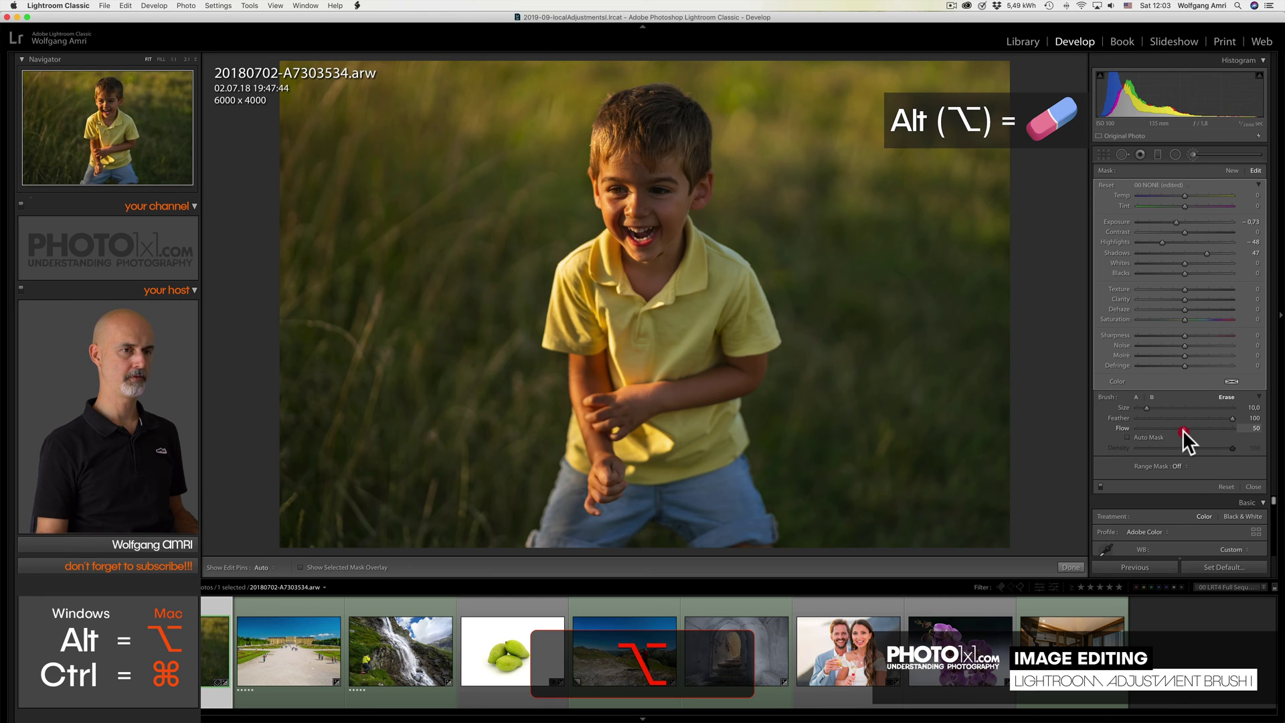
pyautogui.press('h')
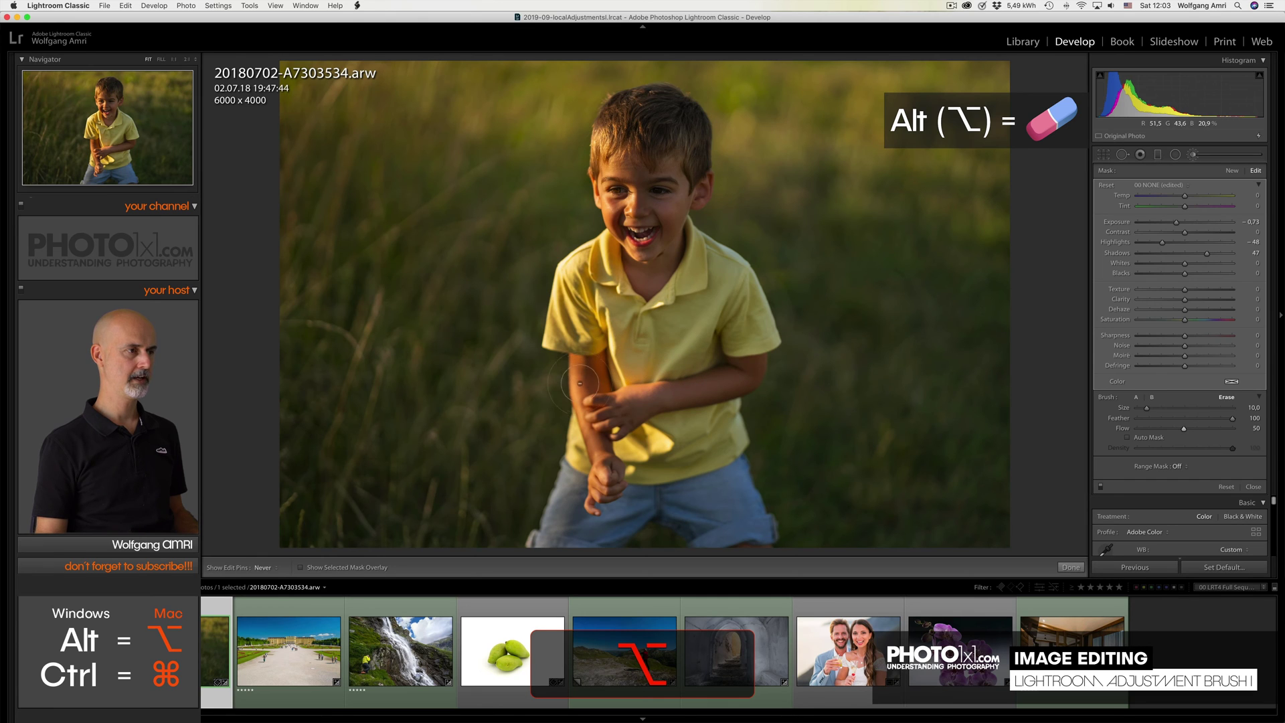
pyautogui.press('h')
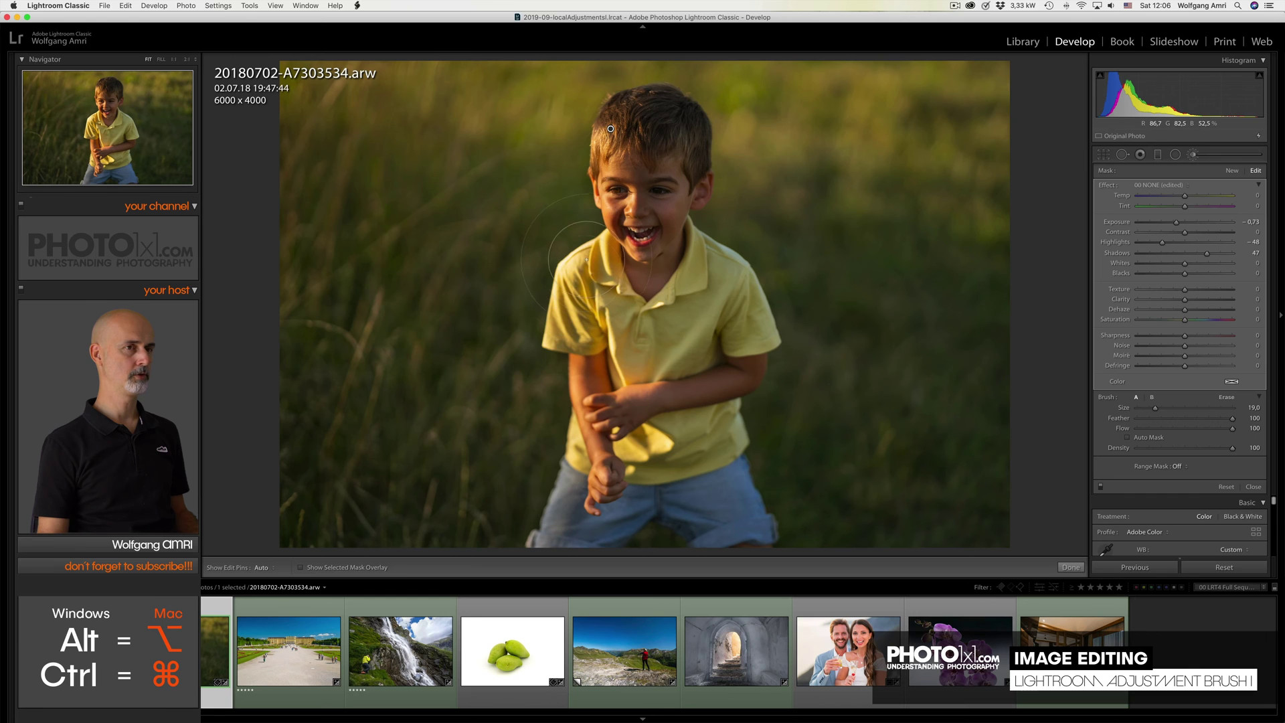
# - Add a new flow-50 brush mask on the left shoulder with Exposure about −1.99
pyautogui.click(1233, 171)
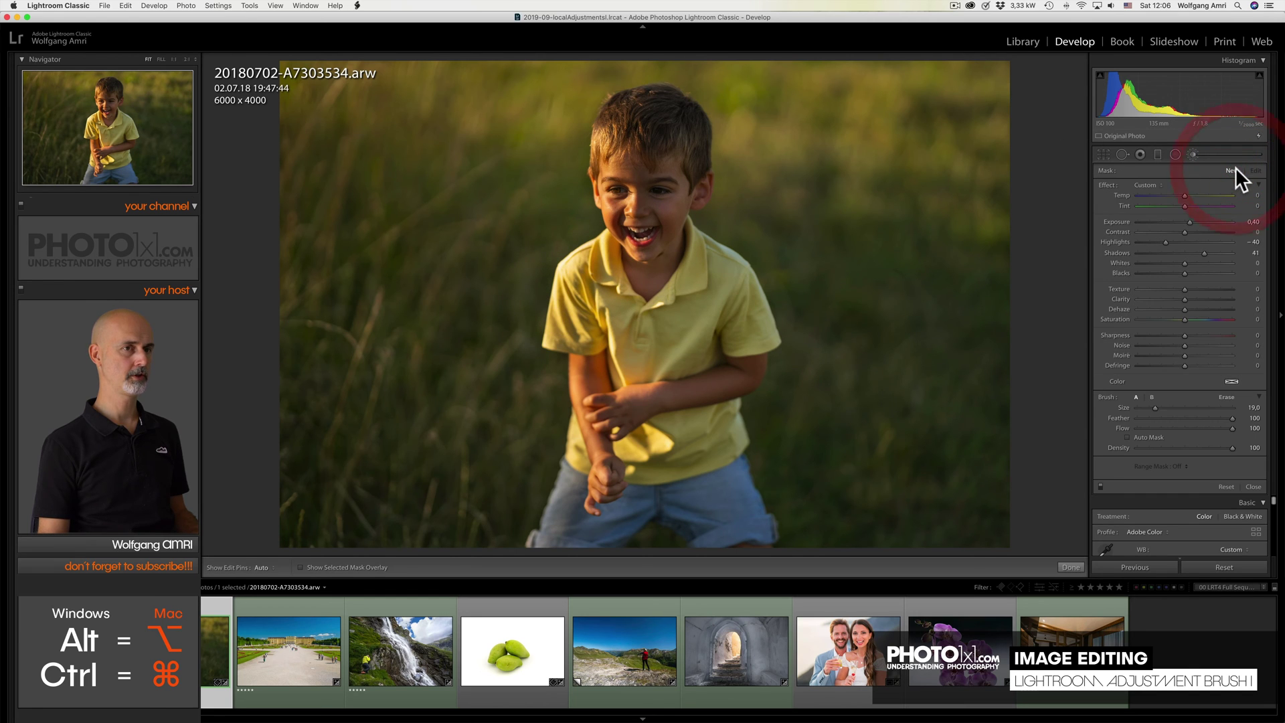
pyautogui.doubleClick(1109, 182)
pyautogui.moveTo(1184, 222); pyautogui.dragTo(1135, 220)
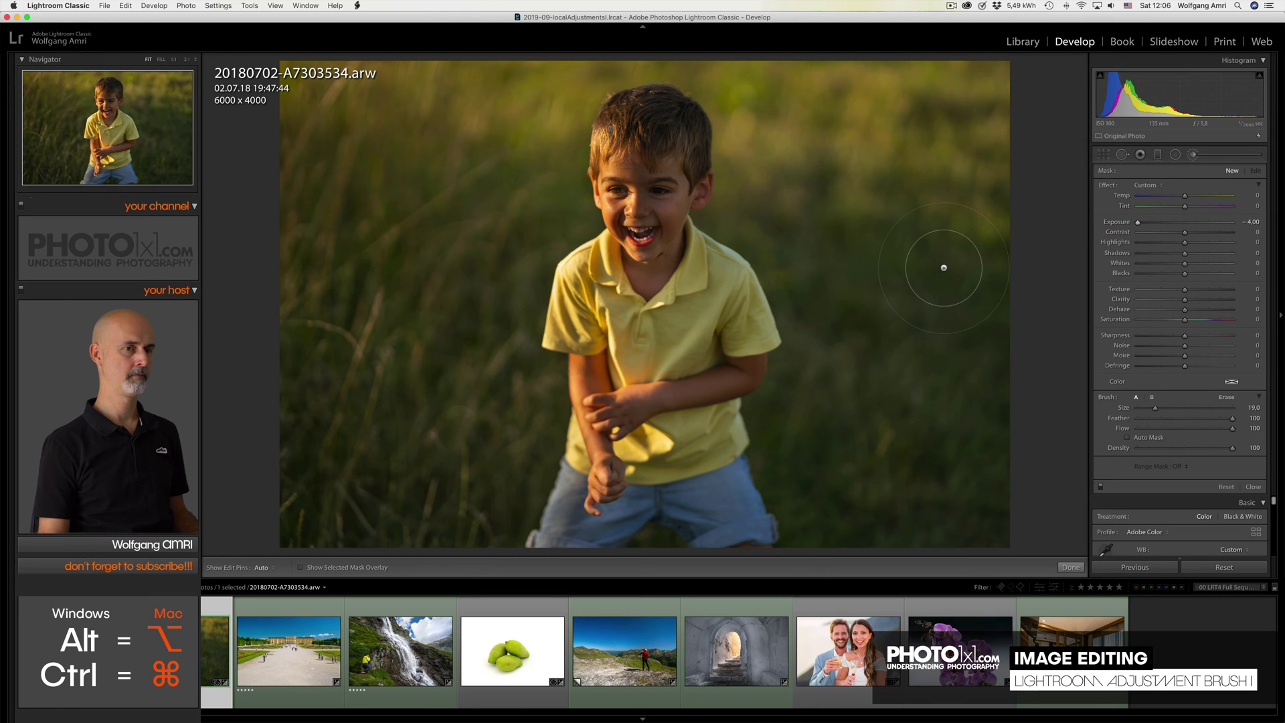
pyautogui.click(1182, 428)
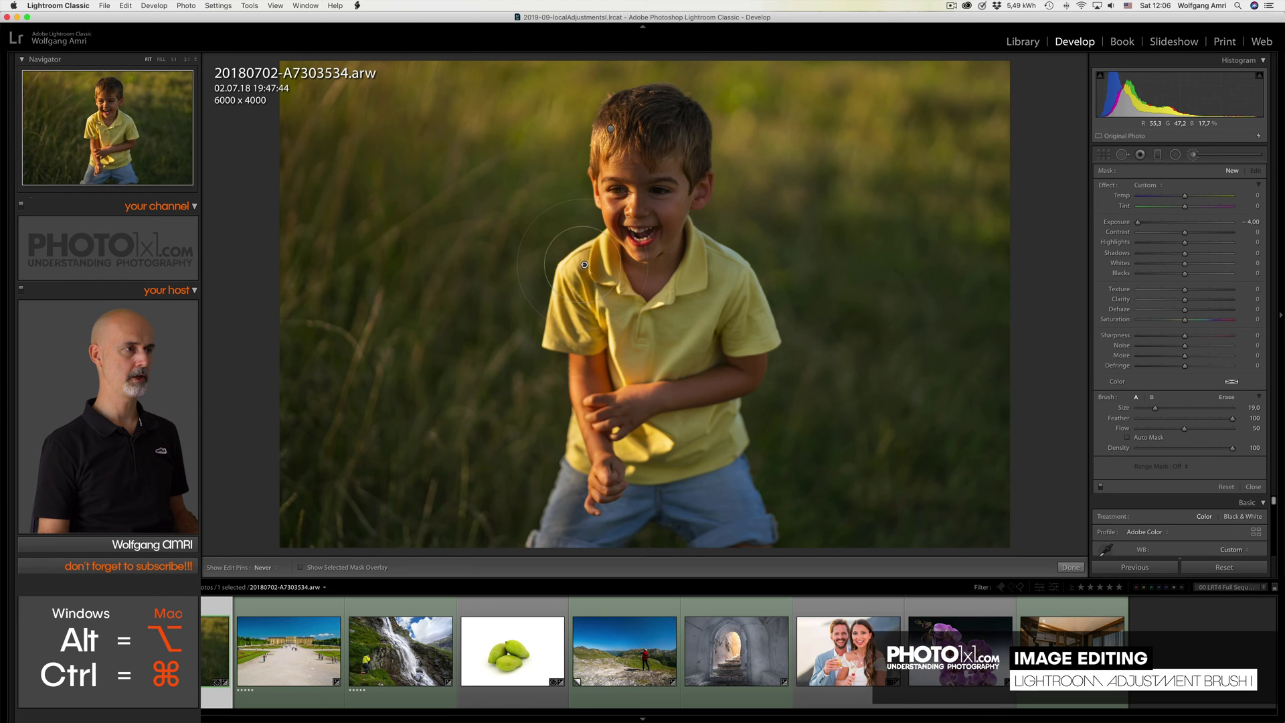
pyautogui.moveTo(581, 264)
pyautogui.mouseDown()
pyautogui.moveTo(546, 275)
pyautogui.moveTo(569, 241)
pyautogui.moveTo(589, 268)
pyautogui.mouseUp()
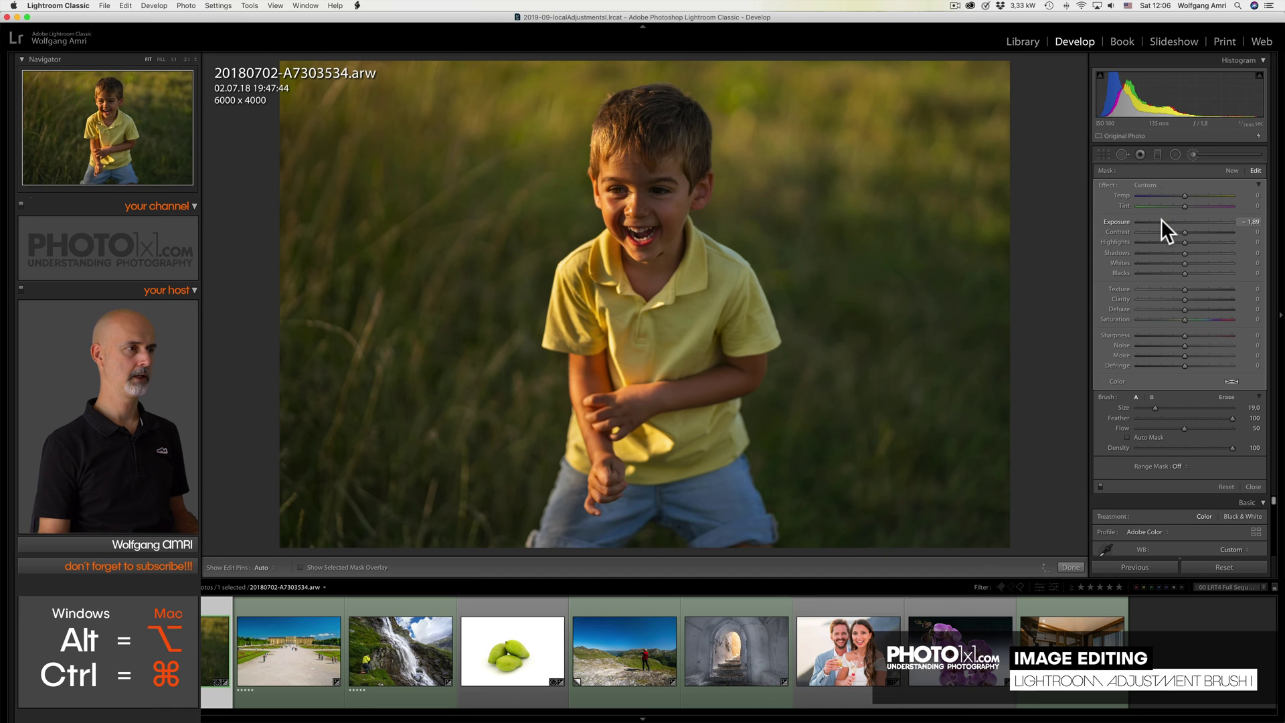
pyautogui.moveTo(1160, 219); pyautogui.dragTo(1160, 219)
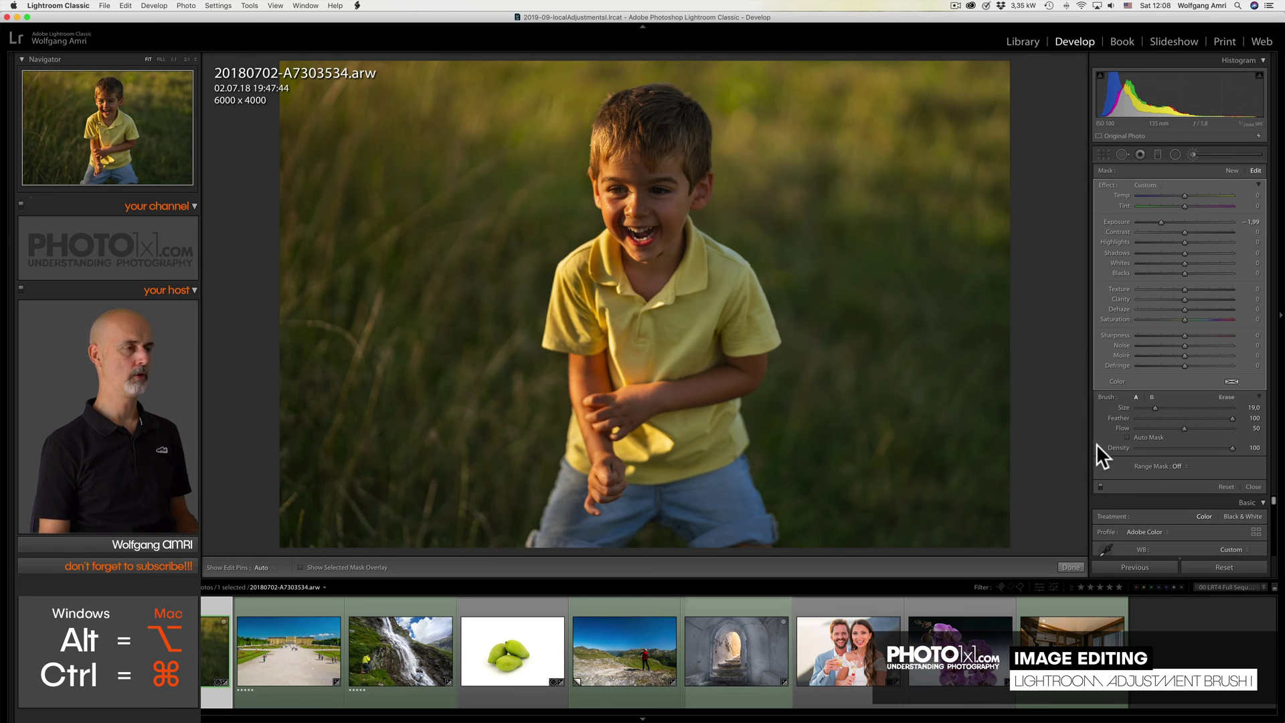
# - Glance at the hiker photo, return, and set the boy's hair mask Temp to −20
pyautogui.click(612, 642)
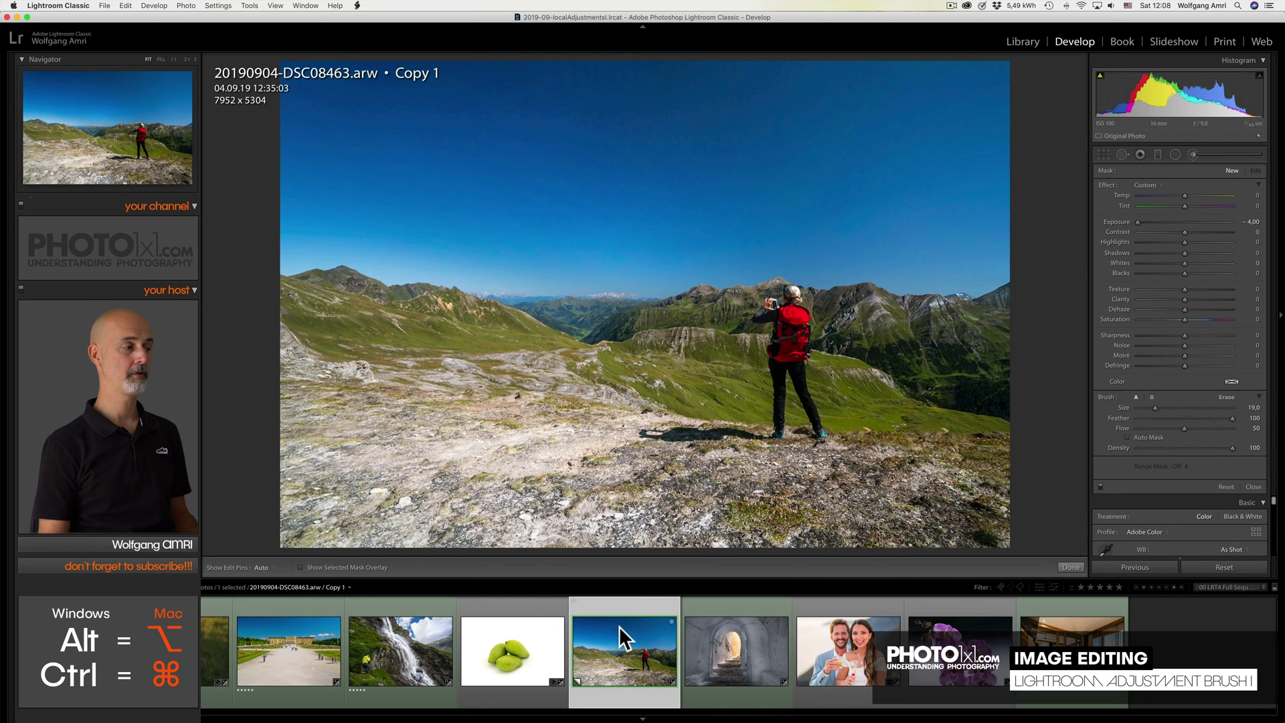
pyautogui.click(217, 663)
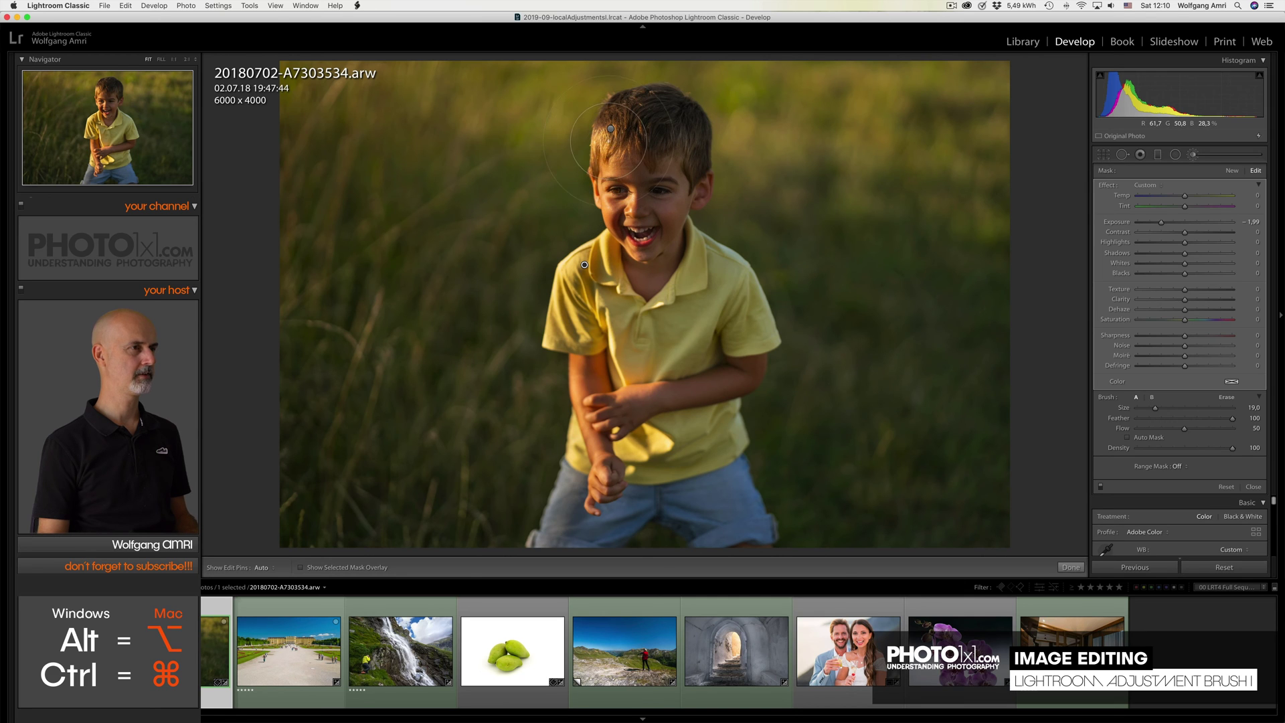
pyautogui.click(610, 129)
pyautogui.click(1174, 194)
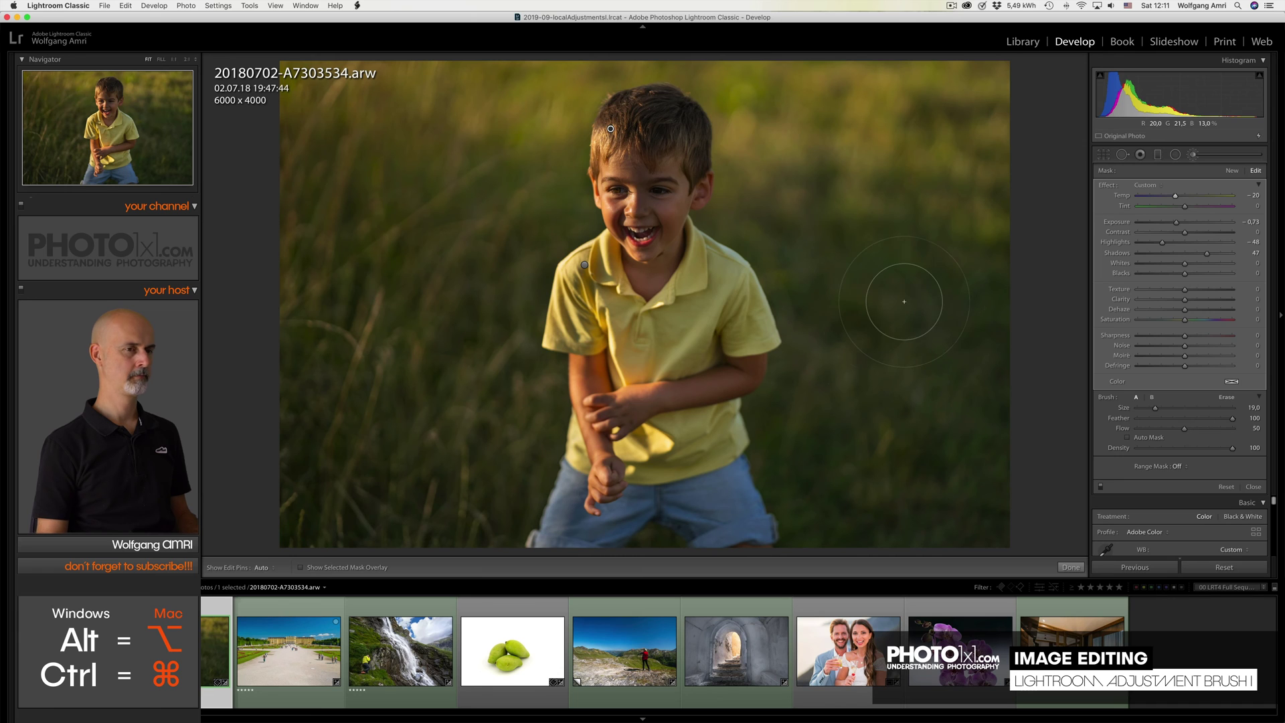
# - Toggle the brush adjustments off and on repeatedly to compare before and after
pyautogui.click(1100, 487)
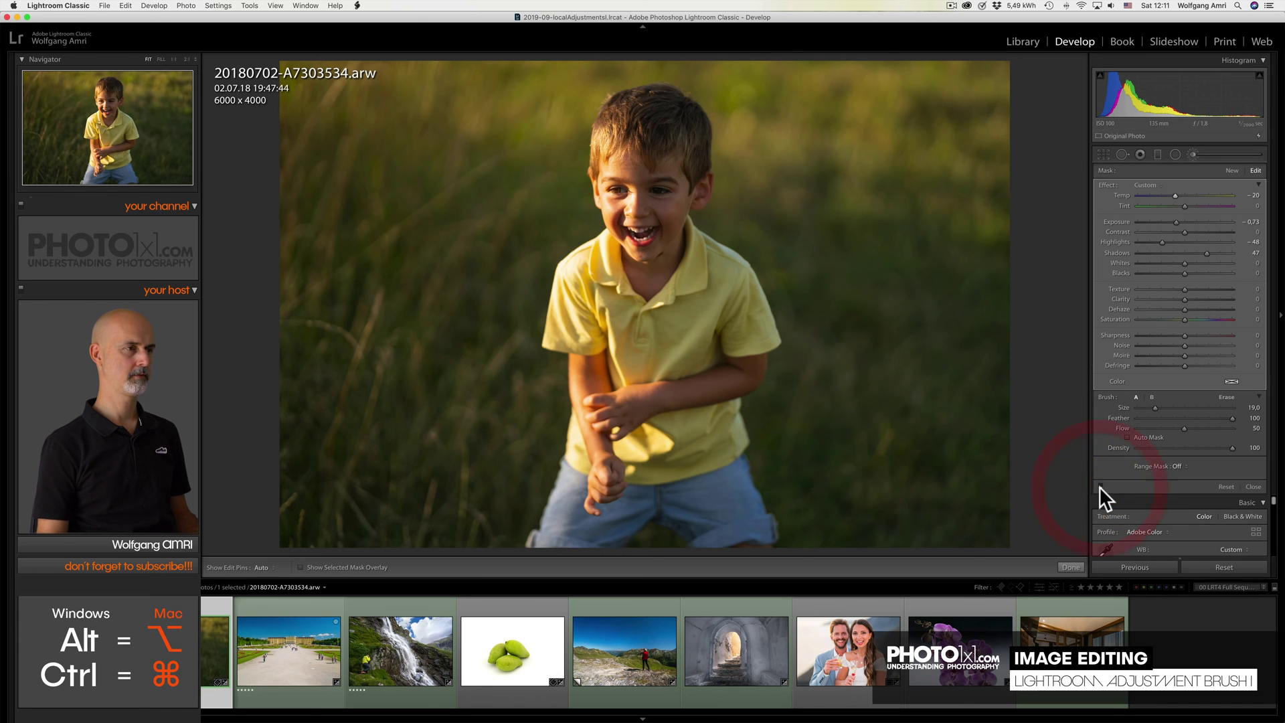
pyautogui.click(1100, 486)
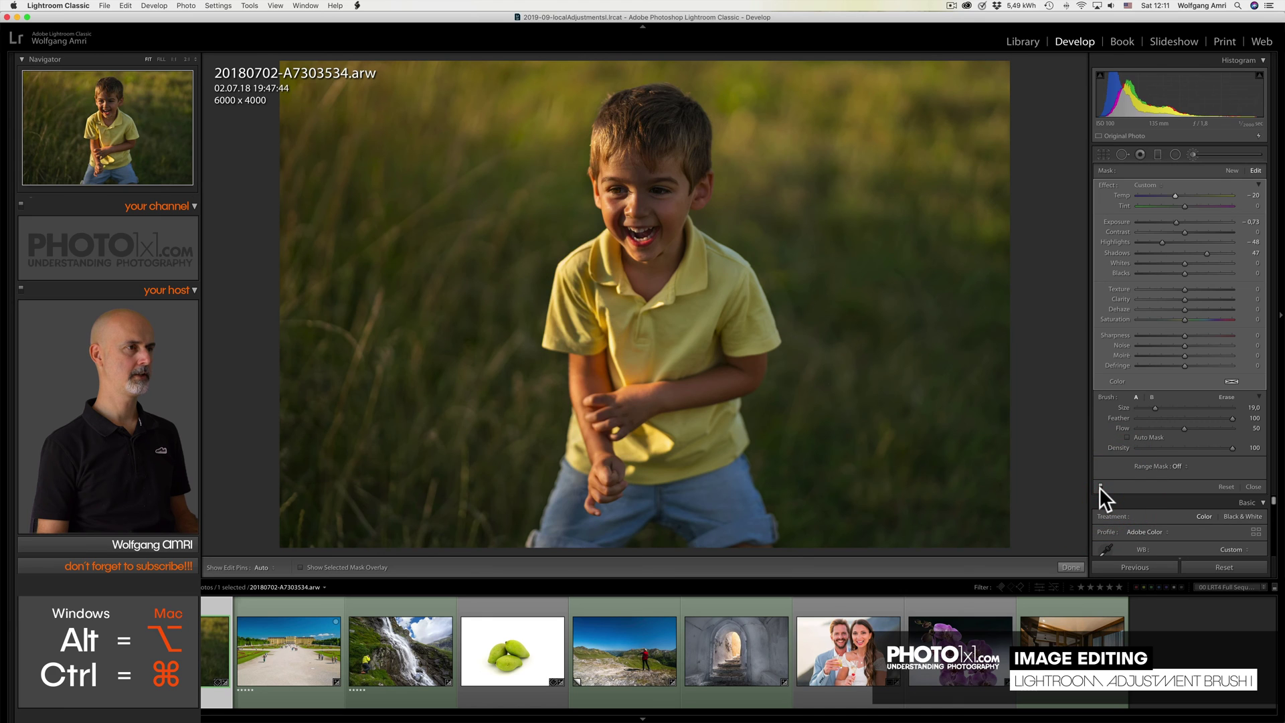
pyautogui.click(1100, 486)
pyautogui.click(1100, 487)
pyautogui.click(1100, 486)
pyautogui.click(1100, 487)
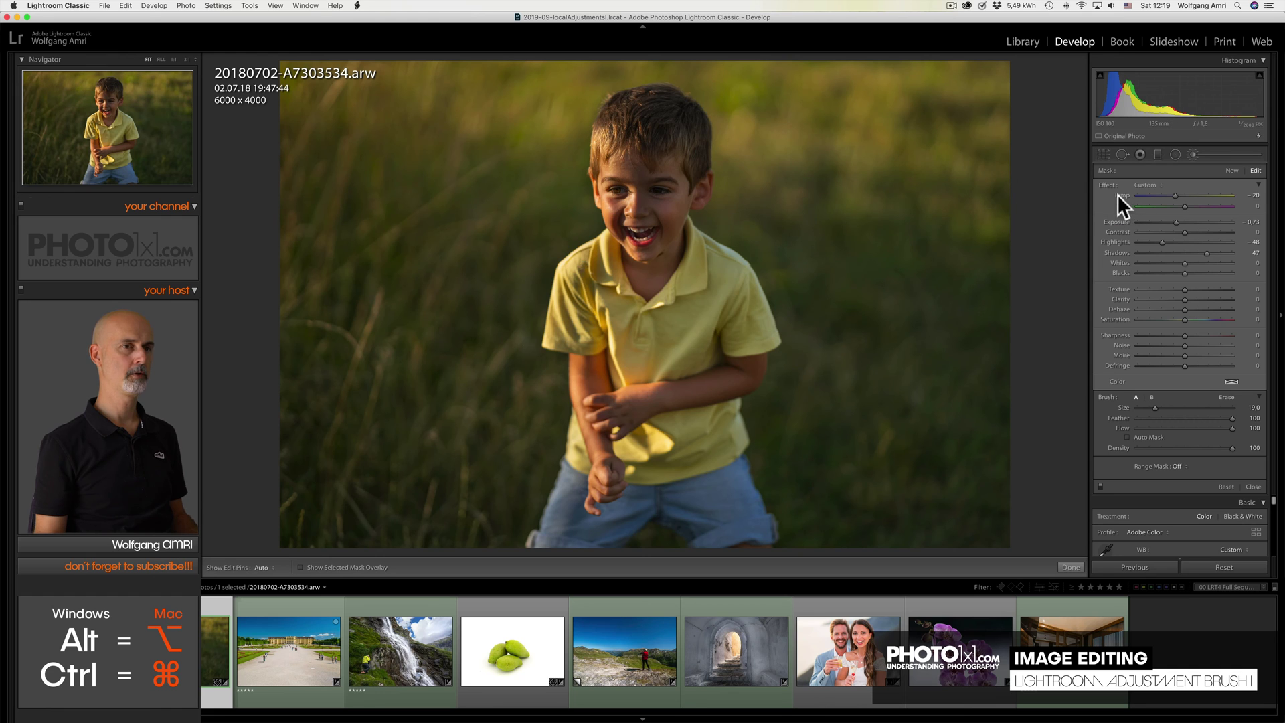
# - Paint a new mask over the boy's hair and face with Exposure 0.61 and Shadows 43
pyautogui.click(1228, 170)
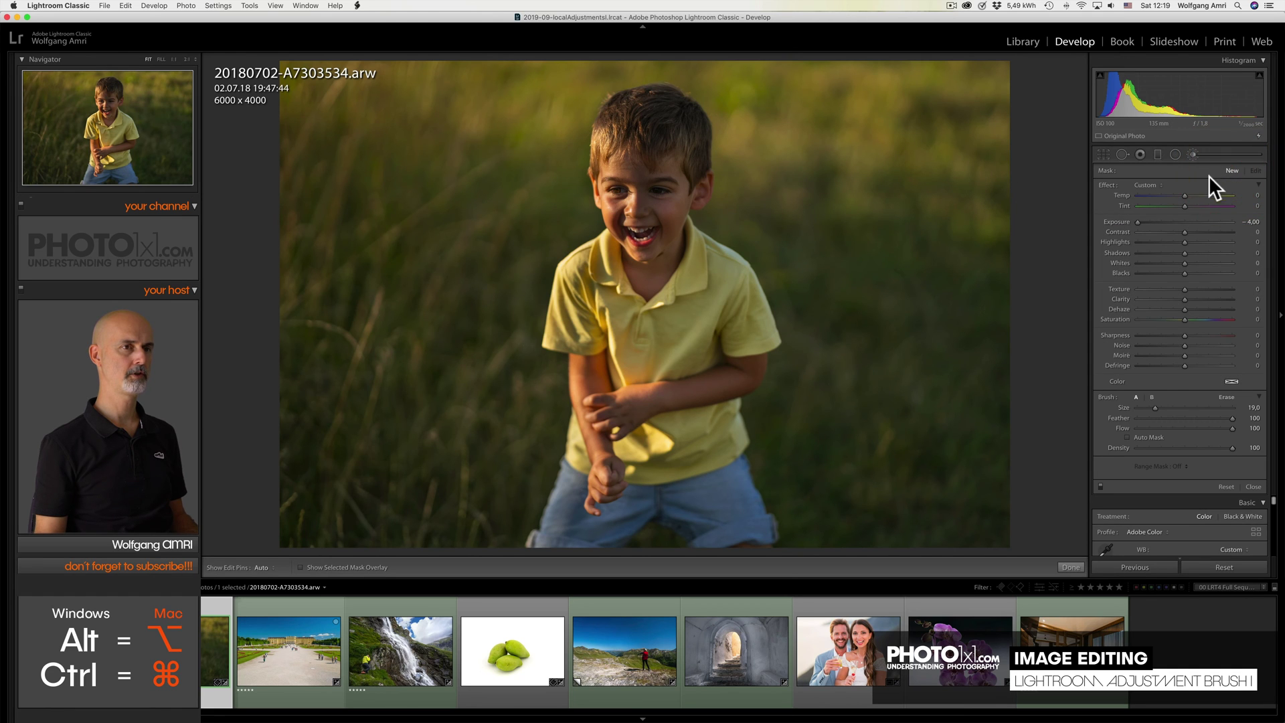
pyautogui.moveTo(673, 121)
pyautogui.mouseDown()
pyautogui.moveTo(668, 222)
pyautogui.moveTo(667, 127)
pyautogui.mouseUp()
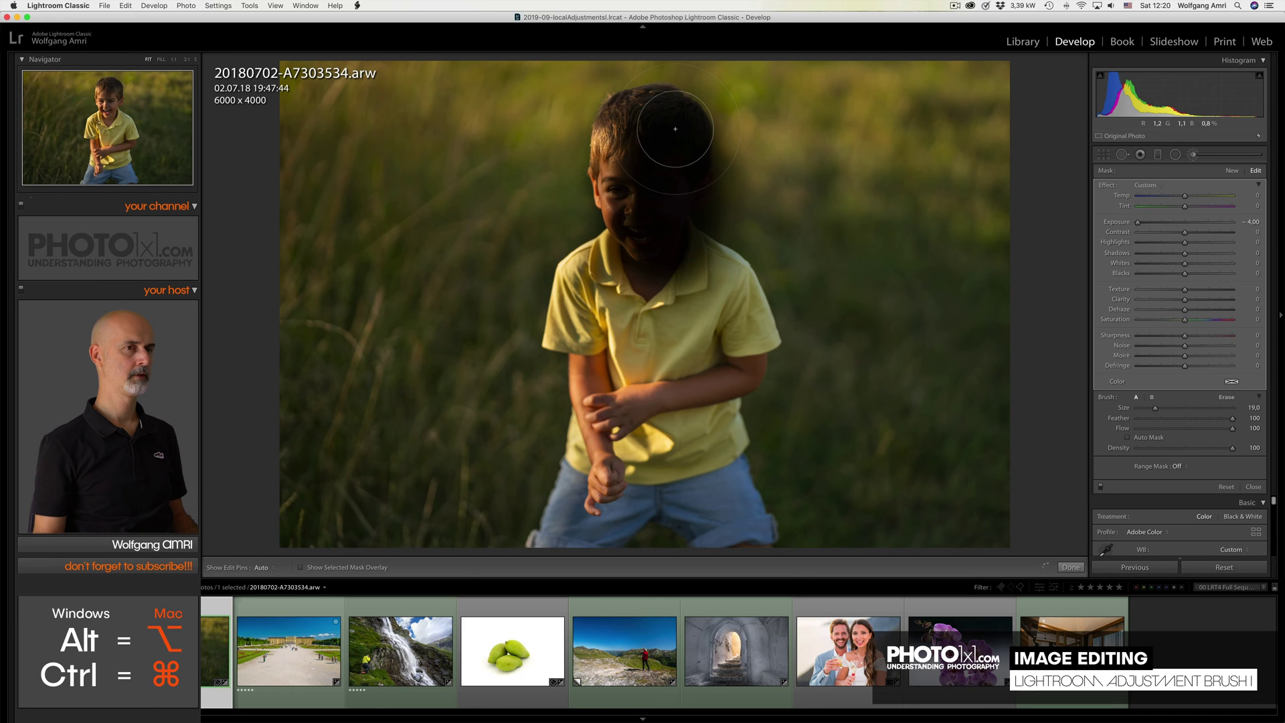
pyautogui.doubleClick(1114, 221)
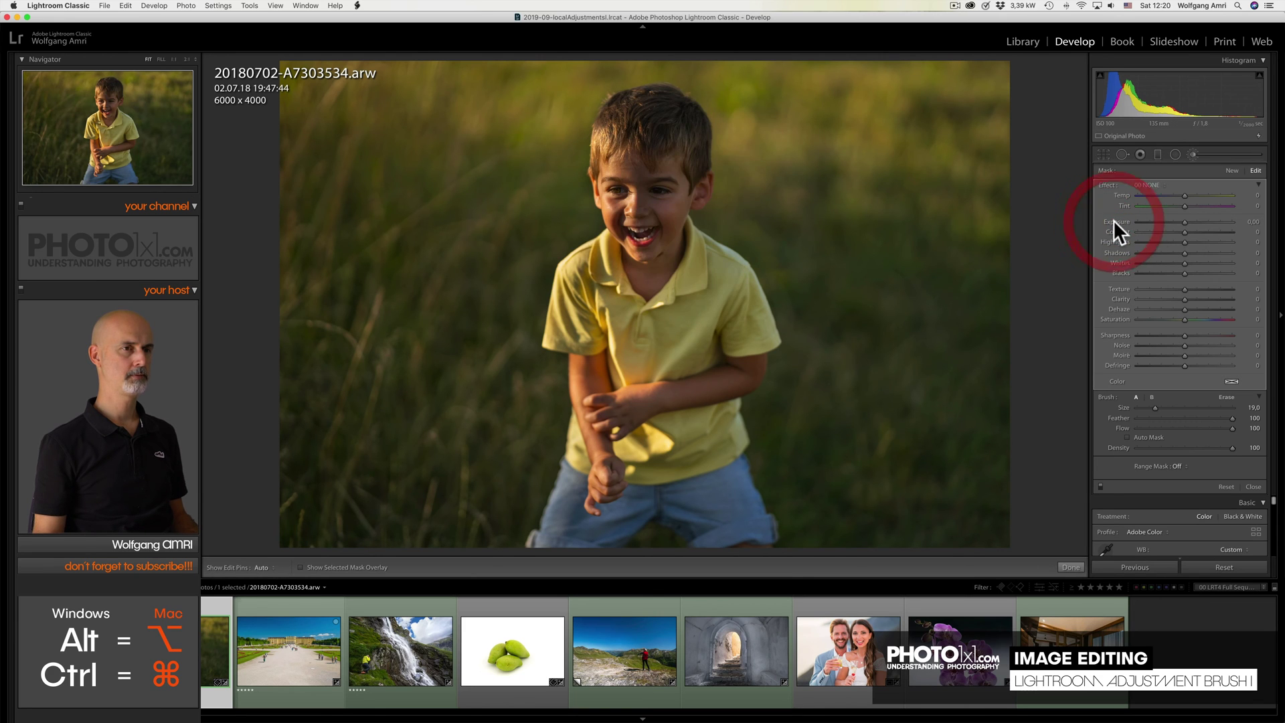
pyautogui.moveTo(1184, 220); pyautogui.dragTo(1206, 253)
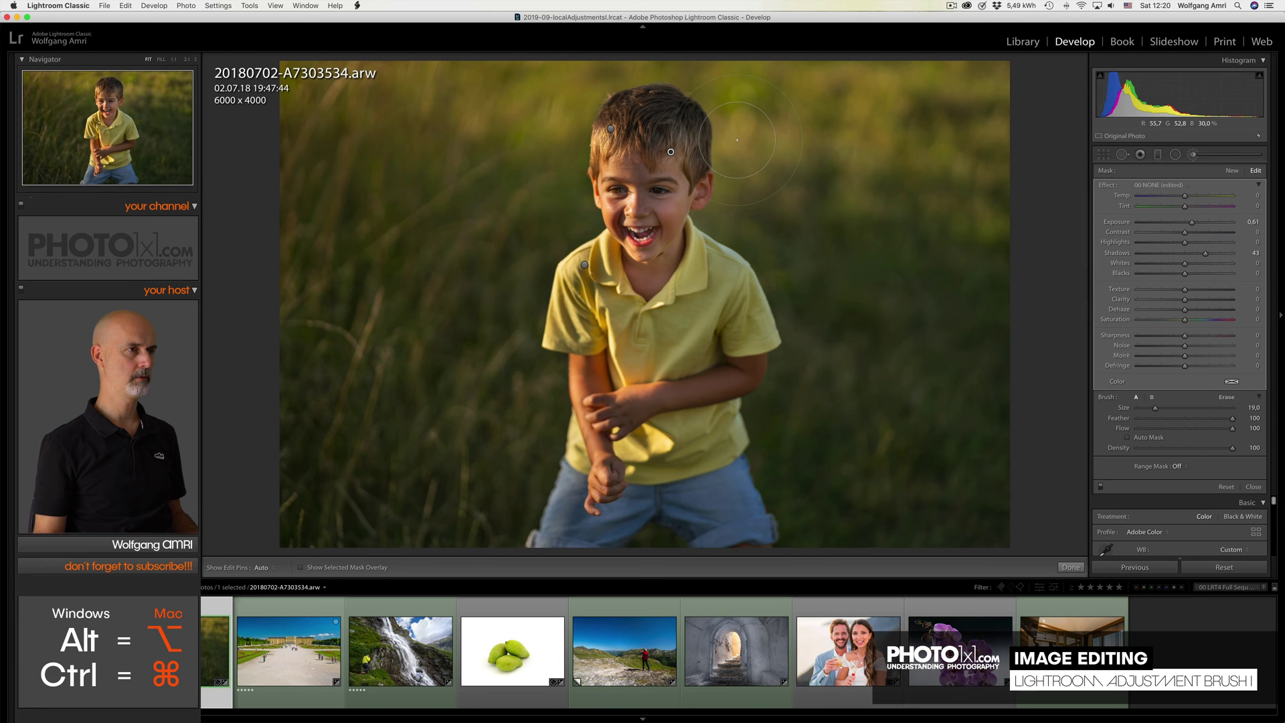
# - With the mask overlay shown, erase the brightening mask's spill into the grass around the head
pyautogui.press('alt')
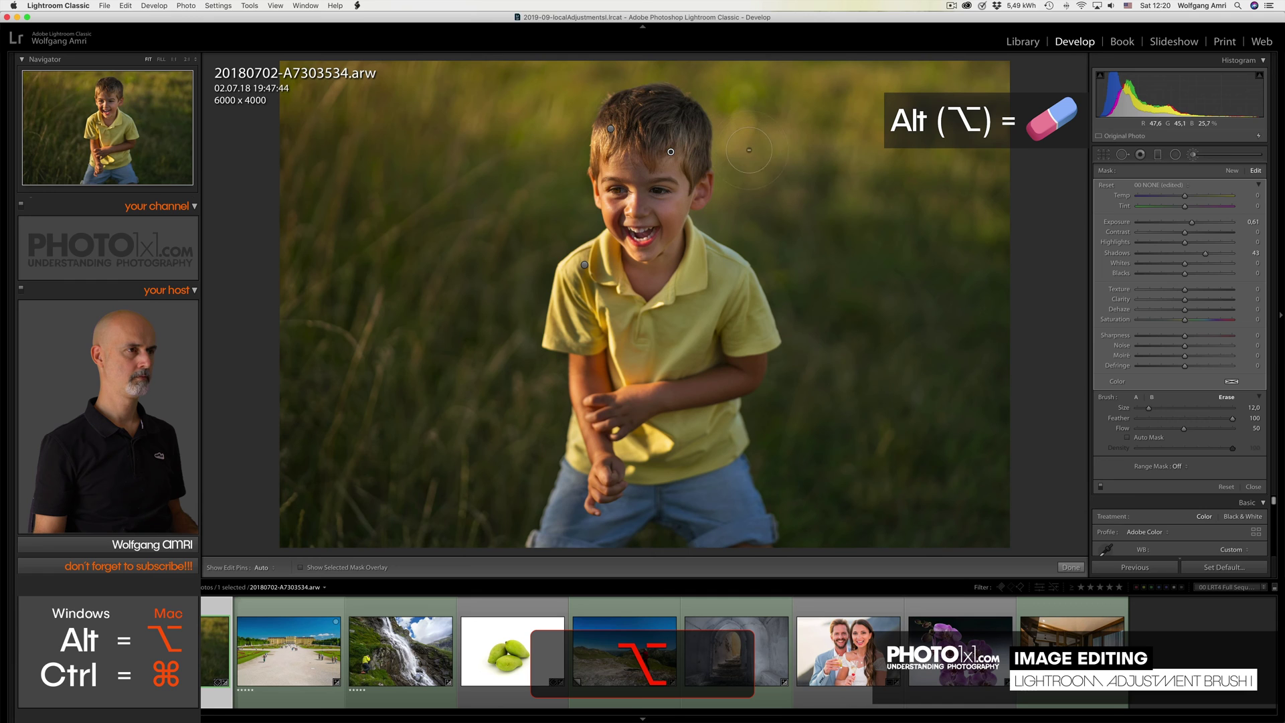
pyautogui.press('h')
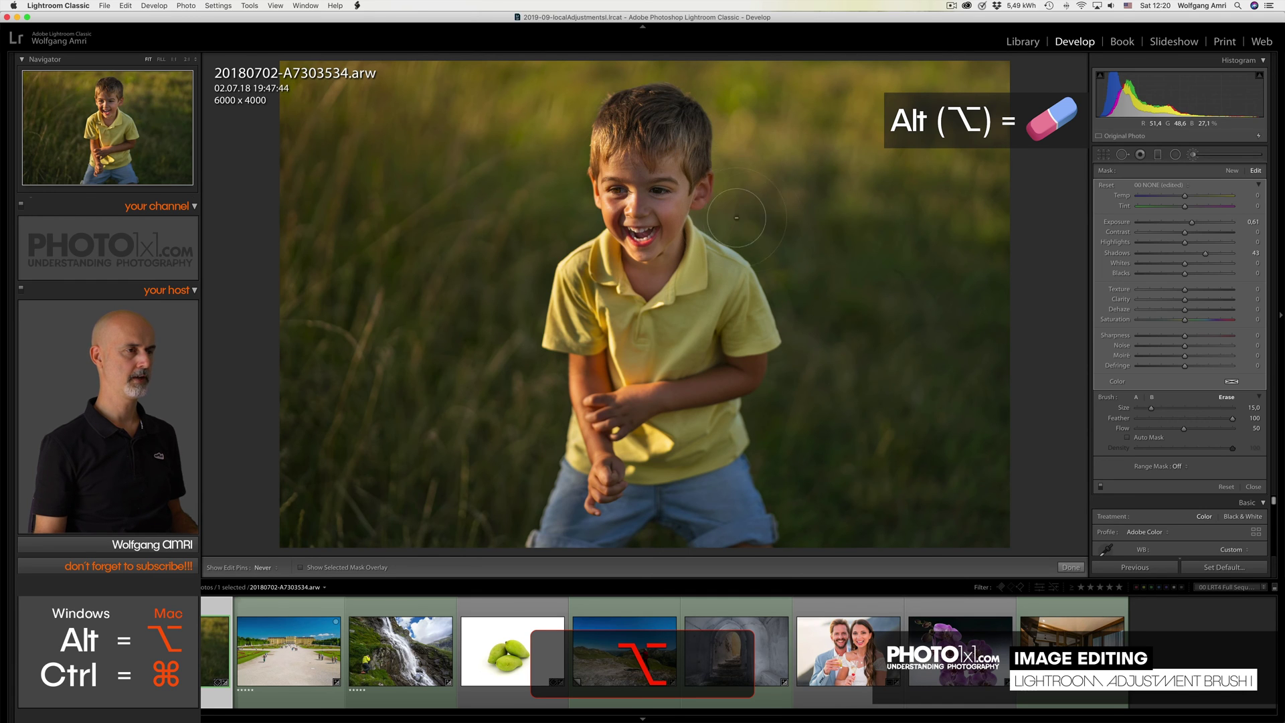
pyautogui.press('h')
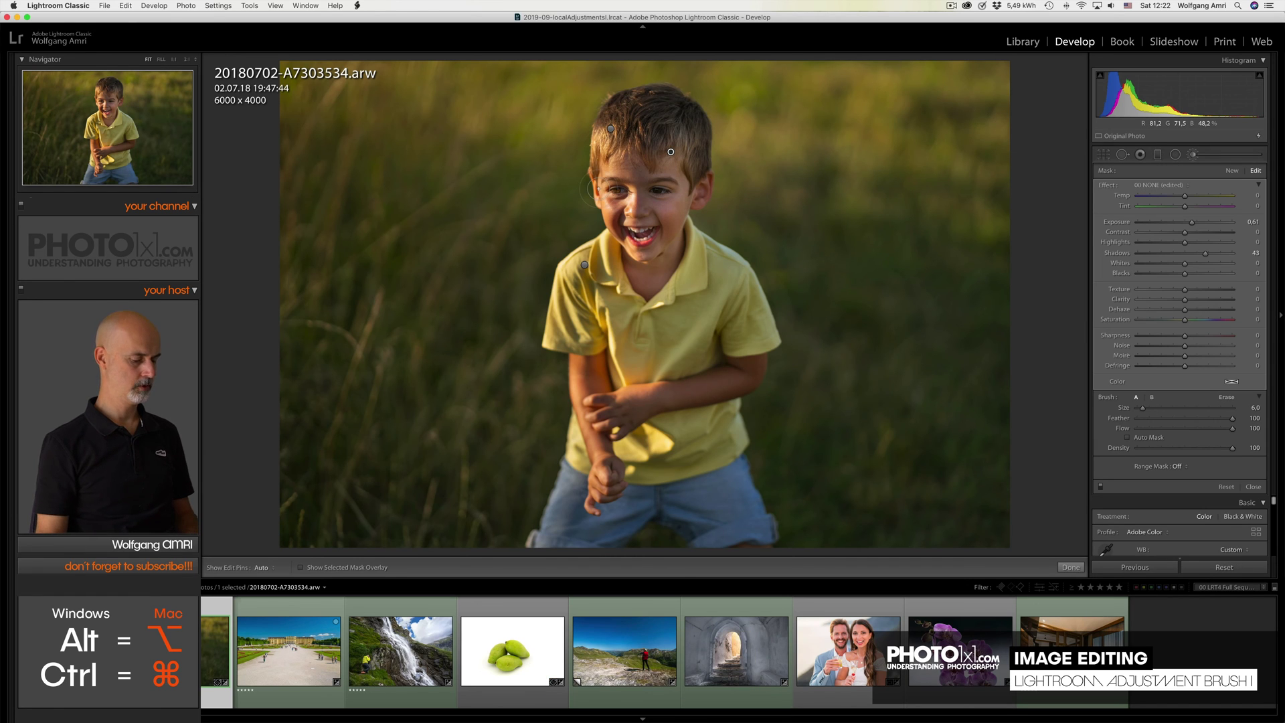
pyautogui.press('o')
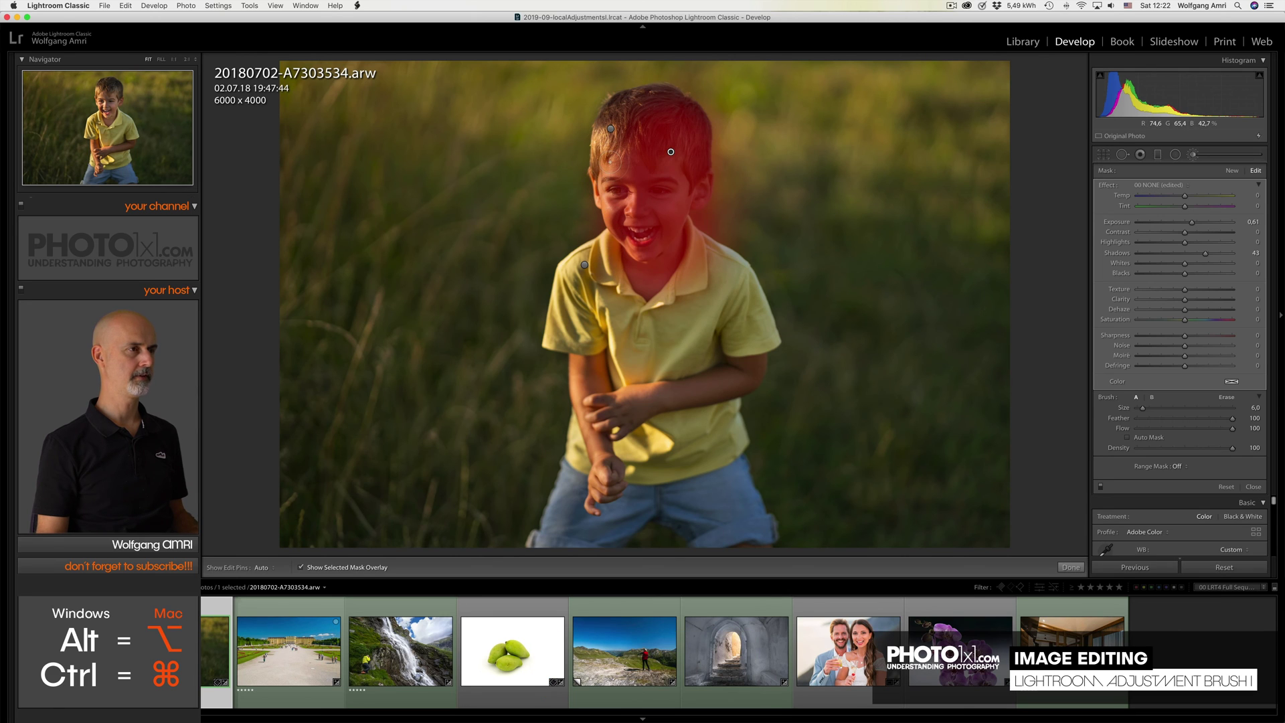
pyautogui.press('alt')
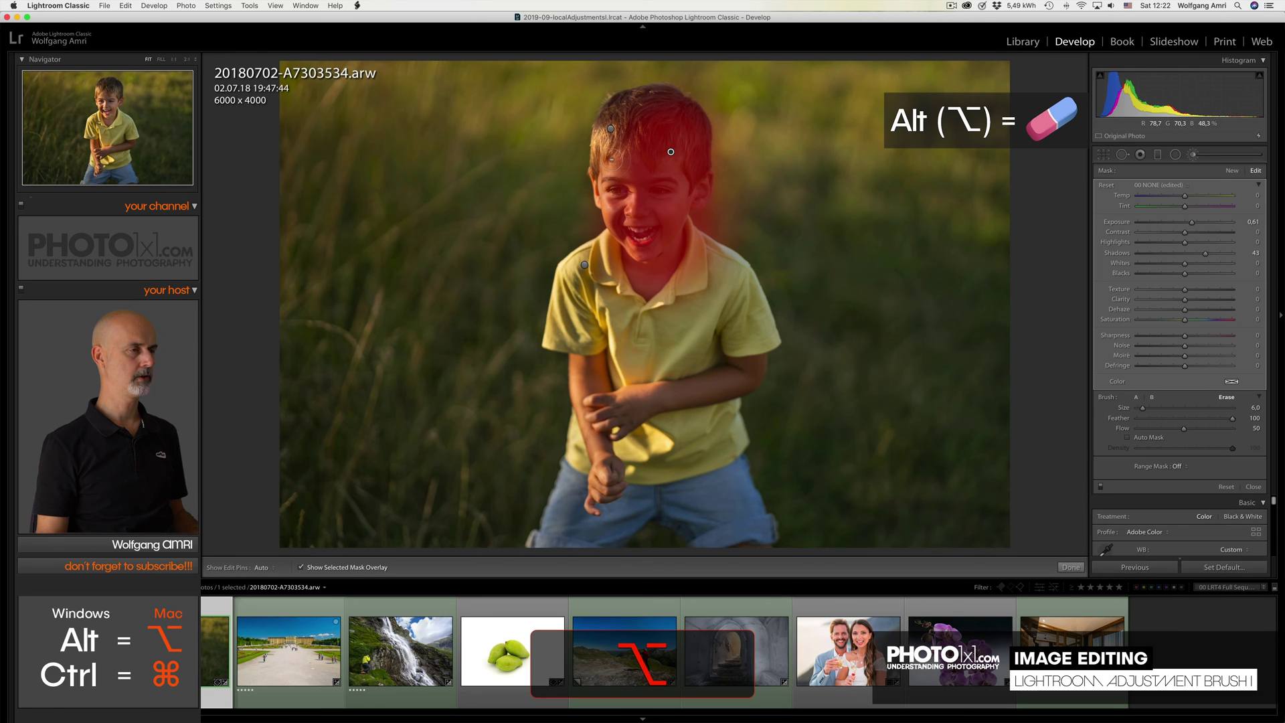
pyautogui.press('h')
pyautogui.press('h')
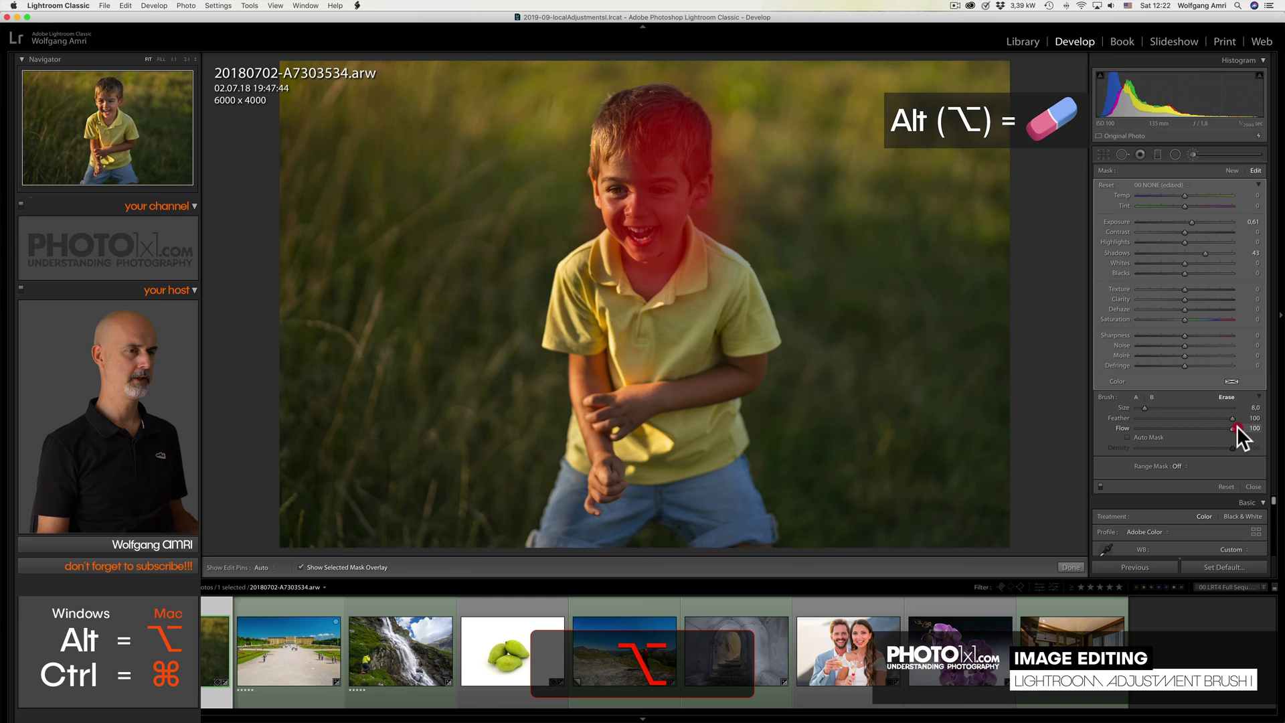
pyautogui.press('h')
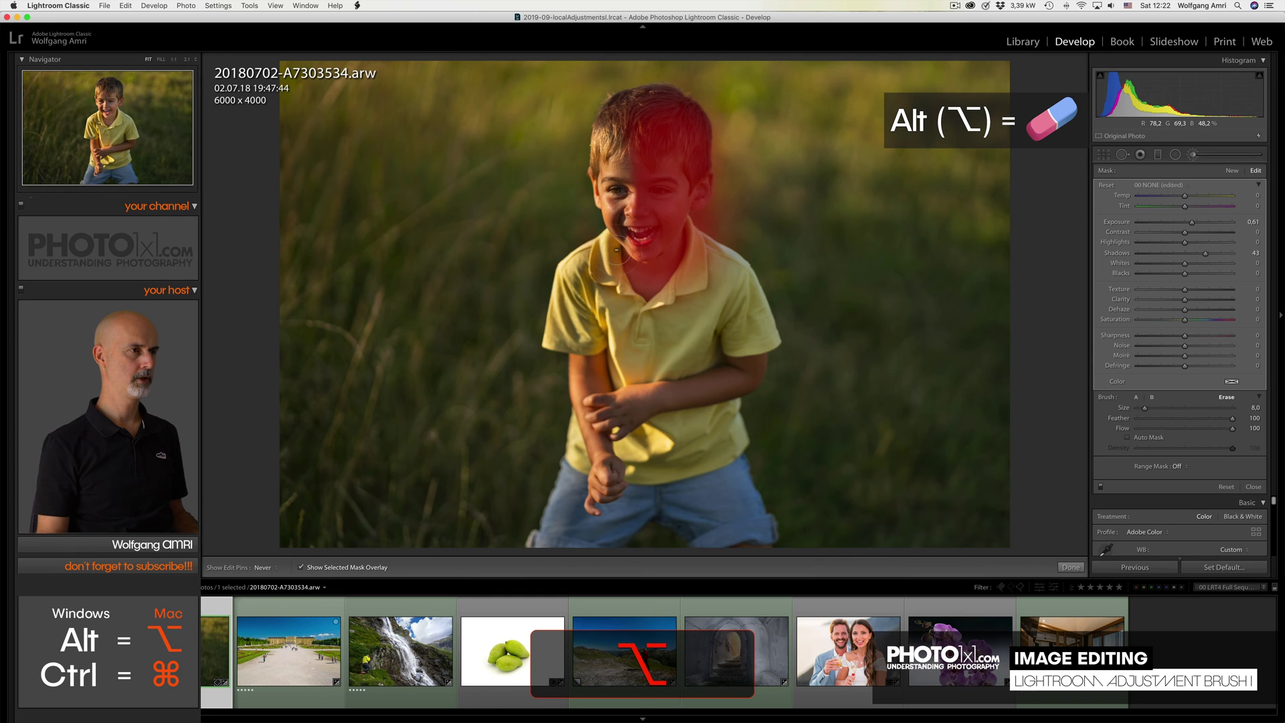
pyautogui.press('h')
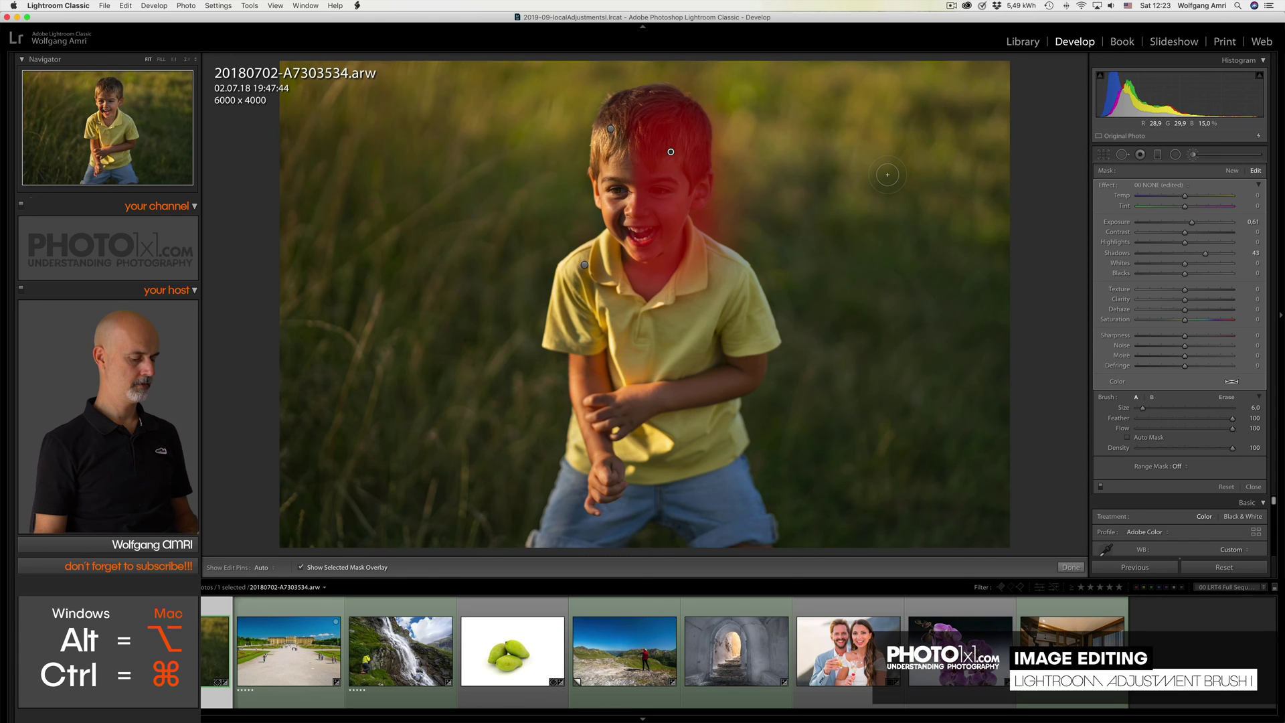
pyautogui.press('o')
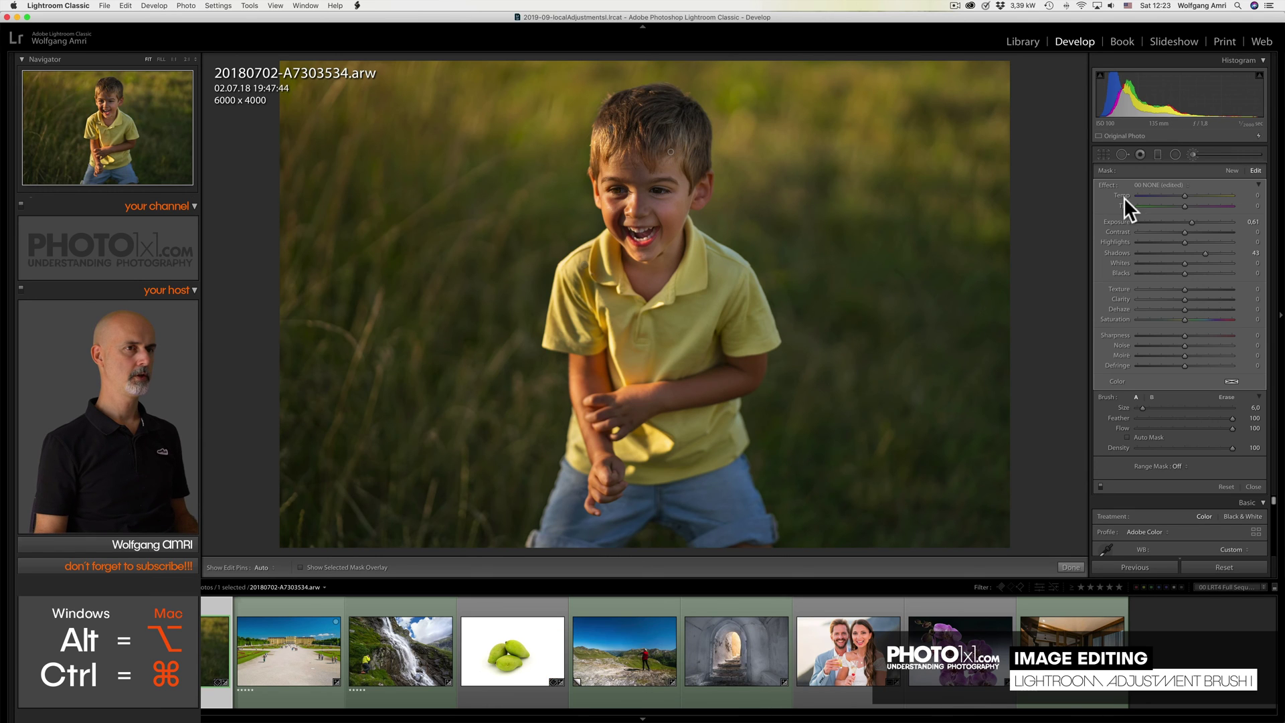
# - Warm the head mask to Temp 20 and dab a size-3 brush on the boy's lip
pyautogui.click(1194, 194)
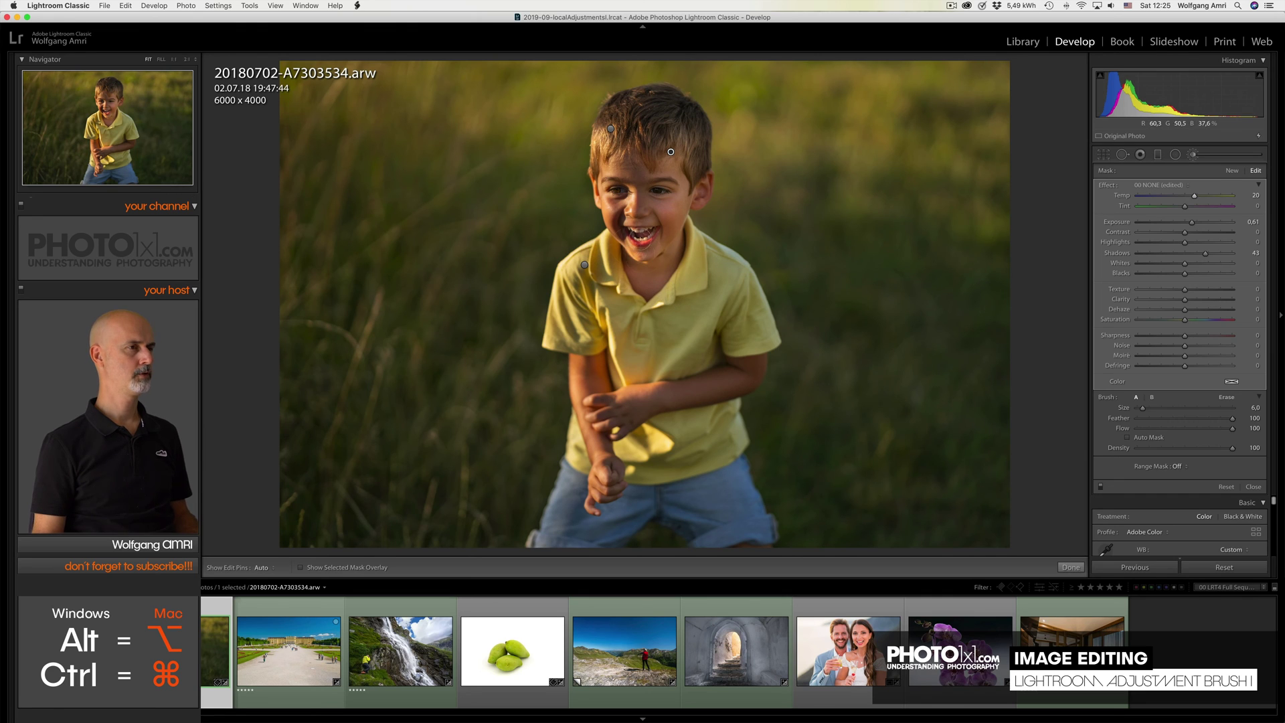
pyautogui.press('h')
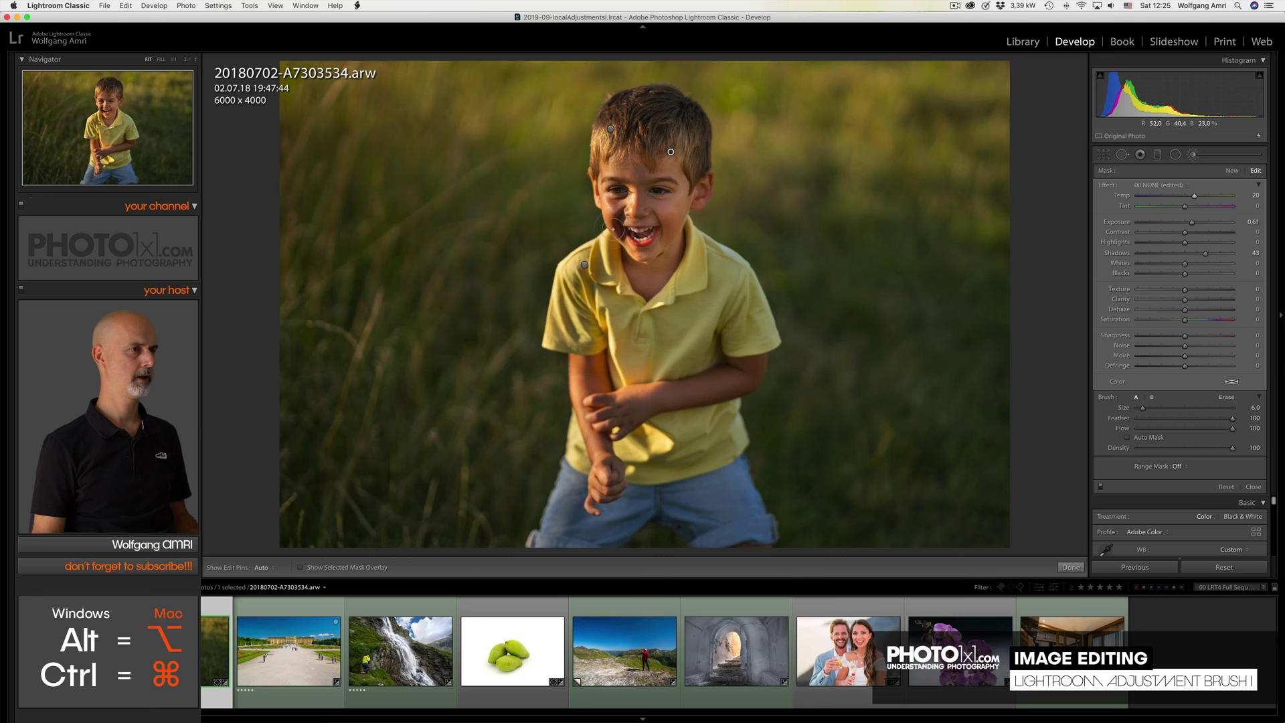
pyautogui.press('h')
pyautogui.press('[')
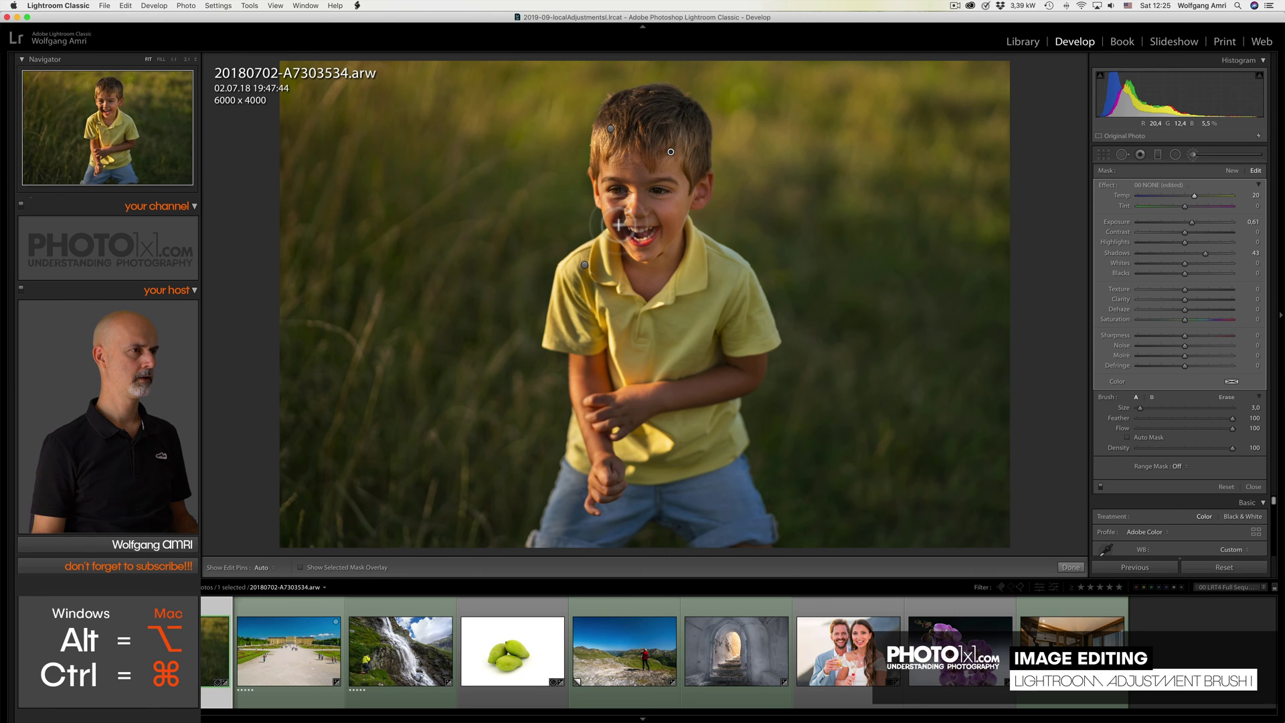
pyautogui.click(621, 230)
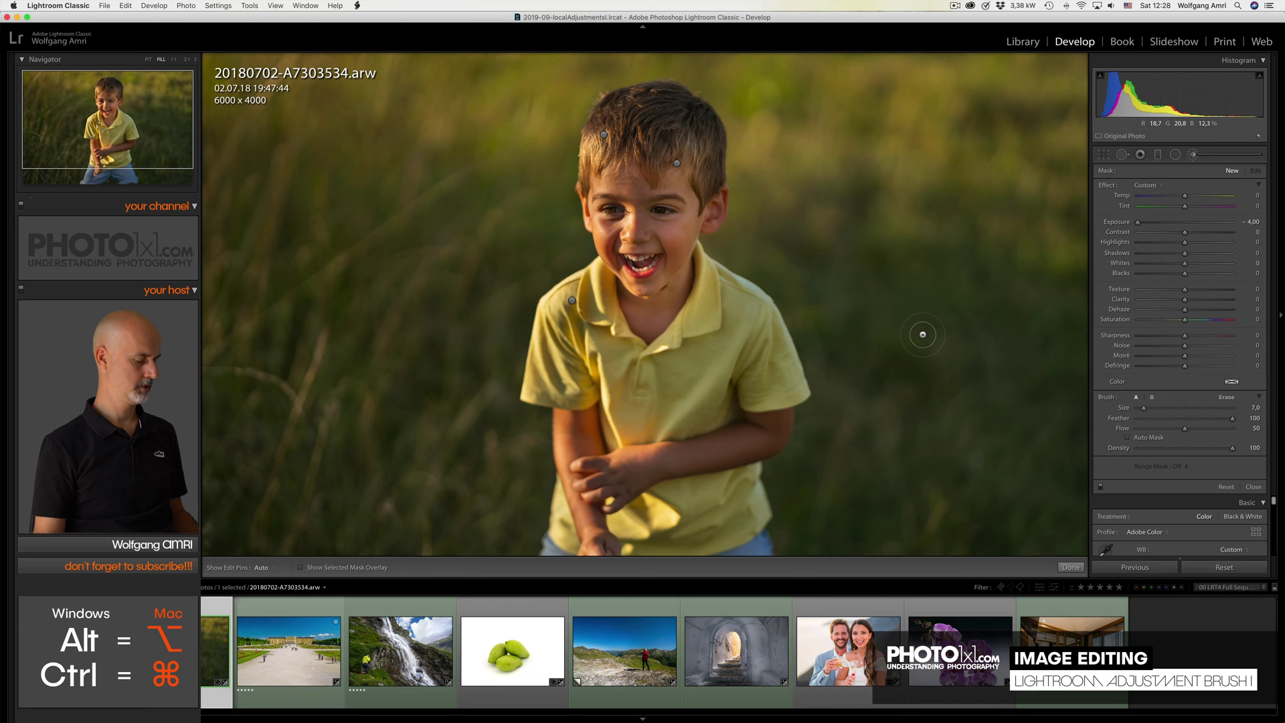
# - Zoom in and add a new brush mask on the boy's eye with Exposure −2.04
pyautogui.press('super')
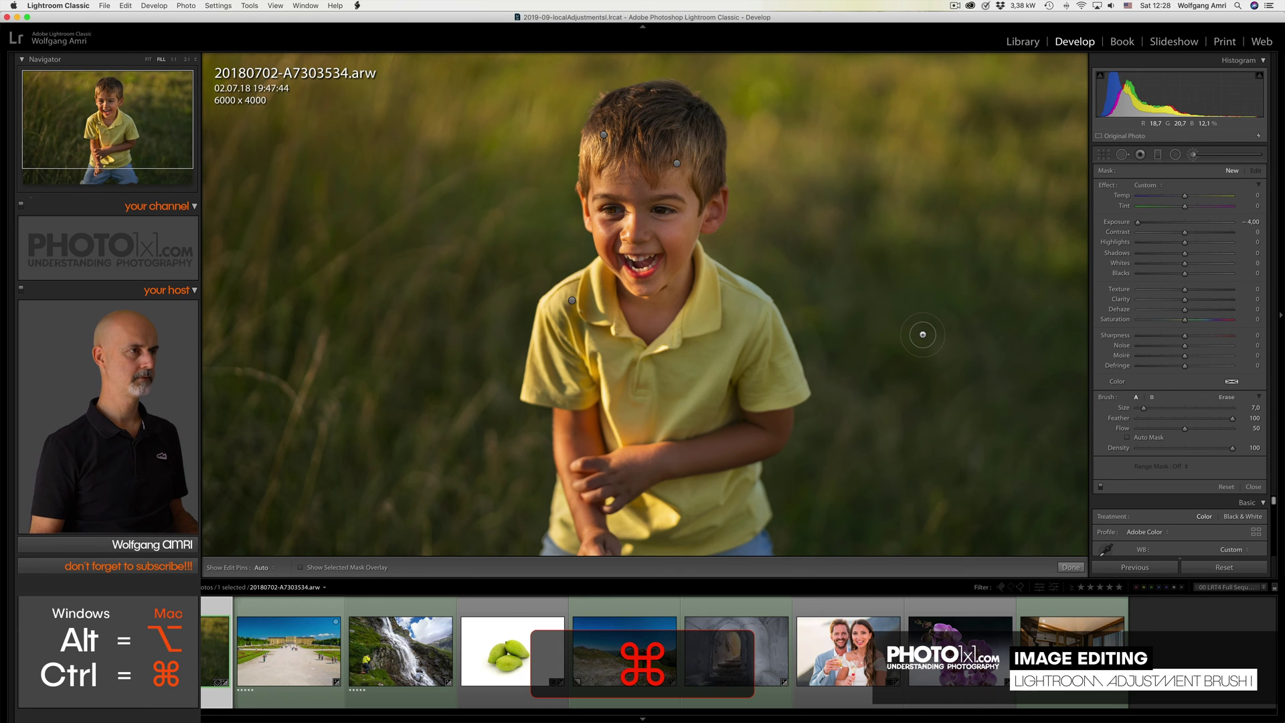
pyautogui.press('super+equal')
pyautogui.press('super+equal')
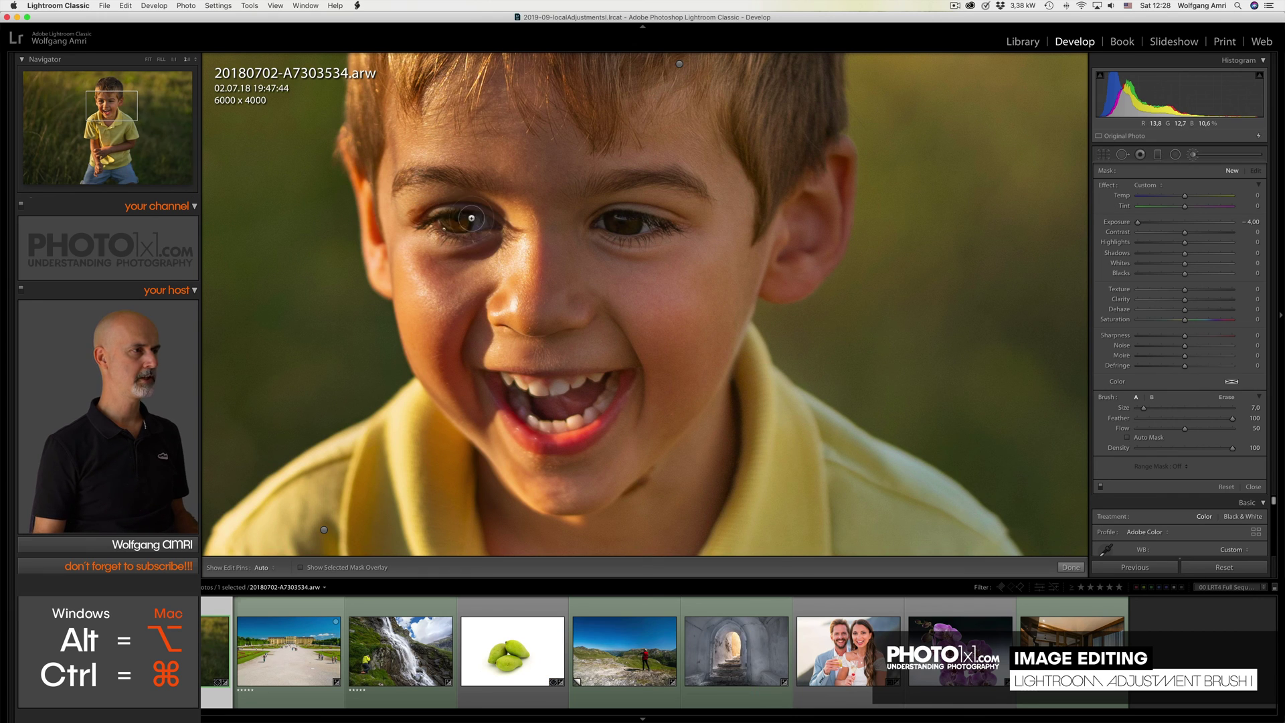
pyautogui.click(1231, 171)
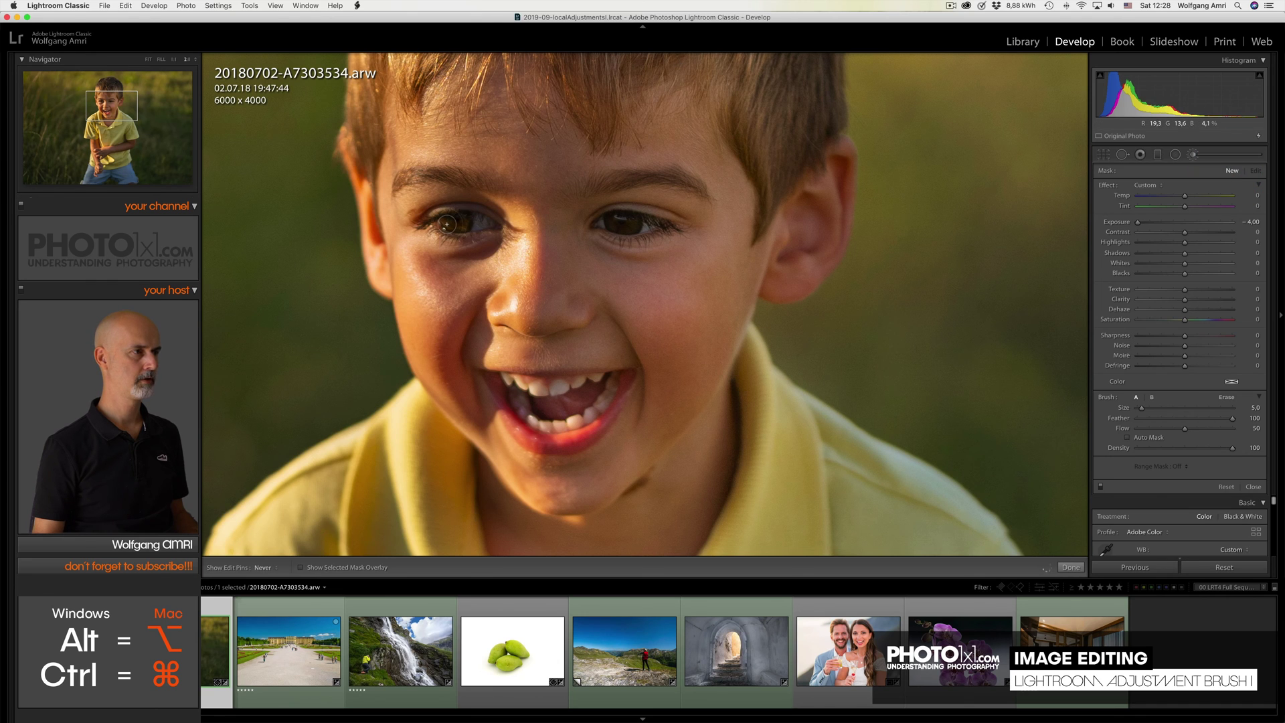
pyautogui.click(451, 223)
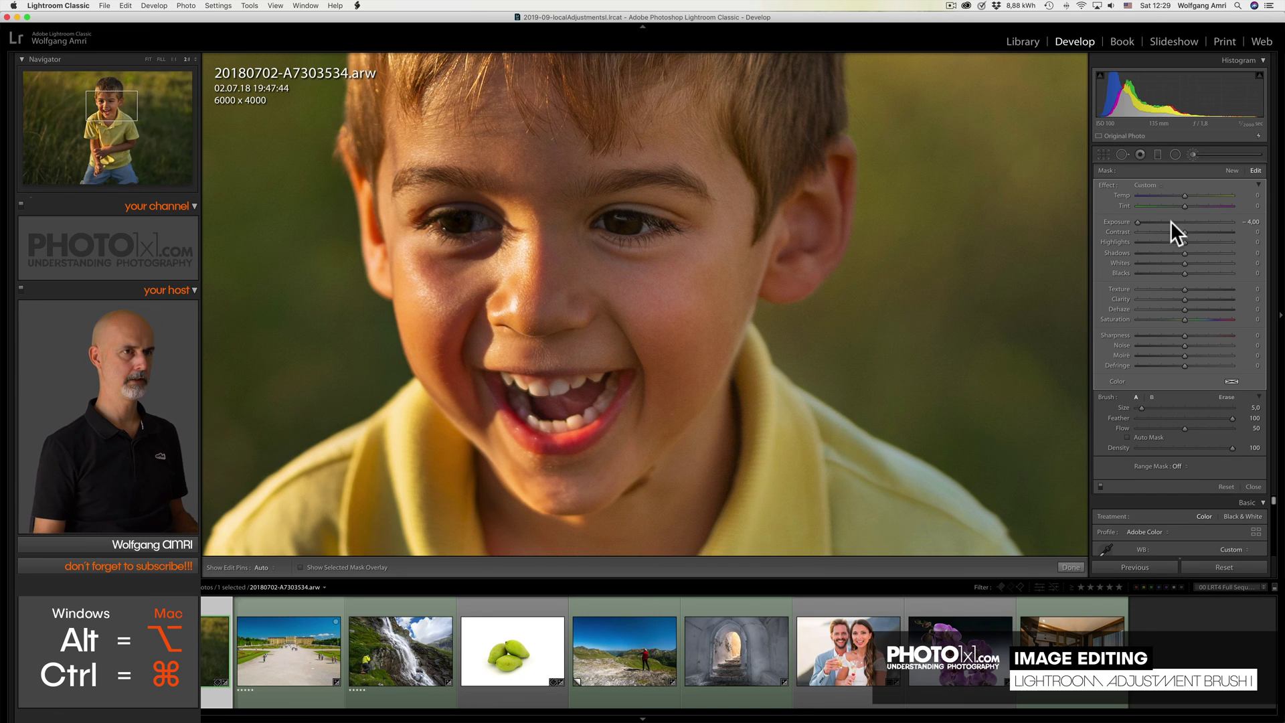
pyautogui.moveTo(1146, 220); pyautogui.dragTo(1160, 220)
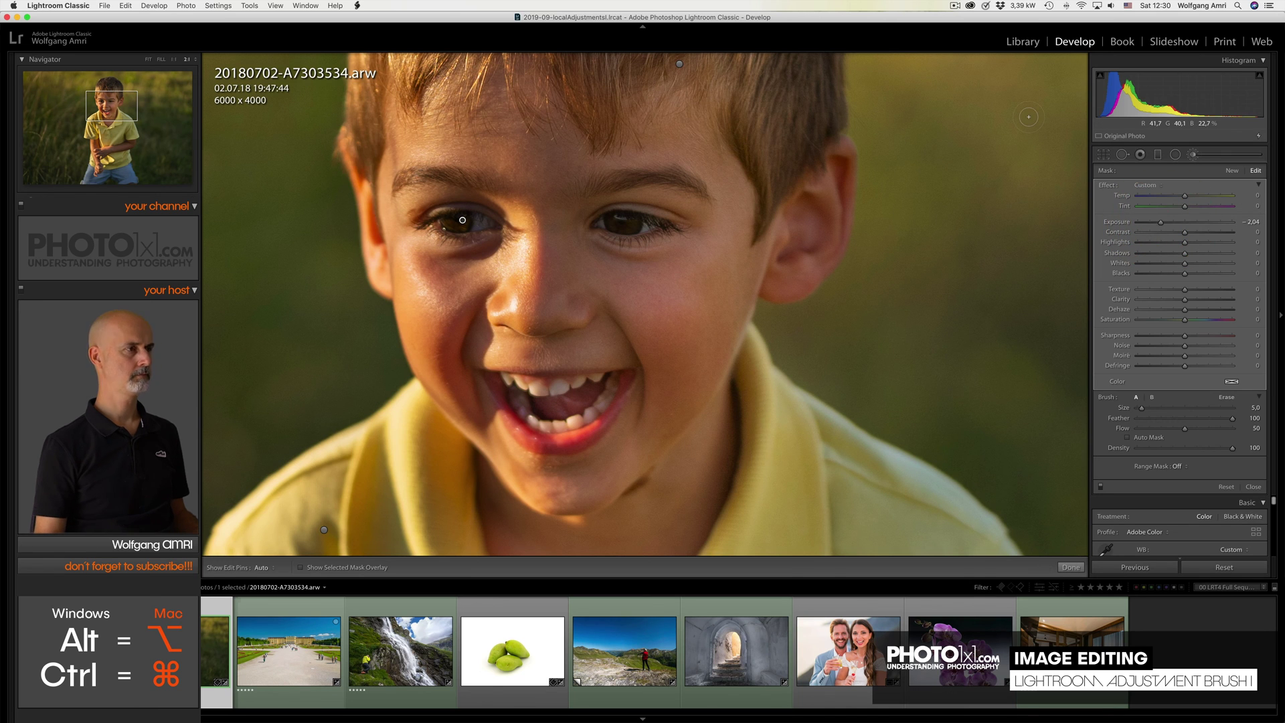
# - Zoom back out to fit and toggle the brush adjustments to compare
pyautogui.press('super')
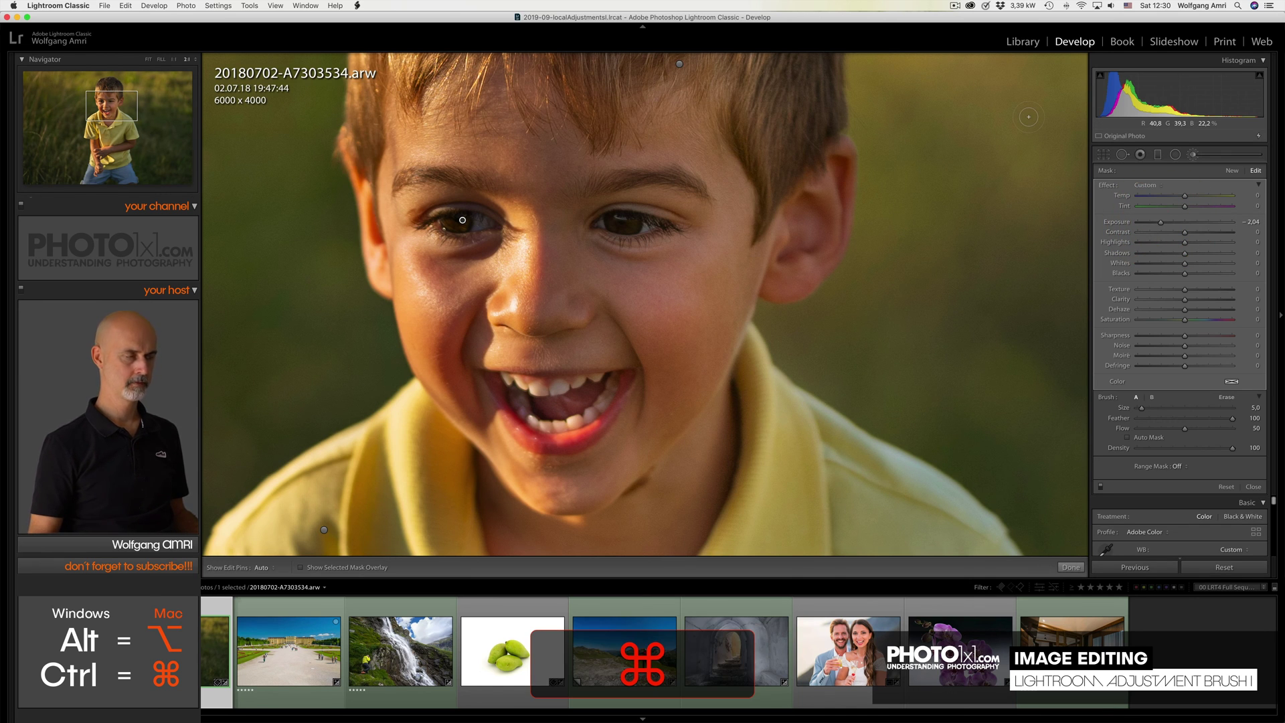
pyautogui.press('super+minus')
pyautogui.press('super+minus')
pyautogui.press('super+minus')
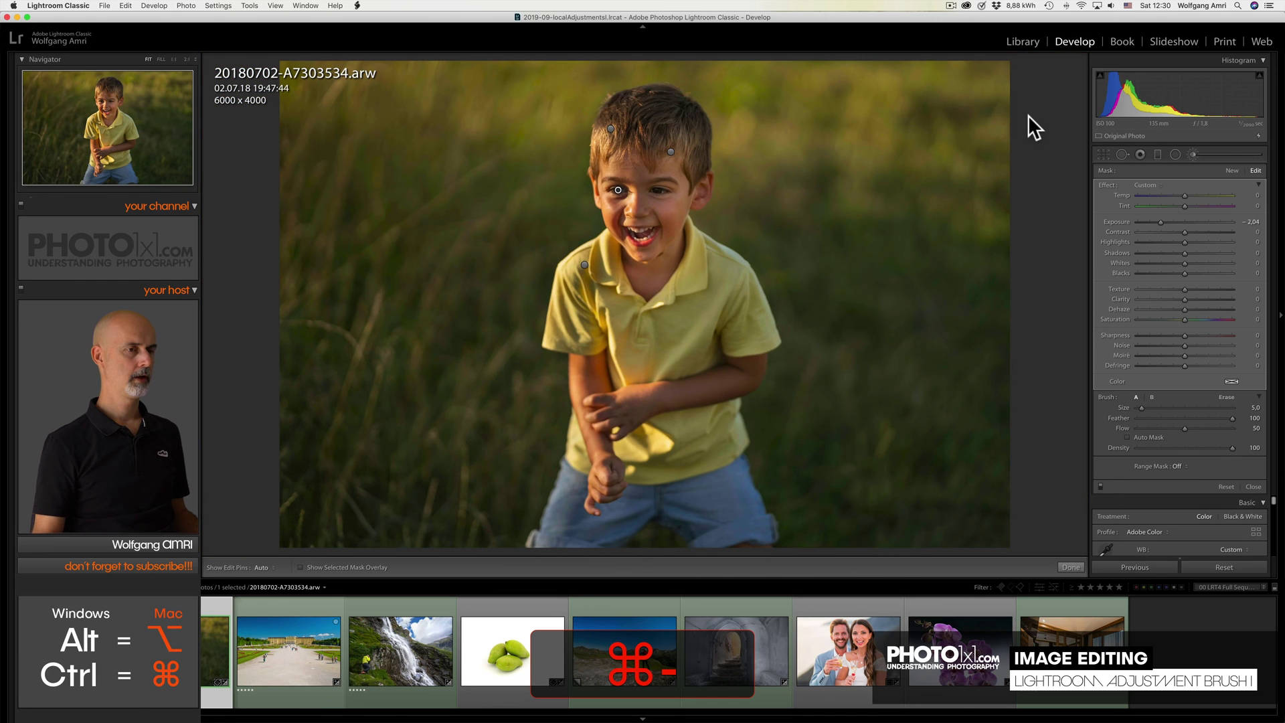
pyautogui.click(1101, 486)
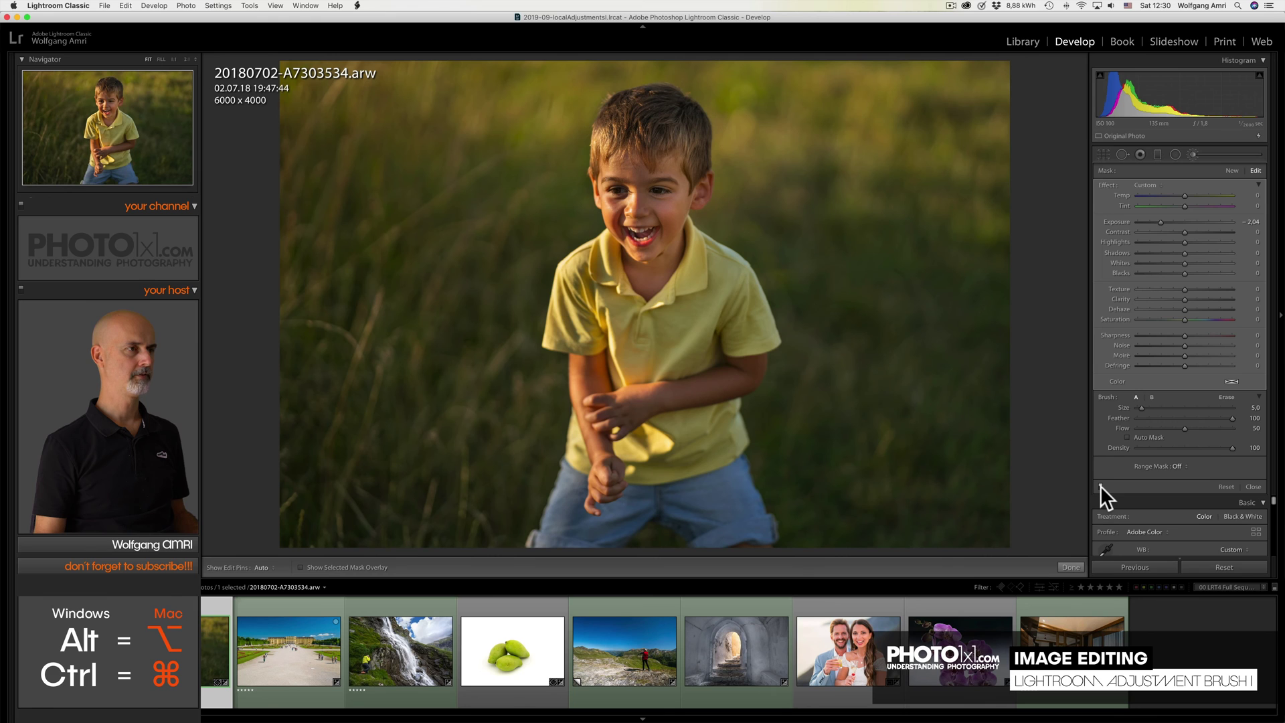
pyautogui.click(1100, 485)
pyautogui.click(1101, 485)
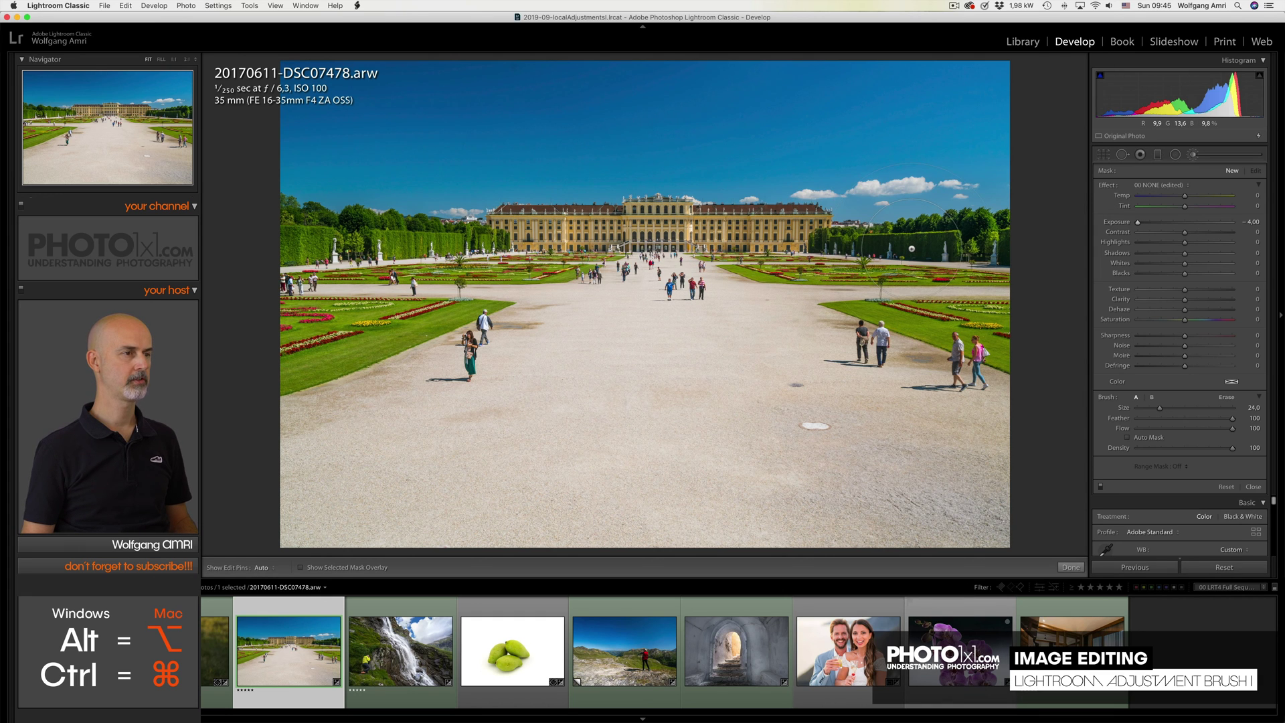
# - Reset the brush exposure to 0 and paint a mask over the palace and central path
pyautogui.doubleClick(1107, 188)
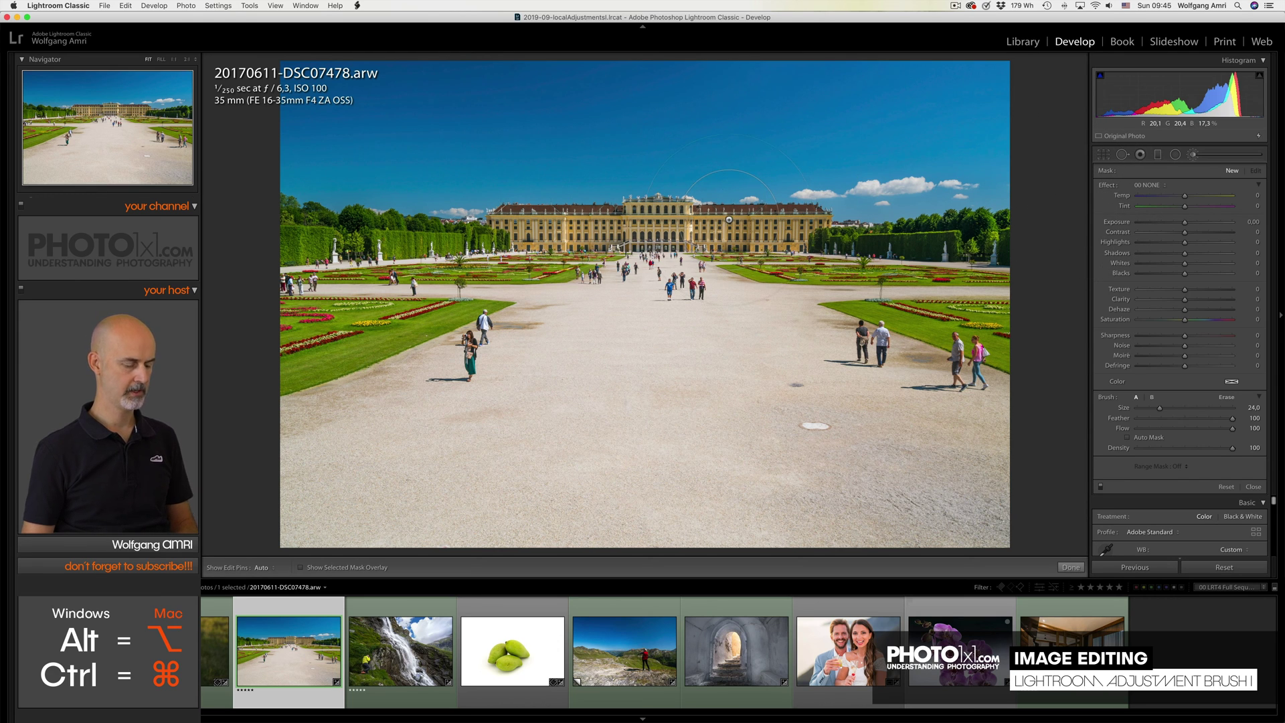
pyautogui.press('o')
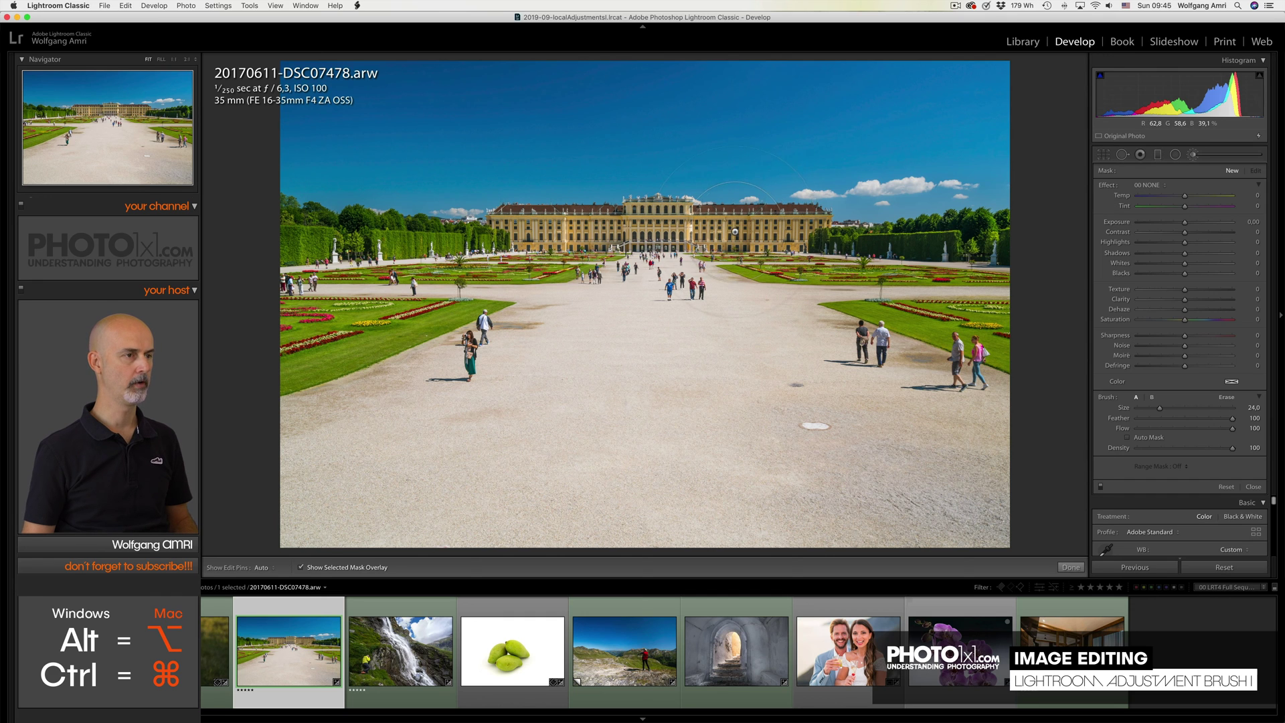
pyautogui.moveTo(758, 224)
pyautogui.mouseDown()
pyautogui.moveTo(670, 268)
pyautogui.moveTo(736, 288)
pyautogui.moveTo(817, 234)
pyautogui.moveTo(659, 224)
pyautogui.moveTo(509, 248)
pyautogui.moveTo(665, 220)
pyautogui.mouseUp()
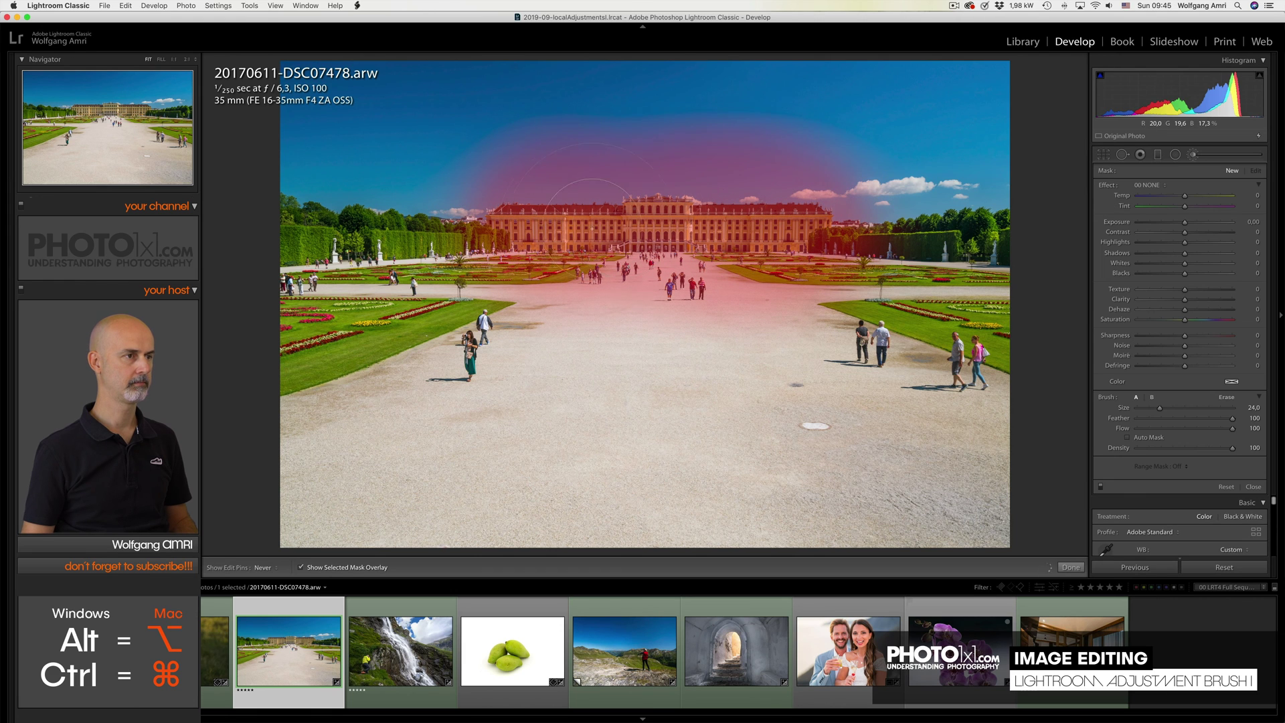
# - Zoom in and erase the mask from the sky along the palace roofline using Auto Mask
pyautogui.press('super')
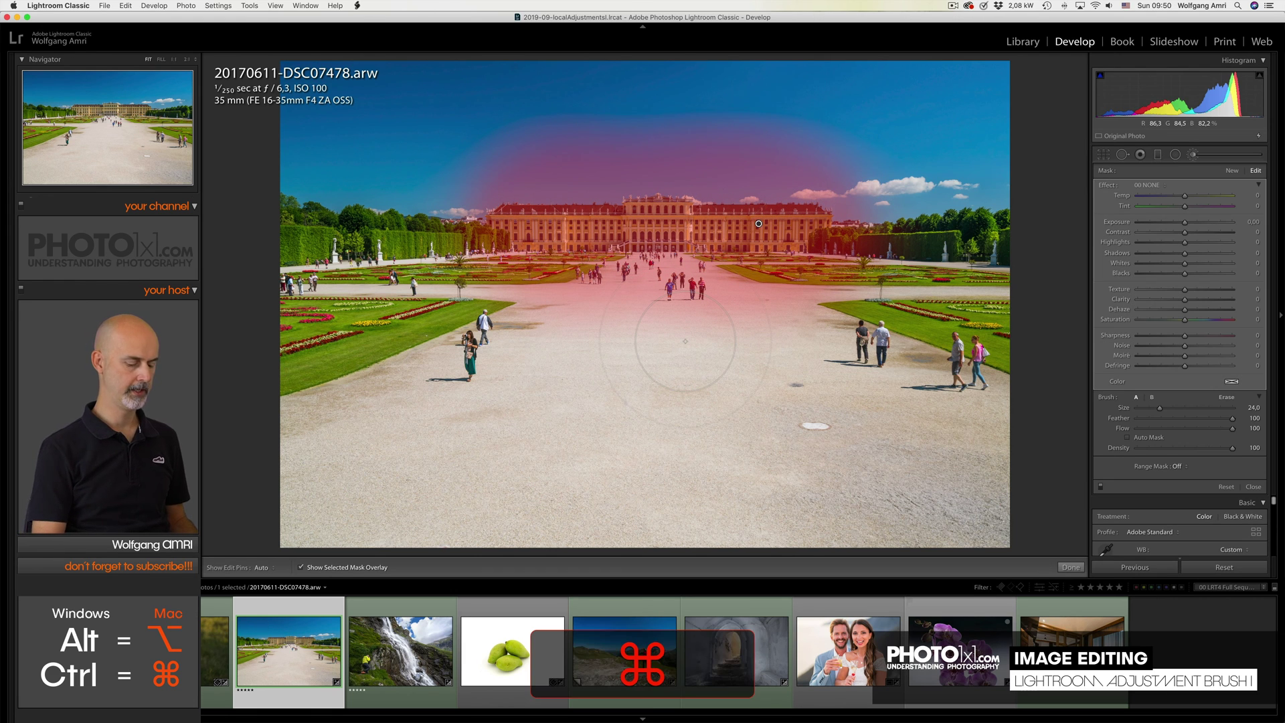
pyautogui.press('super+equal')
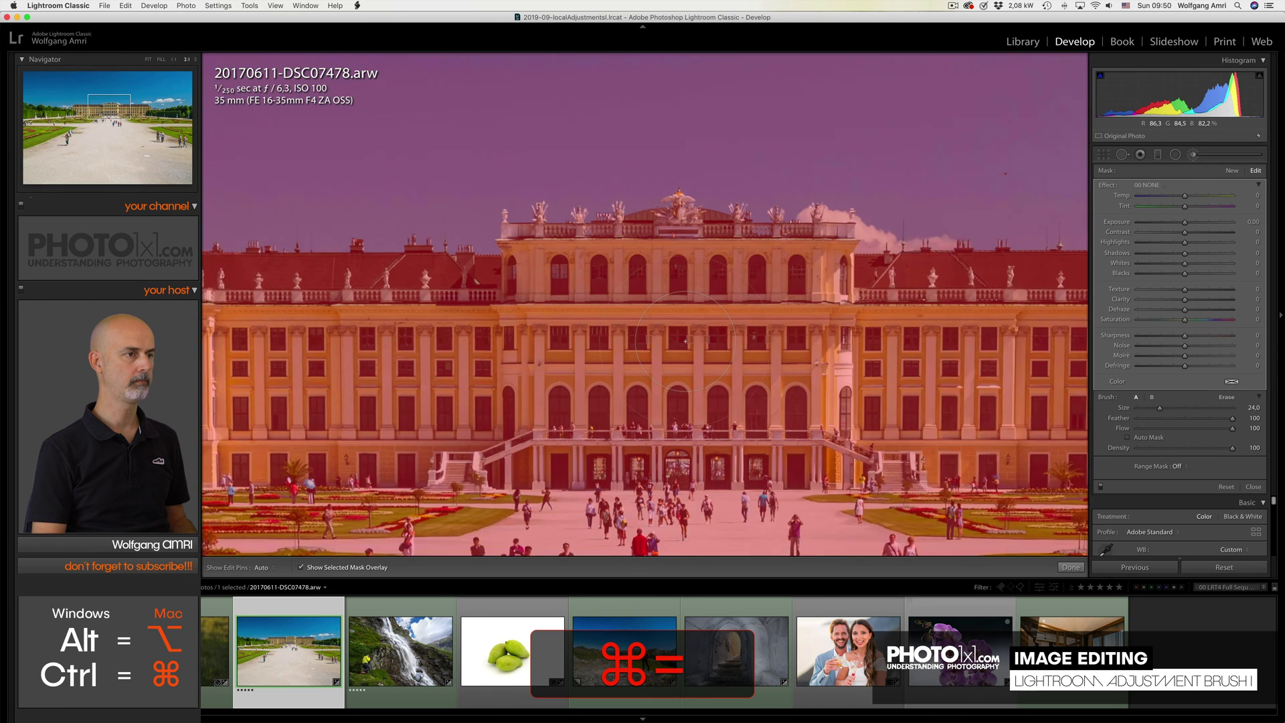
pyautogui.press('alt')
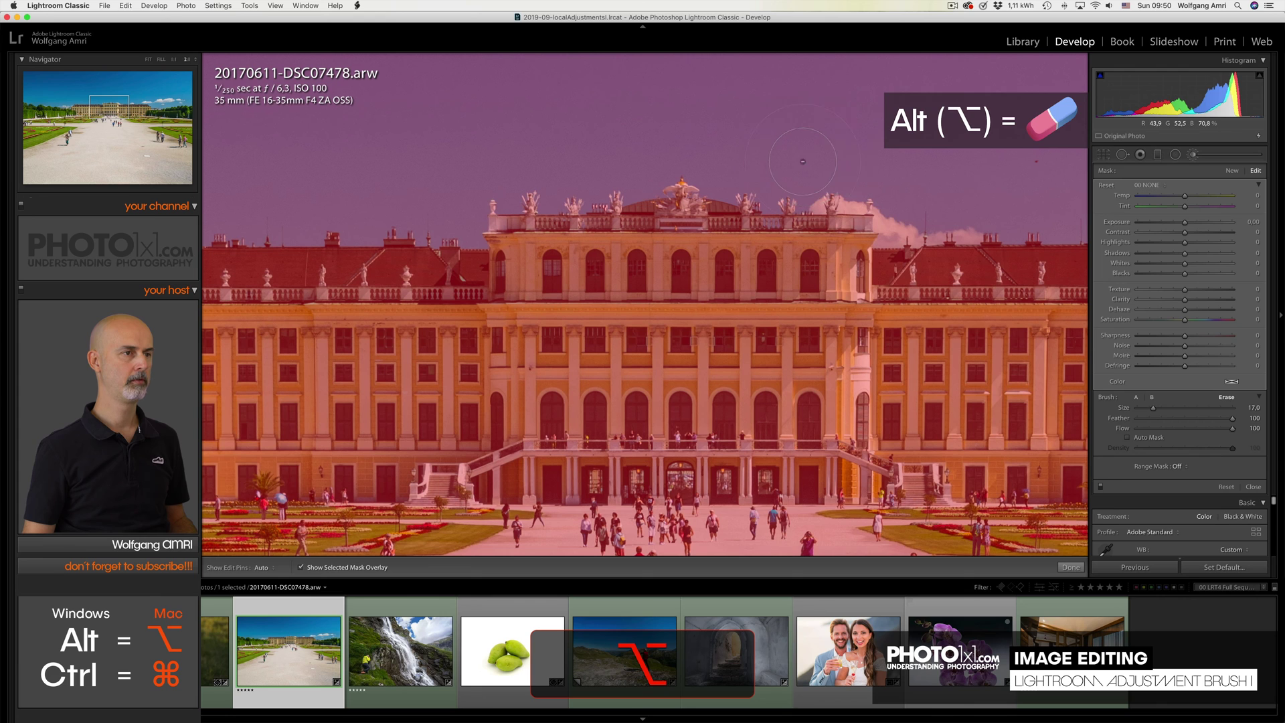
pyautogui.scroll(-2, 807, 166)
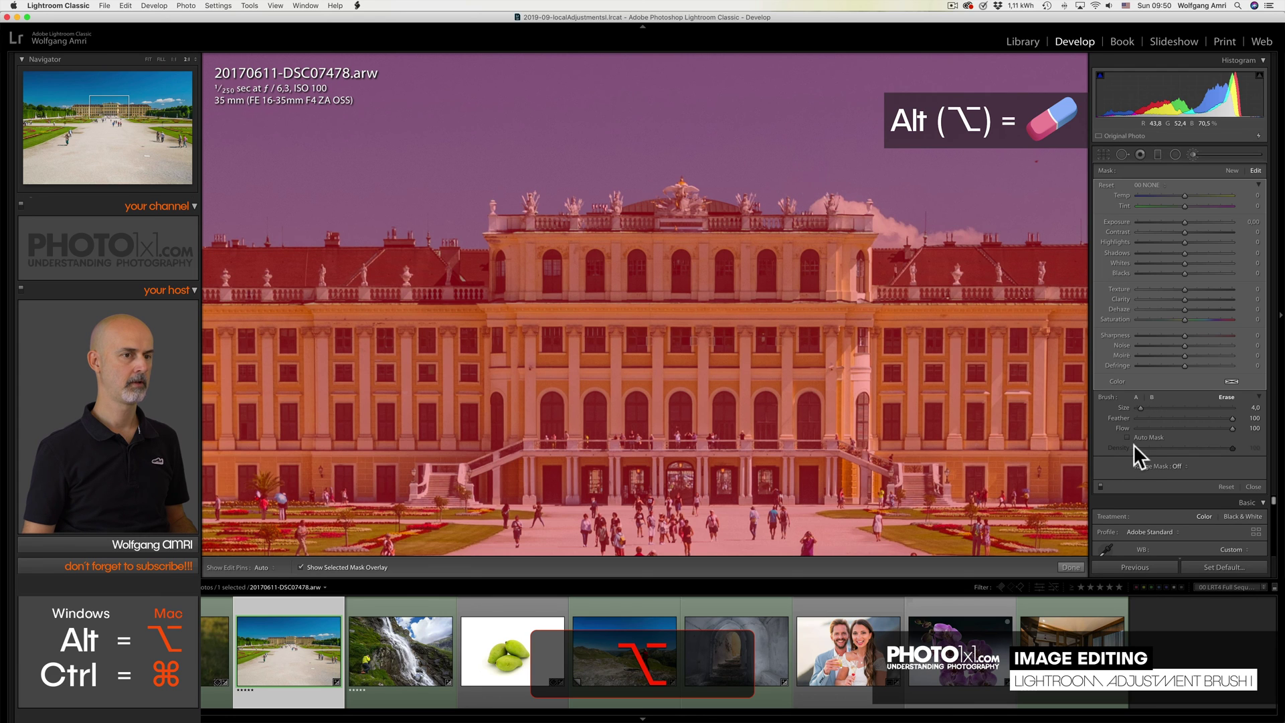
pyautogui.click(1128, 437)
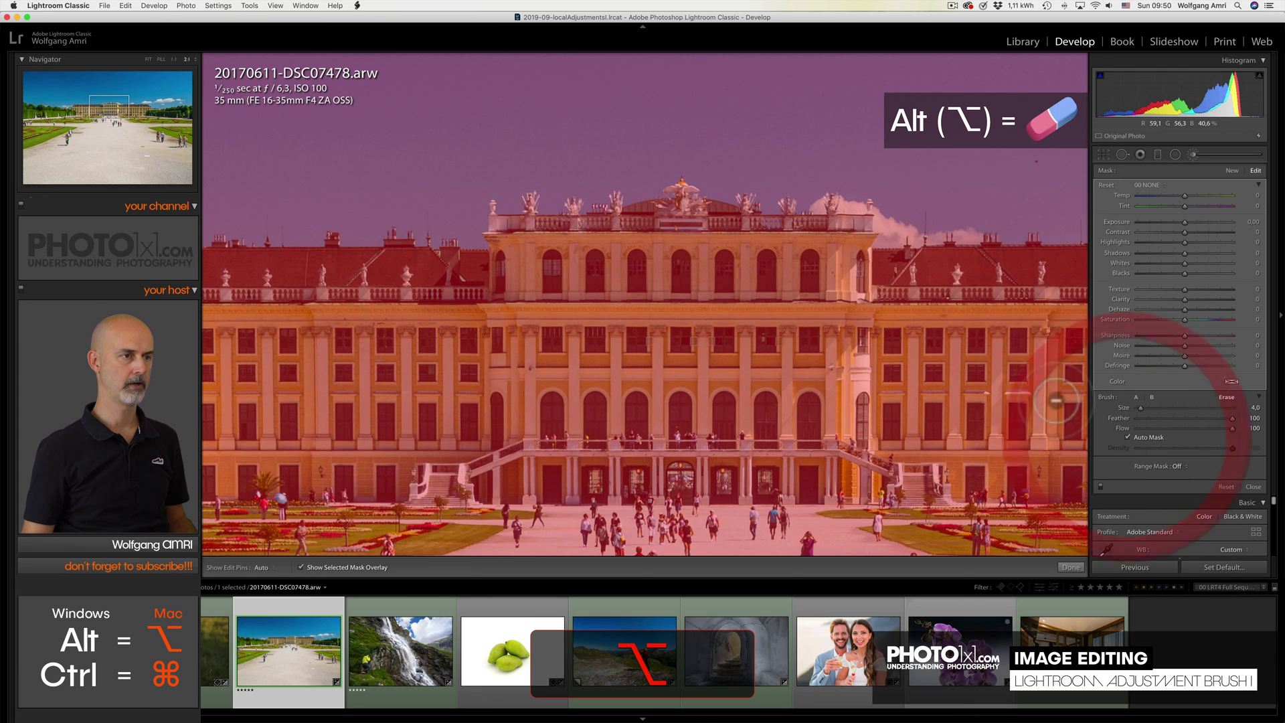
pyautogui.moveTo(803, 198)
pyautogui.mouseDown()
pyautogui.moveTo(729, 199)
pyautogui.moveTo(680, 175)
pyautogui.moveTo(630, 199)
pyautogui.moveTo(660, 205)
pyautogui.moveTo(623, 186)
pyautogui.moveTo(586, 209)
pyautogui.moveTo(566, 192)
pyautogui.moveTo(560, 209)
pyautogui.moveTo(539, 208)
pyautogui.moveTo(541, 191)
pyautogui.moveTo(528, 189)
pyautogui.moveTo(521, 207)
pyautogui.moveTo(480, 201)
pyautogui.moveTo(540, 252)
pyautogui.mouseUp()
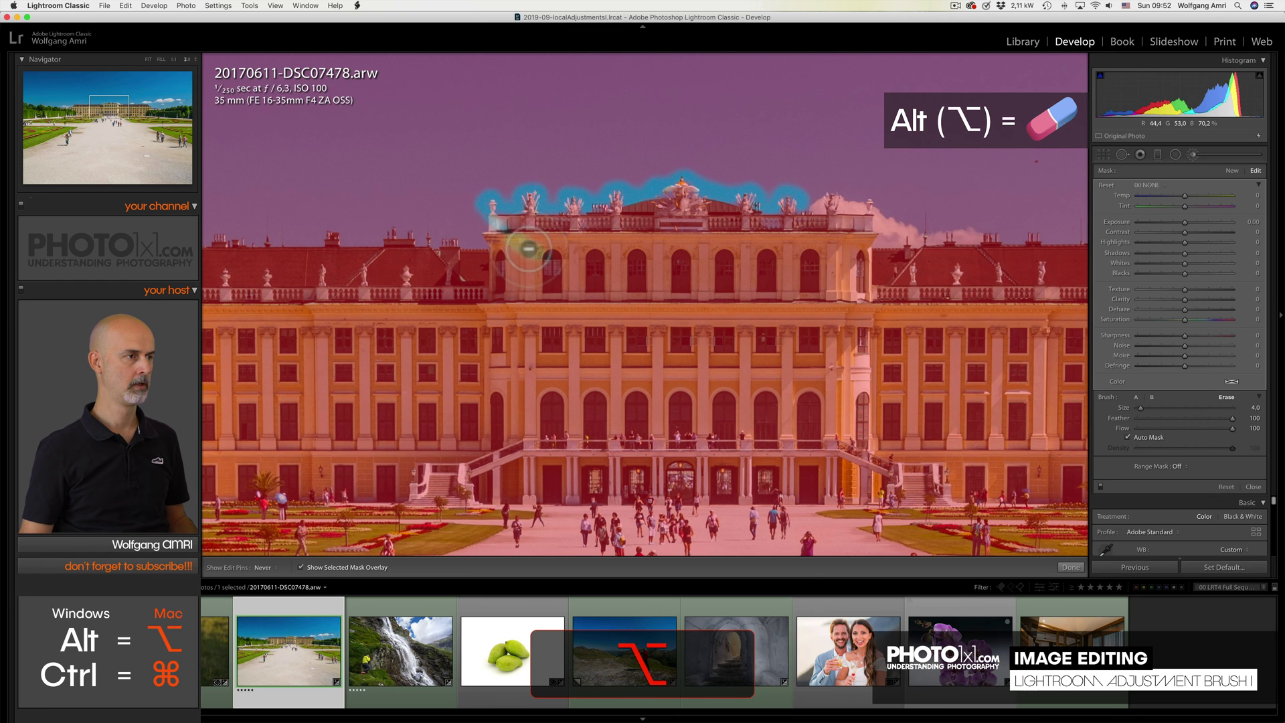
pyautogui.press('alt')
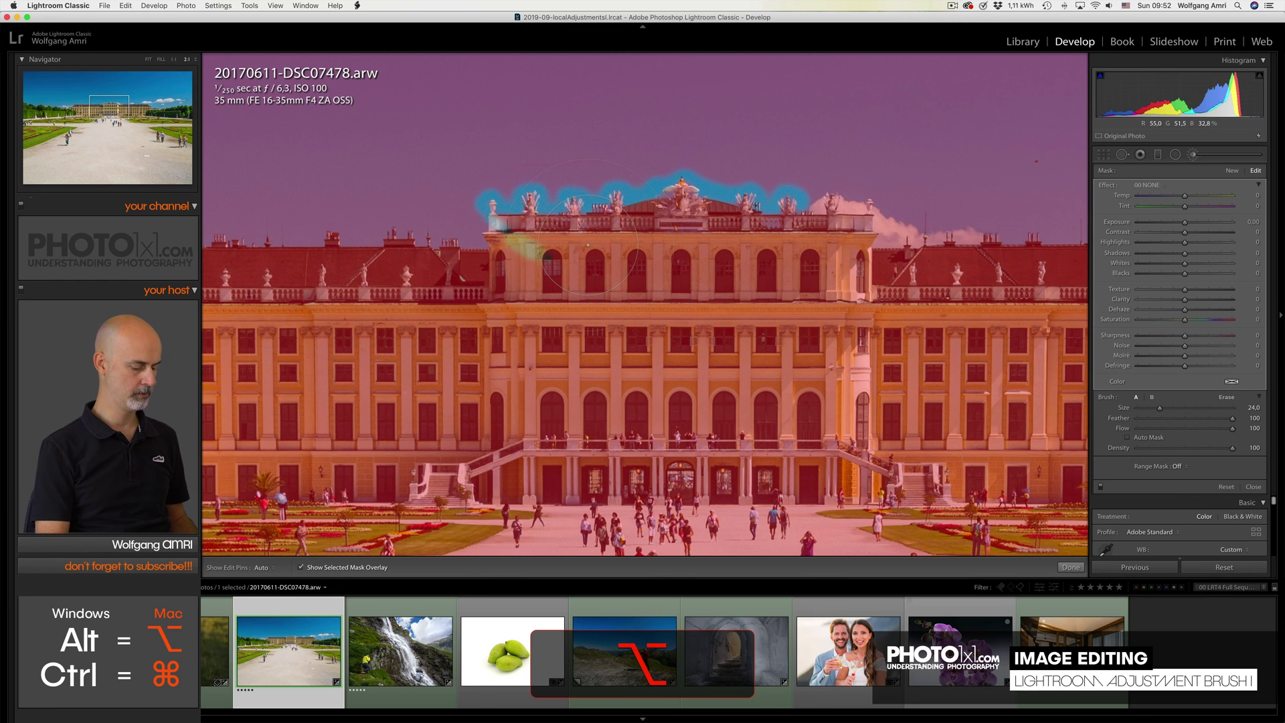
pyautogui.press('alt')
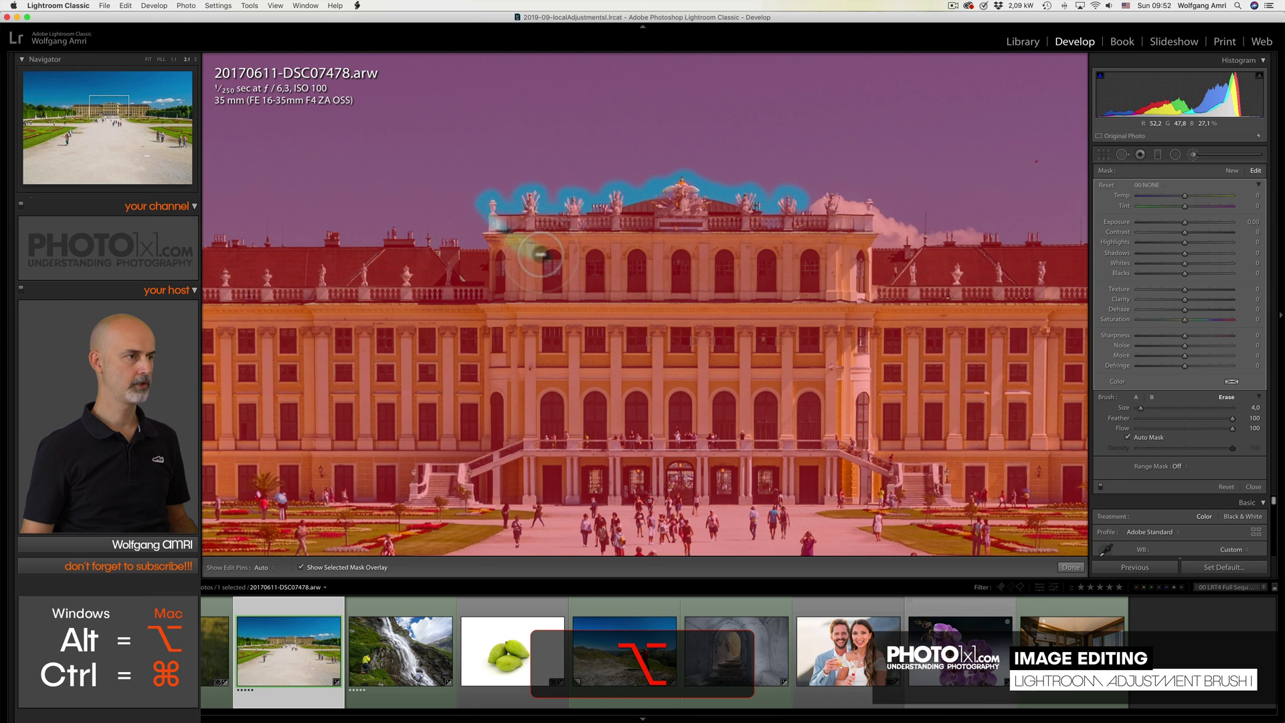
pyautogui.press('super+z')
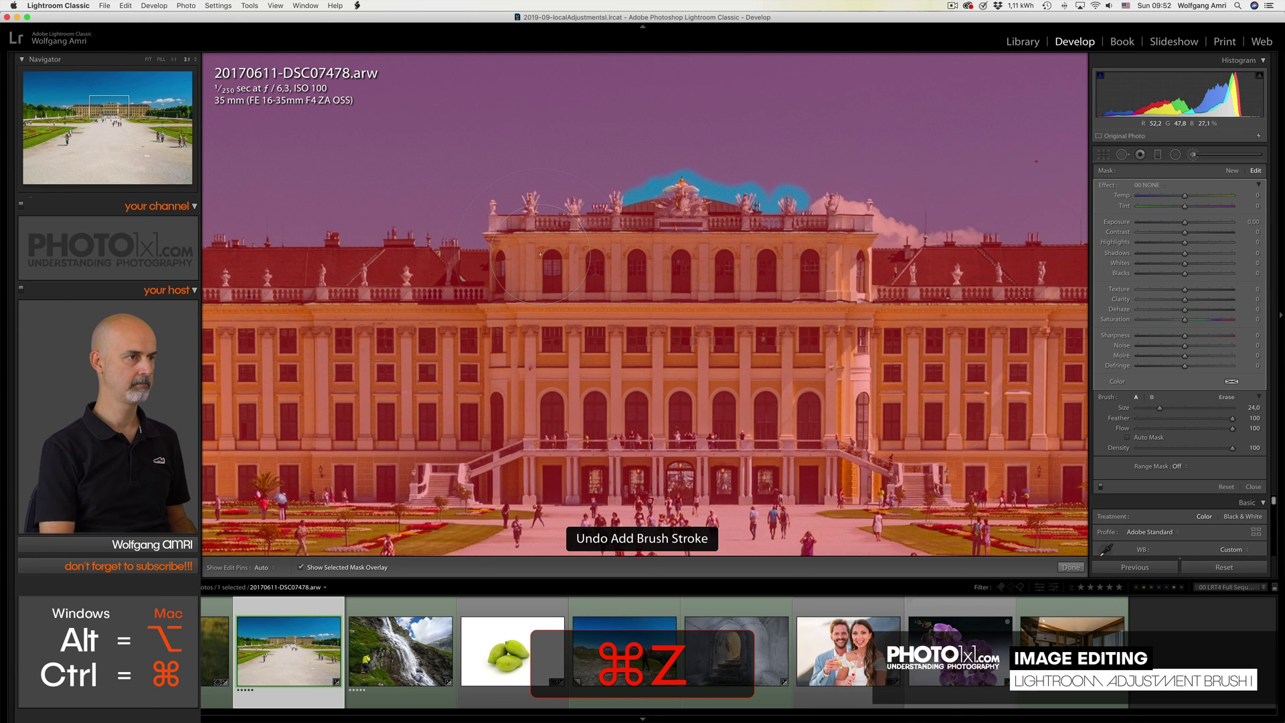
pyautogui.press('alt')
pyautogui.press('h')
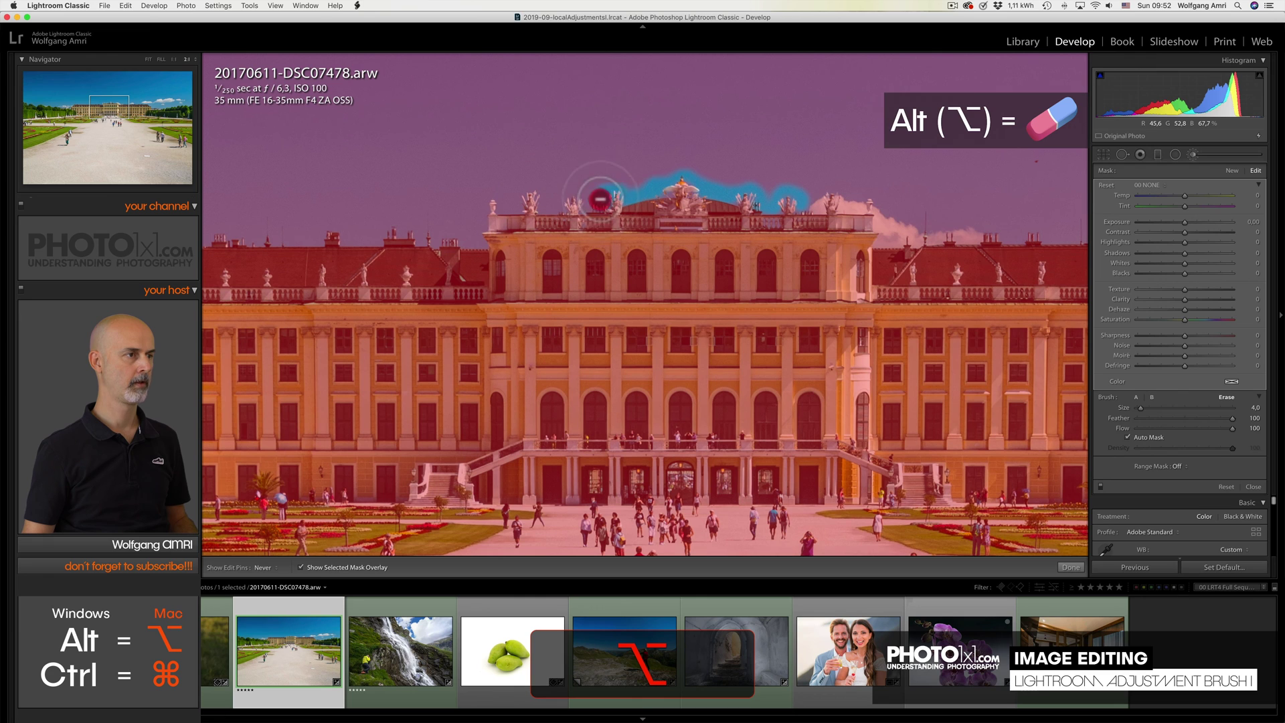
pyautogui.moveTo(567, 197)
pyautogui.mouseDown()
pyautogui.moveTo(532, 189)
pyautogui.moveTo(502, 211)
pyautogui.moveTo(501, 196)
pyautogui.moveTo(482, 195)
pyautogui.moveTo(468, 236)
pyautogui.mouseUp()
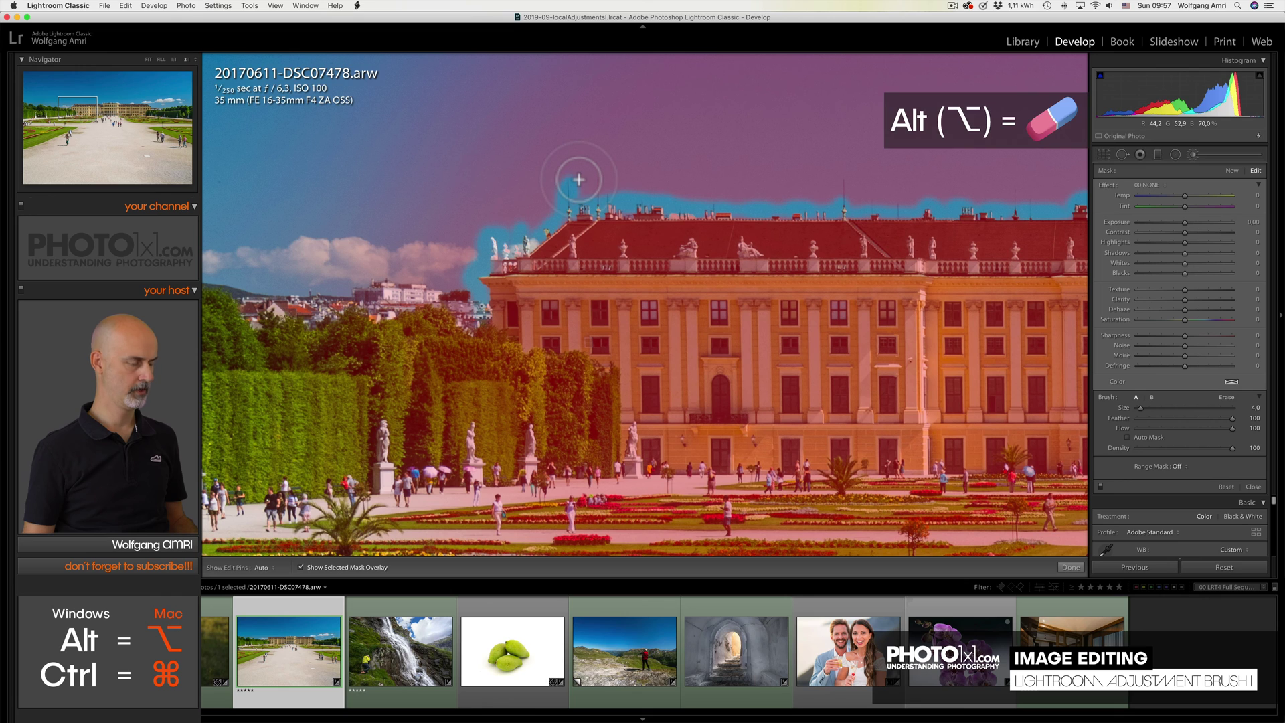
# - Erase the sky above the whole palace roof with a larger, size 18.0 eraser
pyautogui.press('alt')
pyautogui.scroll(5, 588, 181)
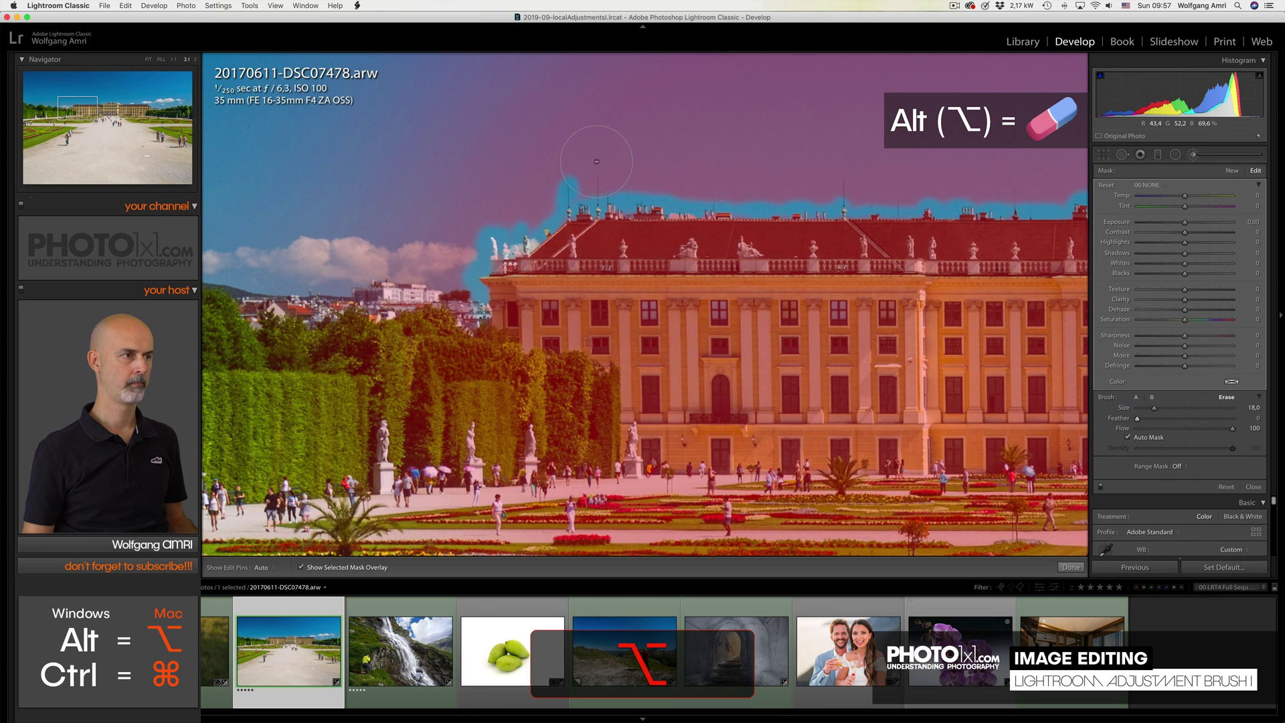
pyautogui.moveTo(591, 162)
pyautogui.mouseDown()
pyautogui.moveTo(627, 164)
pyautogui.moveTo(544, 171)
pyautogui.moveTo(565, 173)
pyautogui.moveTo(518, 205)
pyautogui.moveTo(483, 201)
pyautogui.moveTo(445, 244)
pyautogui.moveTo(437, 280)
pyautogui.moveTo(459, 167)
pyautogui.mouseUp()
pyautogui.moveTo(672, 162); pyautogui.dragTo(897, 179)
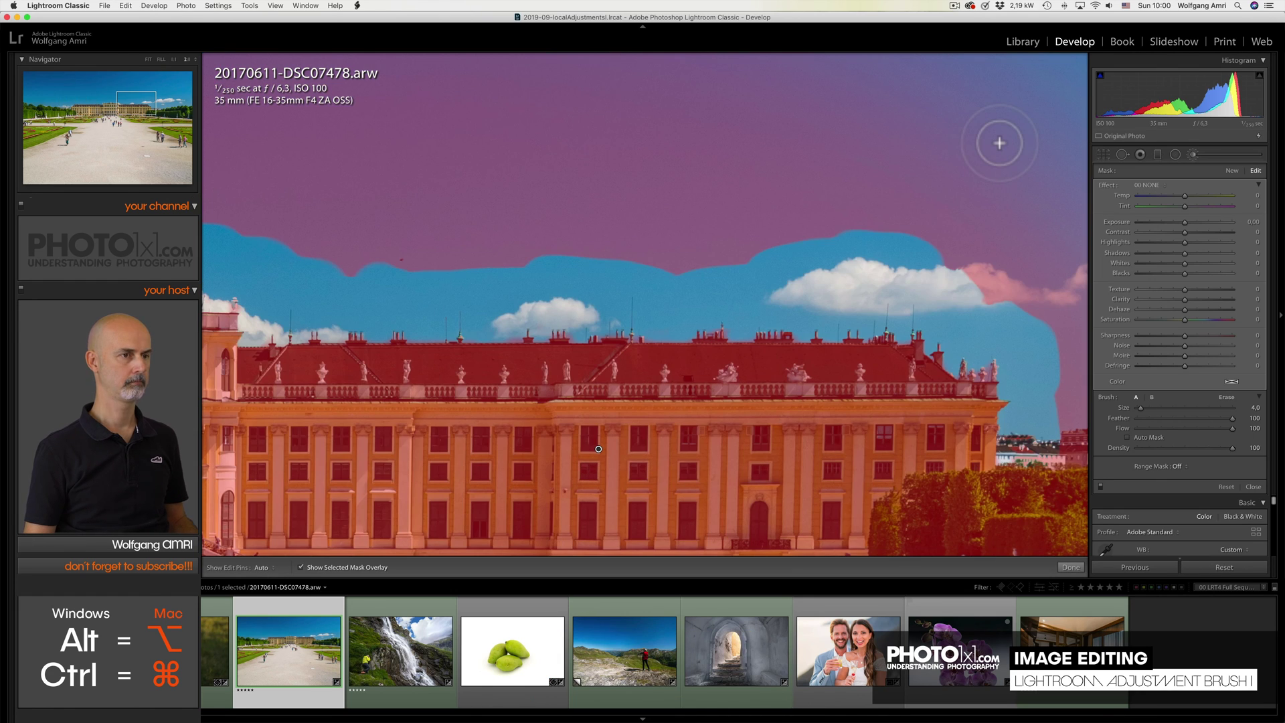
# - Zoom out and erase the leftover sky patch on the right above the roof
pyautogui.press('super+minus')
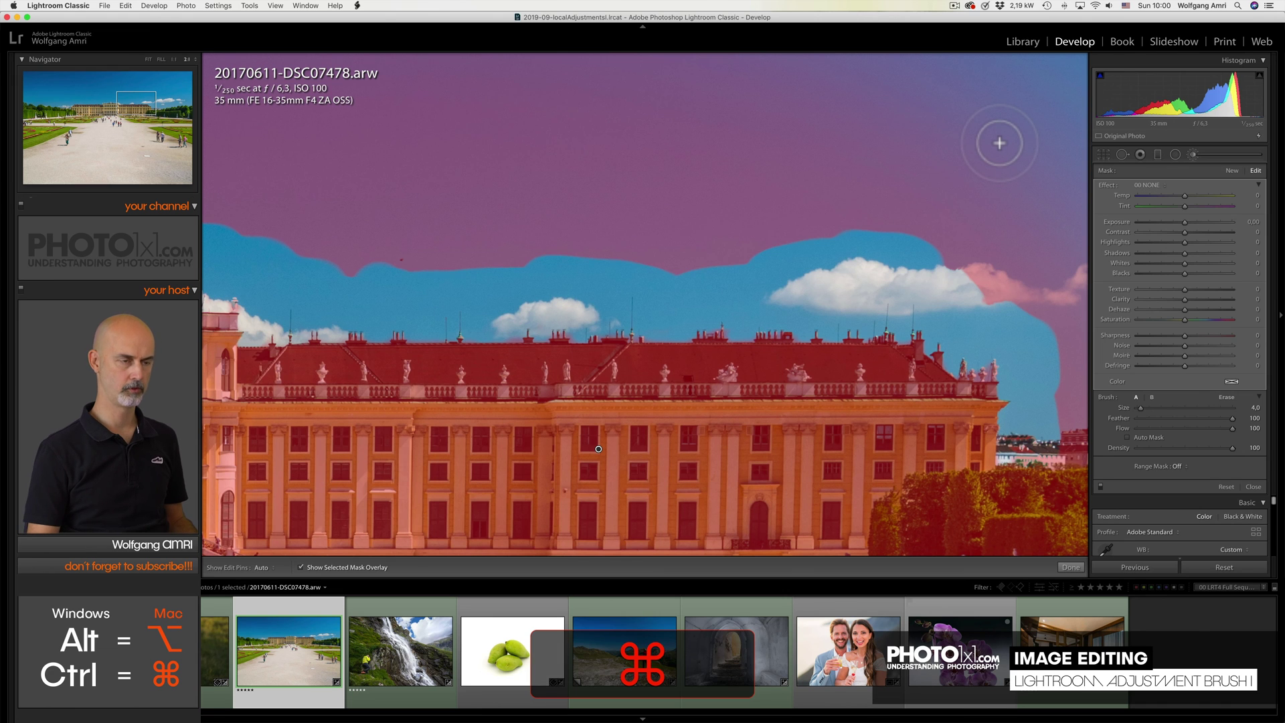
pyautogui.press('alt+super+minus')
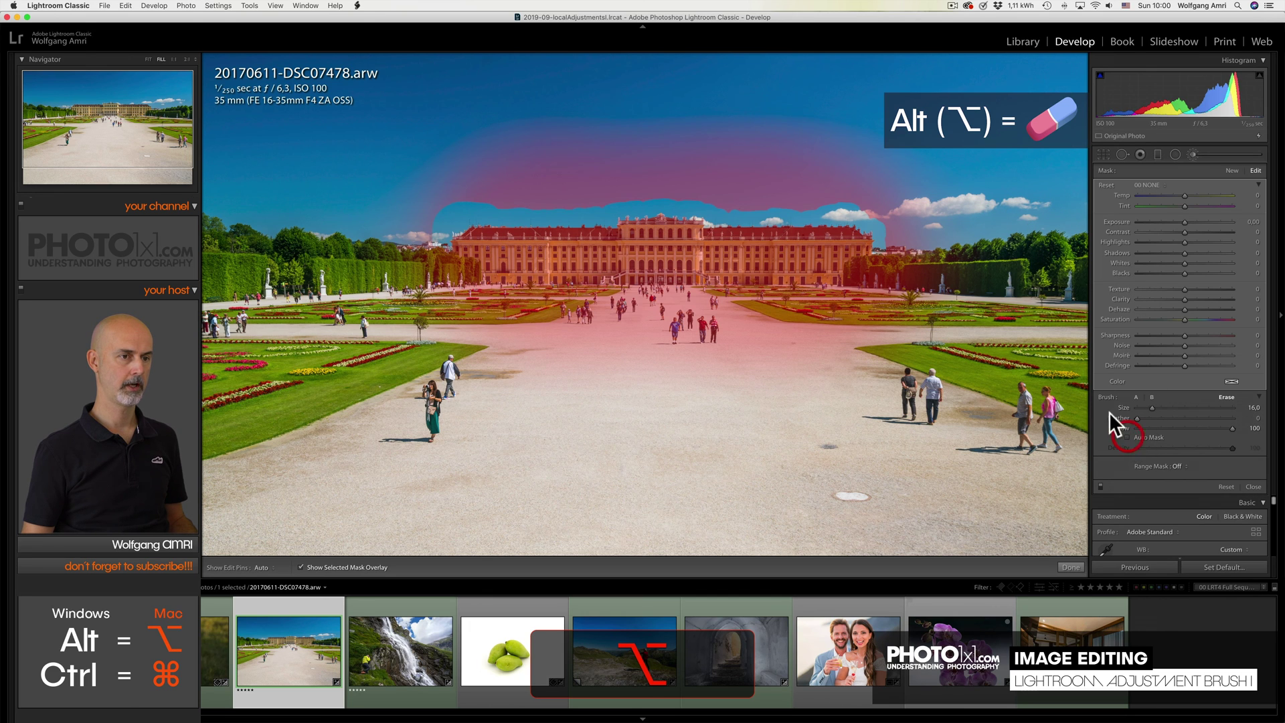
pyautogui.moveTo(906, 196)
pyautogui.mouseDown()
pyautogui.moveTo(916, 249)
pyautogui.moveTo(942, 200)
pyautogui.moveTo(903, 178)
pyautogui.moveTo(876, 178)
pyautogui.moveTo(881, 192)
pyautogui.moveTo(785, 182)
pyautogui.mouseUp()
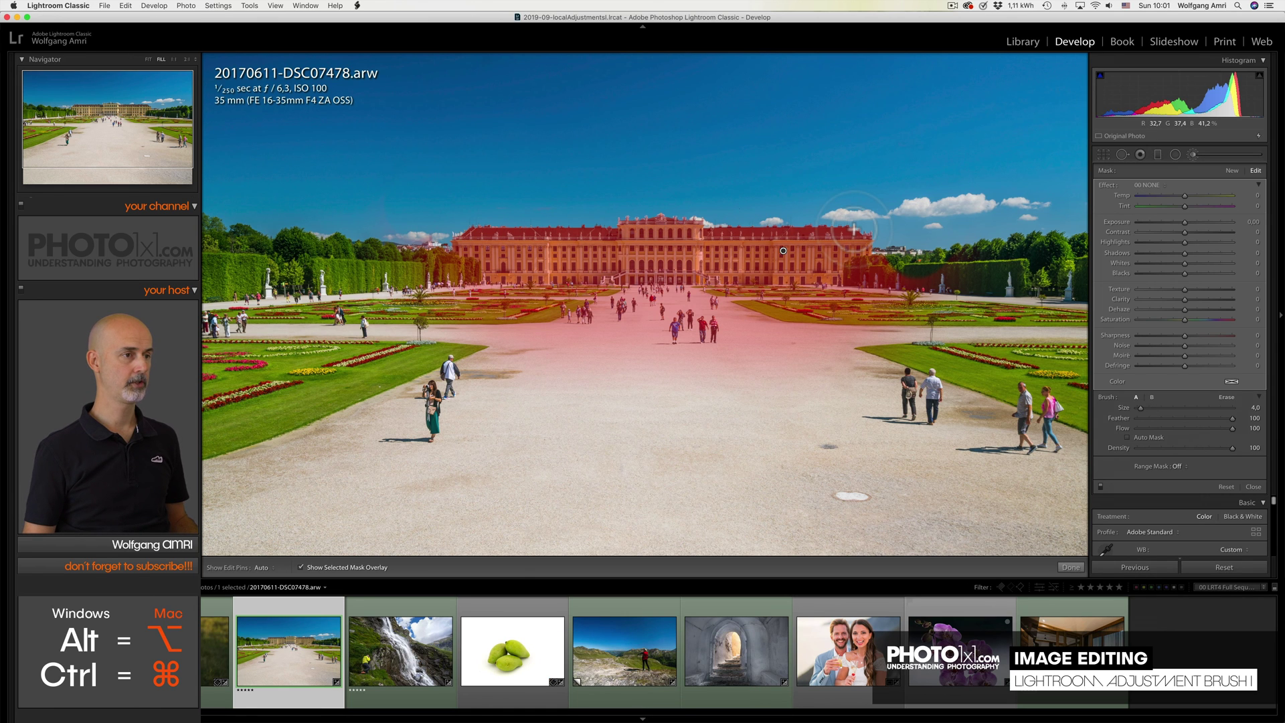
# - Set the eraser Feather to 100 and erase the mask from the central gravel path
pyautogui.press('alt')
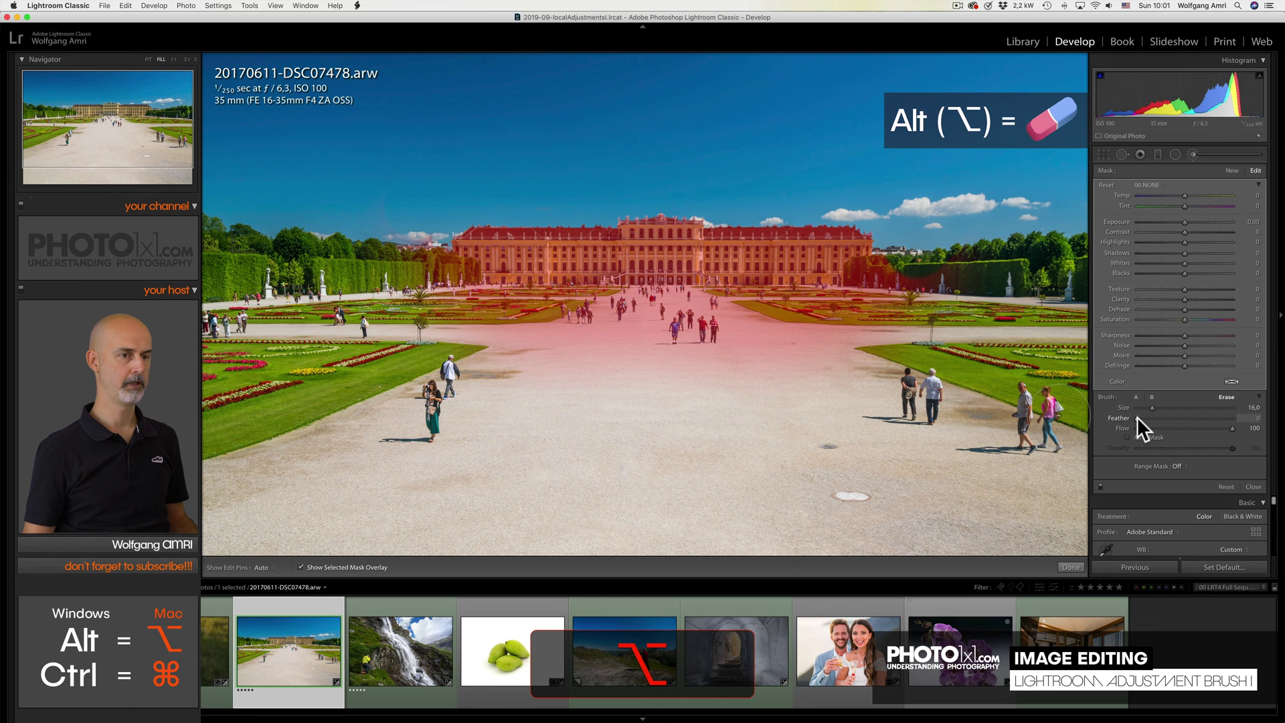
pyautogui.moveTo(1136, 417); pyautogui.dragTo(1236, 417)
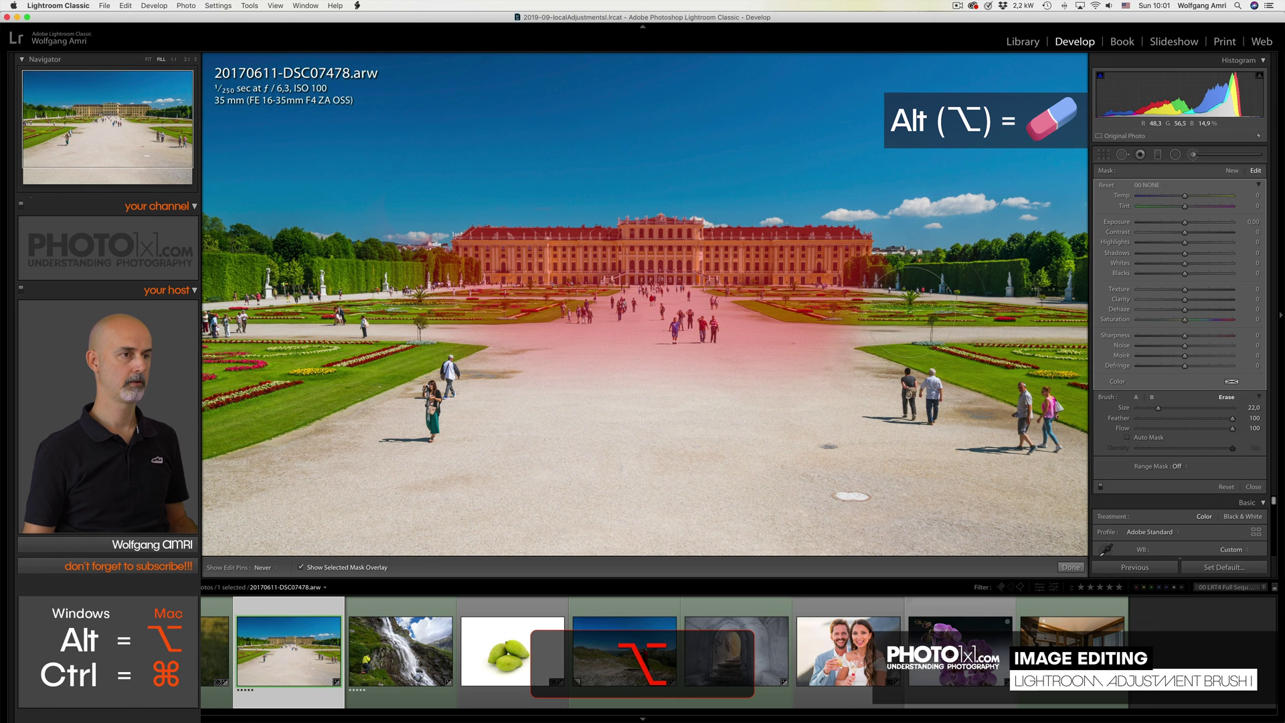
pyautogui.moveTo(917, 294)
pyautogui.mouseDown()
pyautogui.moveTo(770, 335)
pyautogui.moveTo(736, 321)
pyautogui.moveTo(670, 341)
pyautogui.moveTo(479, 332)
pyautogui.moveTo(389, 294)
pyautogui.mouseUp()
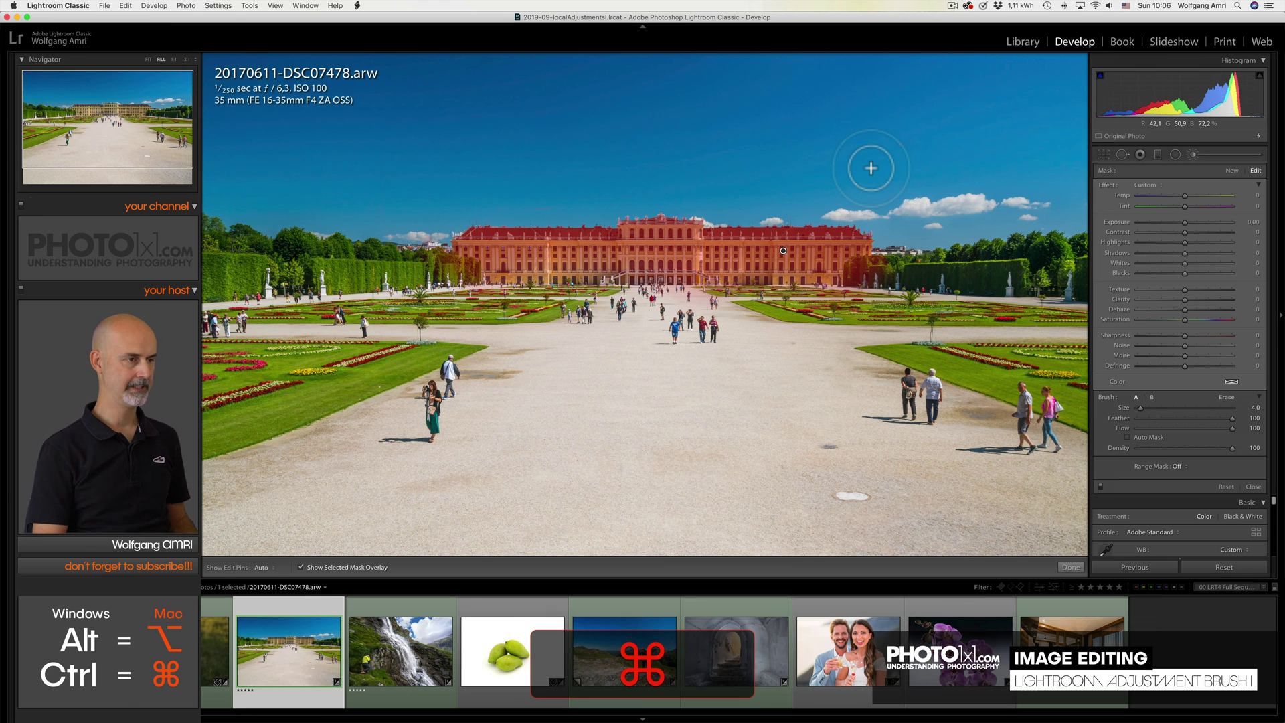
# - Hide the mask overlay, set the brush Exposure to 0.40, and reselect the Schönbrunn photo
pyautogui.press('o')
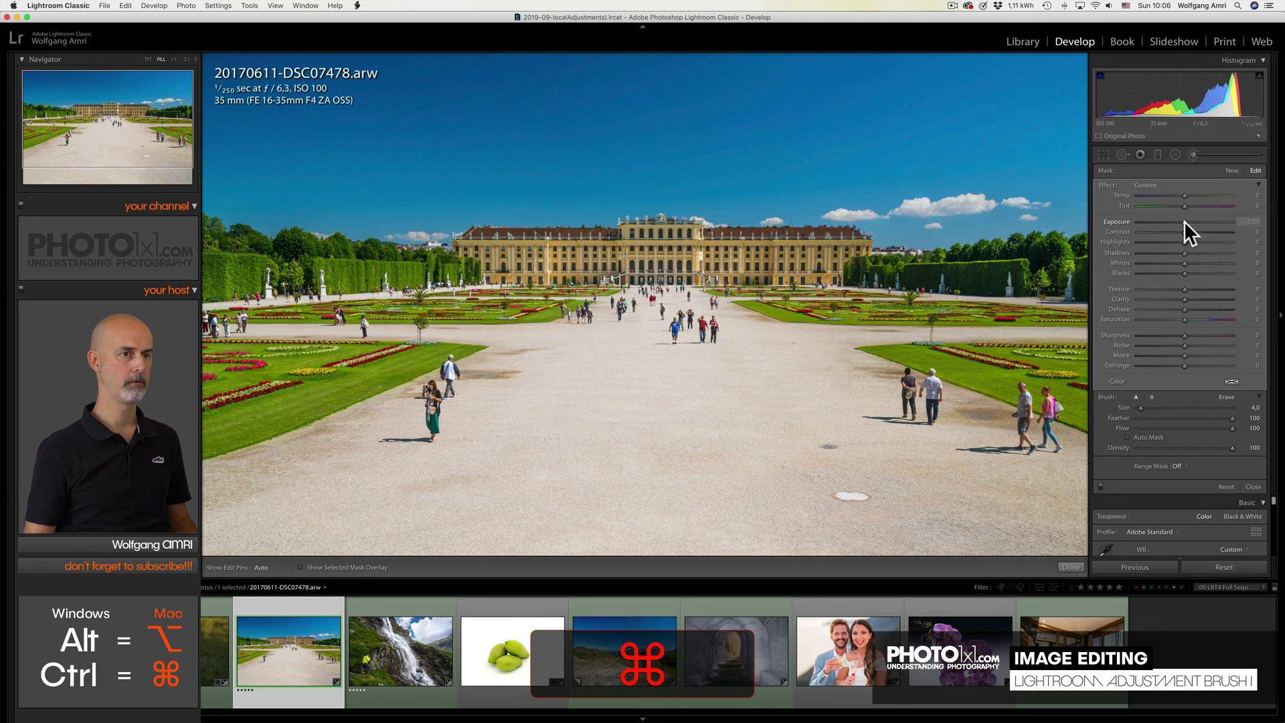
pyautogui.moveTo(1183, 221); pyautogui.dragTo(1187, 221)
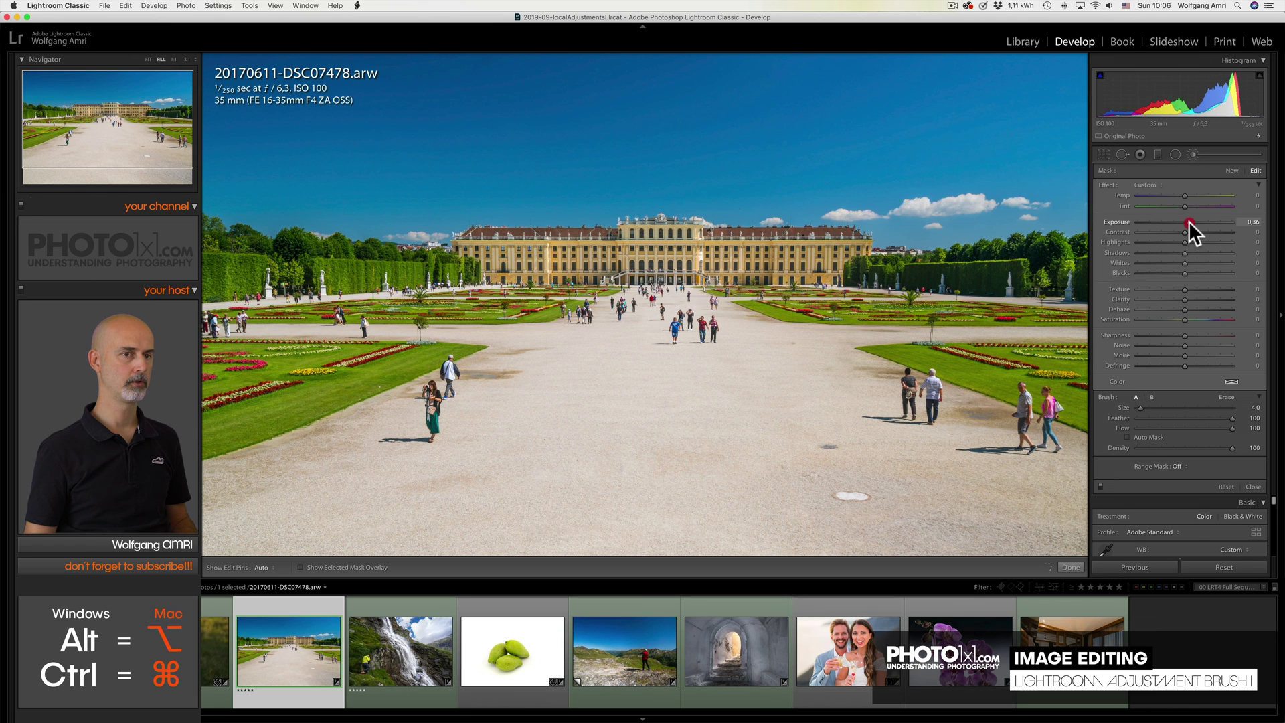
pyautogui.moveTo(1190, 221); pyautogui.dragTo(1191, 221)
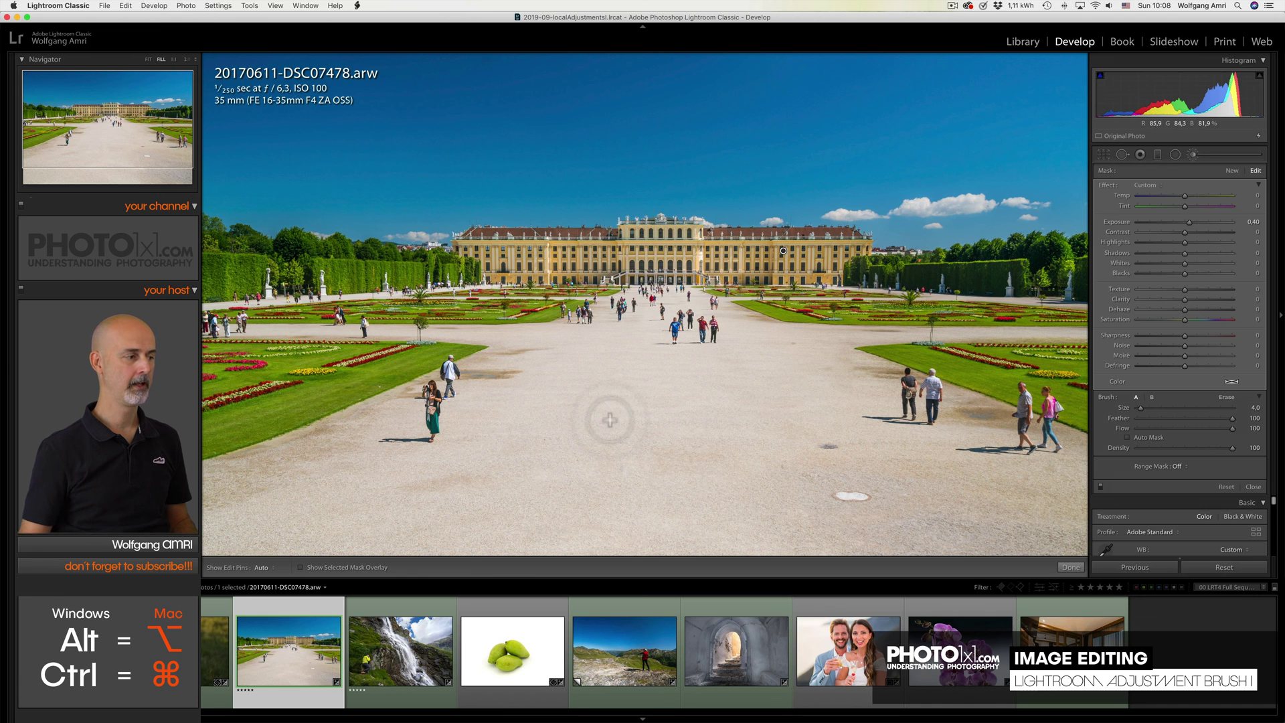
pyautogui.press('Left')
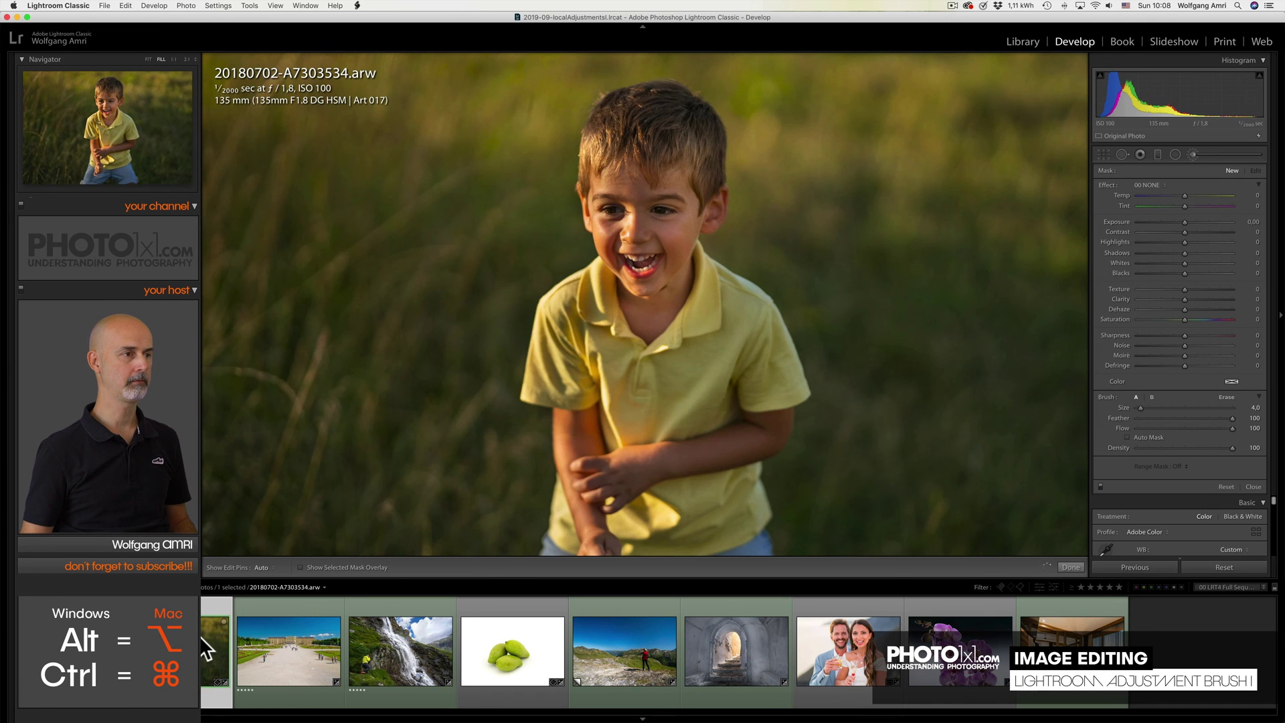
pyautogui.click(310, 636)
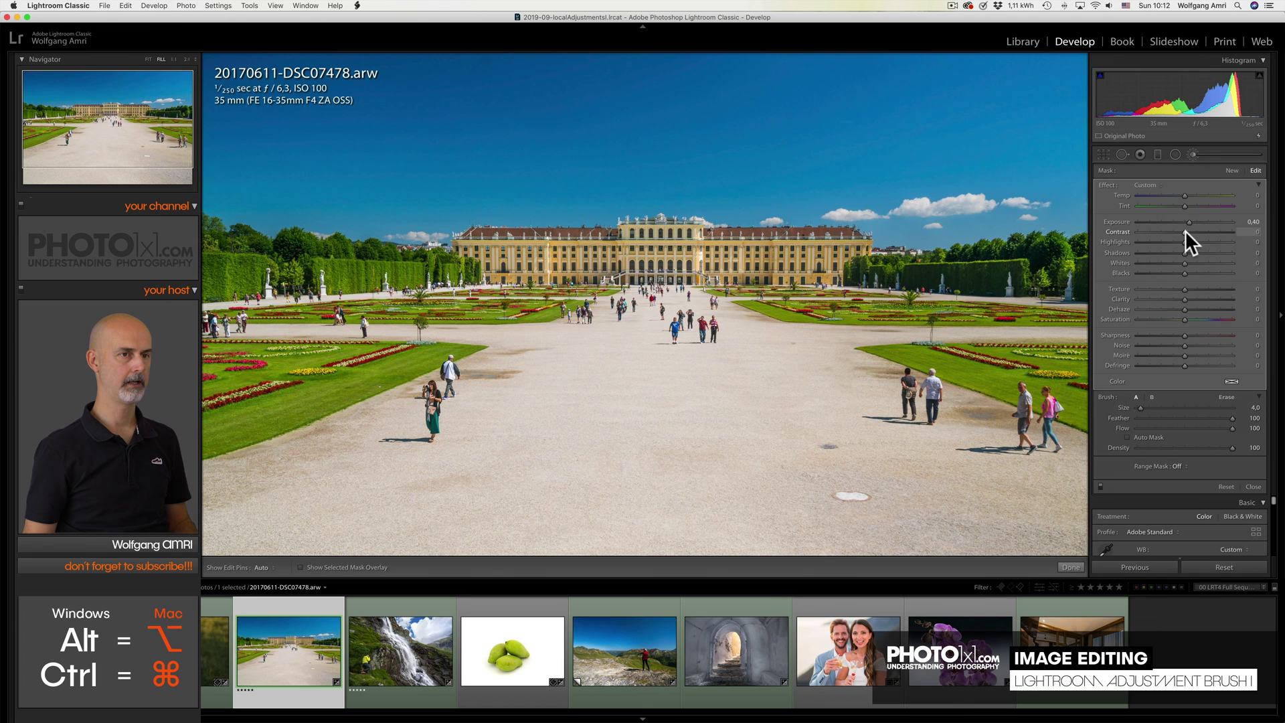
# - Set the mask's Contrast 49, Highlights −40, Shadows 99, more Clarity, Saturation 27, and compare before/after
pyautogui.moveTo(1195, 231)
pyautogui.mouseDown()
pyautogui.moveTo(1210, 231)
pyautogui.moveTo(1185, 239)
pyautogui.mouseUp()
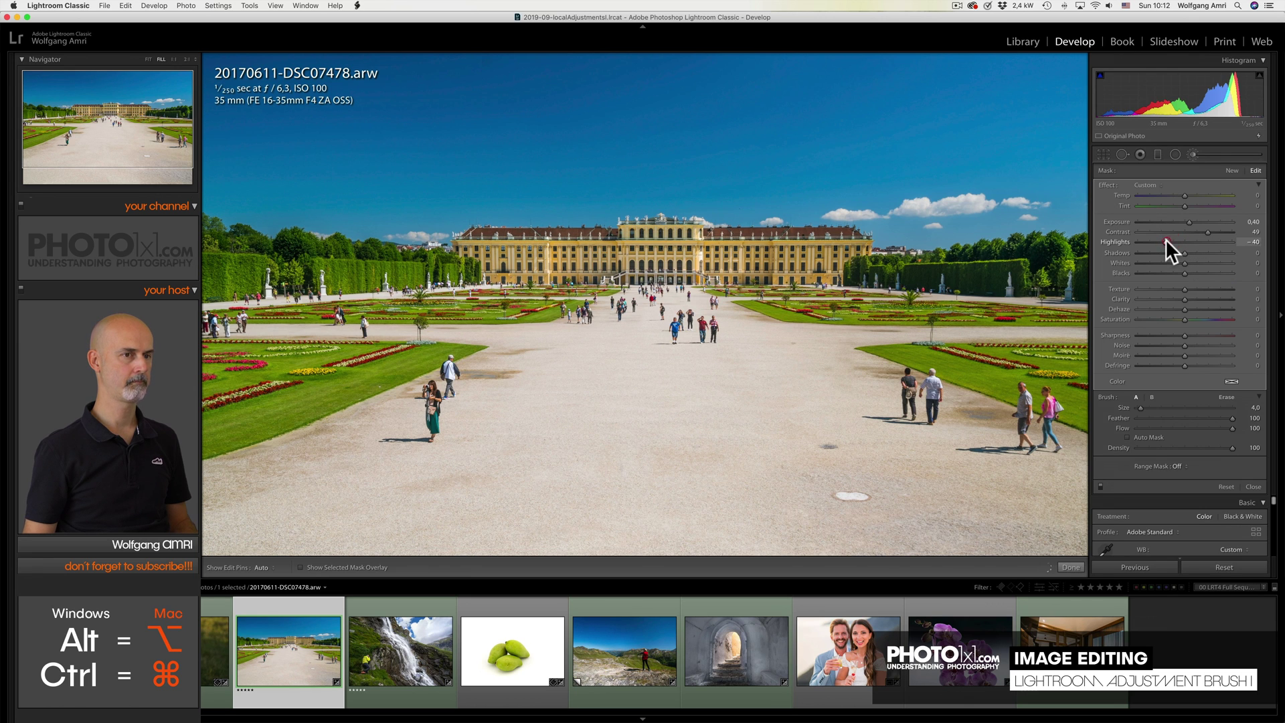
pyautogui.moveTo(1166, 240); pyautogui.dragTo(1166, 240)
pyautogui.moveTo(1232, 249); pyautogui.dragTo(1230, 252)
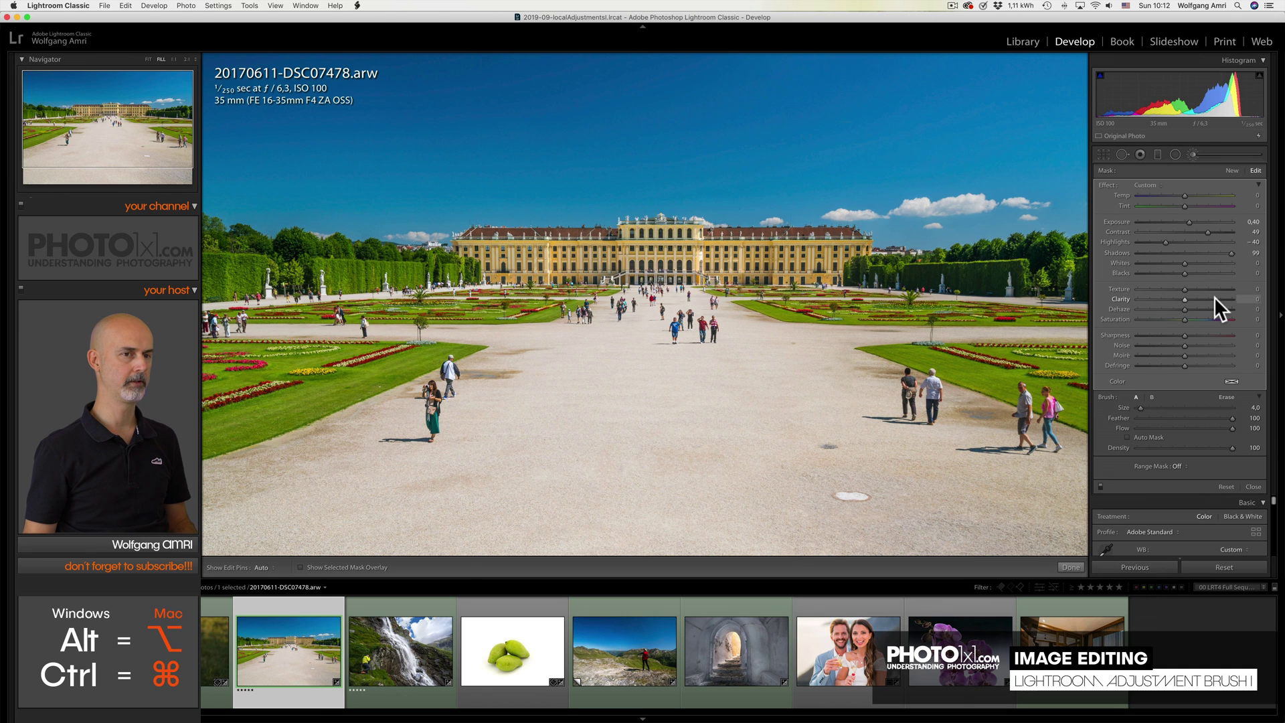
pyautogui.moveTo(1215, 298); pyautogui.dragTo(1212, 299)
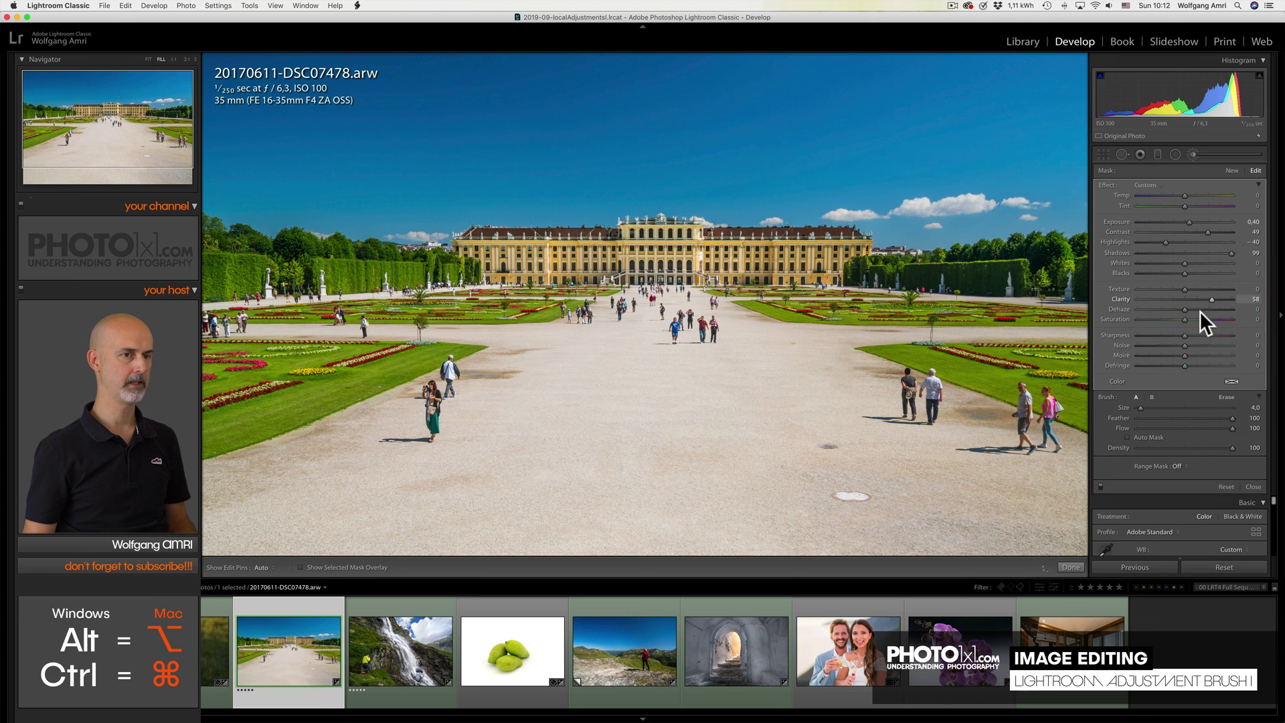
pyautogui.click(1193, 318)
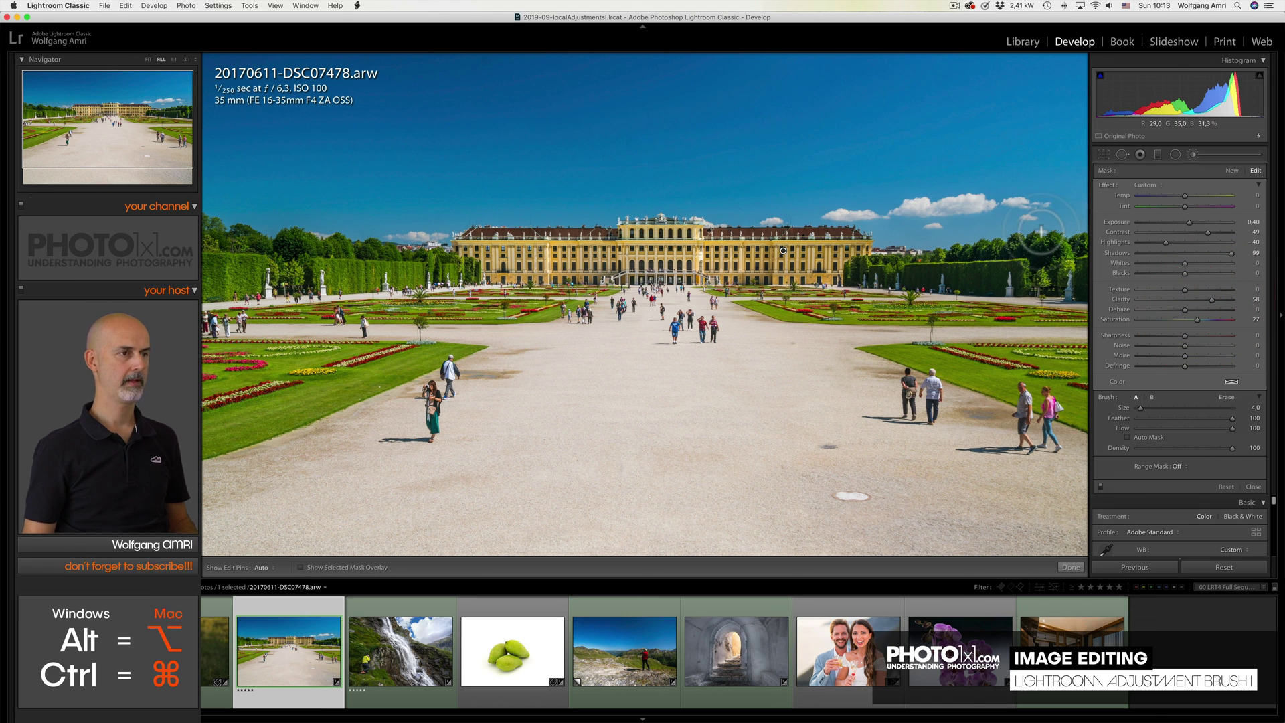
pyautogui.click(1101, 487)
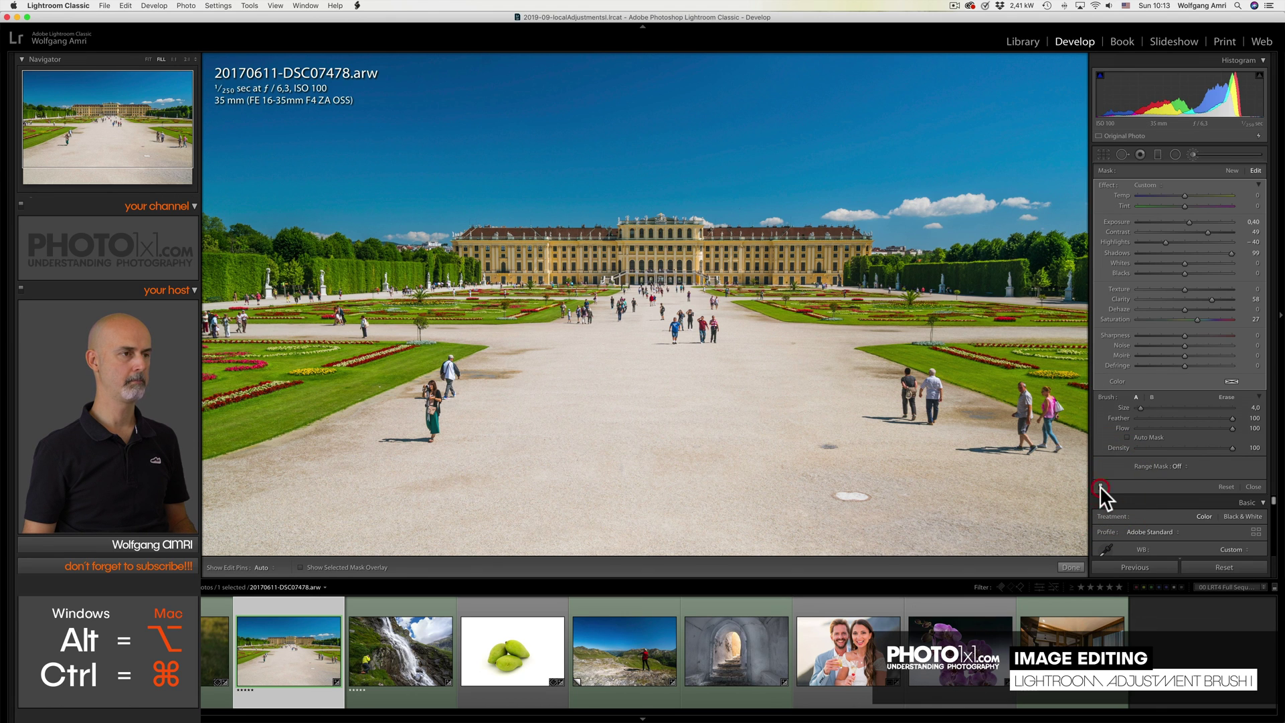
pyautogui.click(1099, 487)
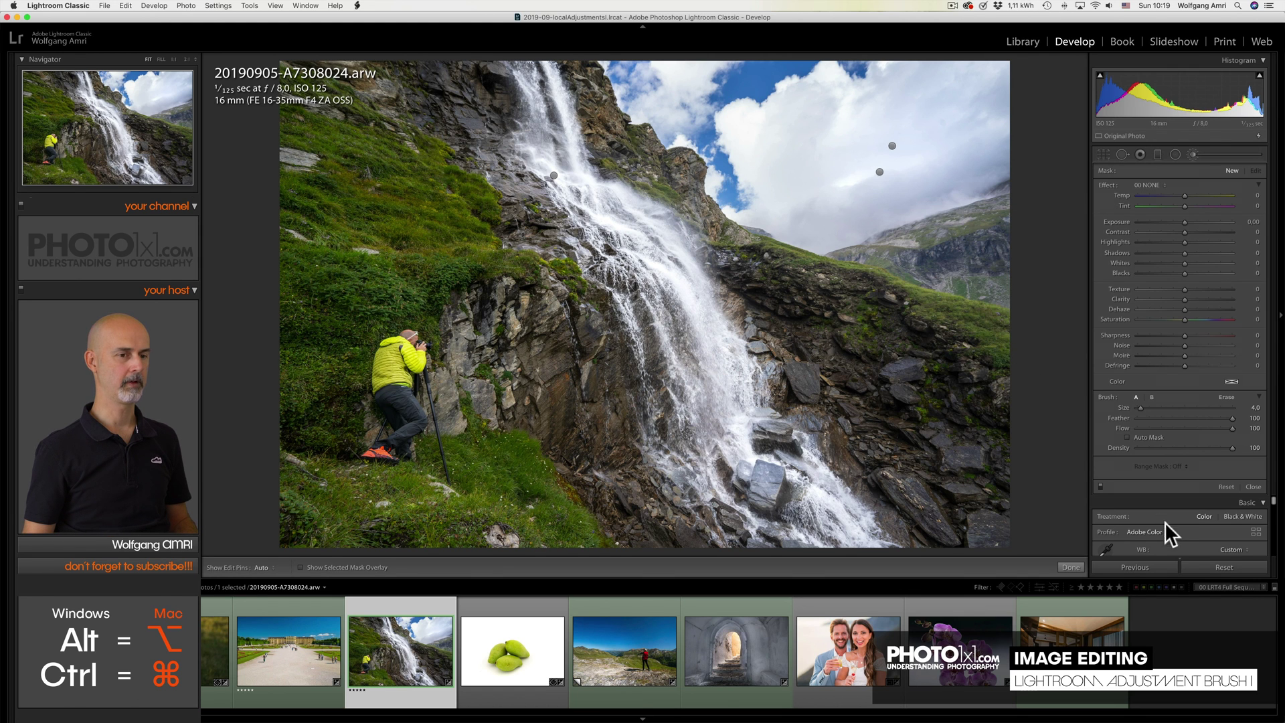
pyautogui.click(1199, 565)
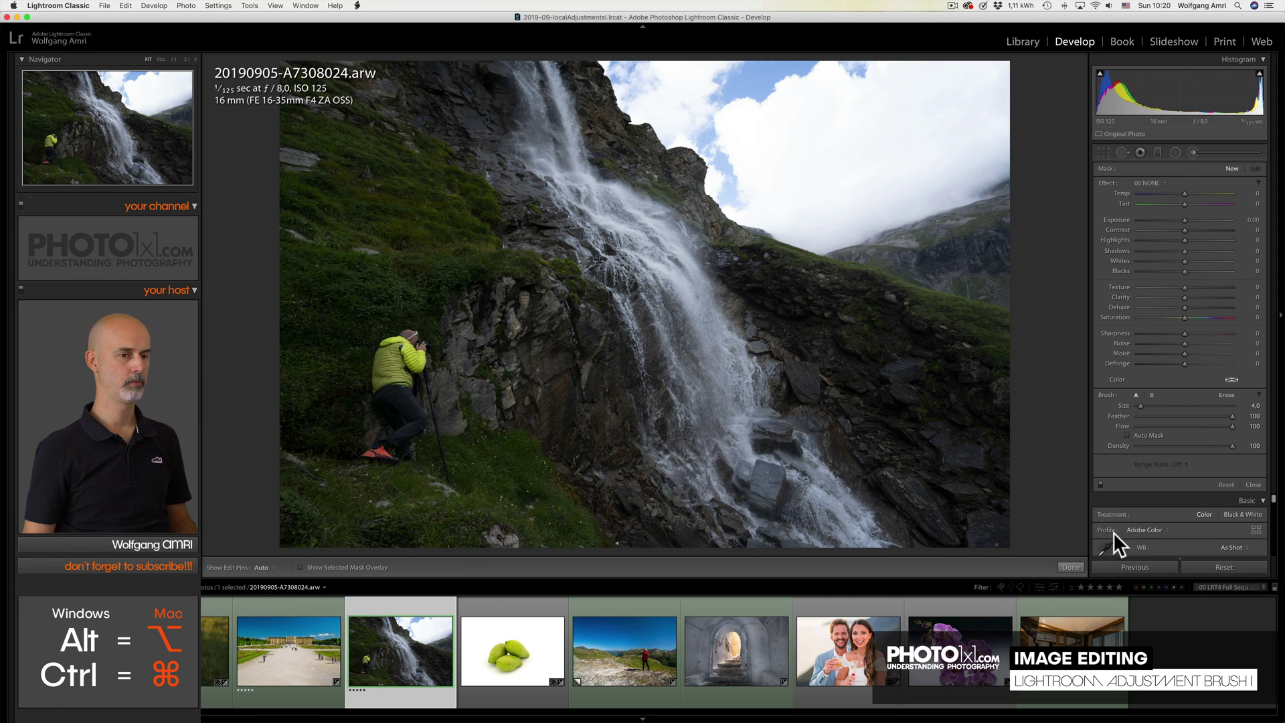
pyautogui.press('super')
pyautogui.press('super+z')
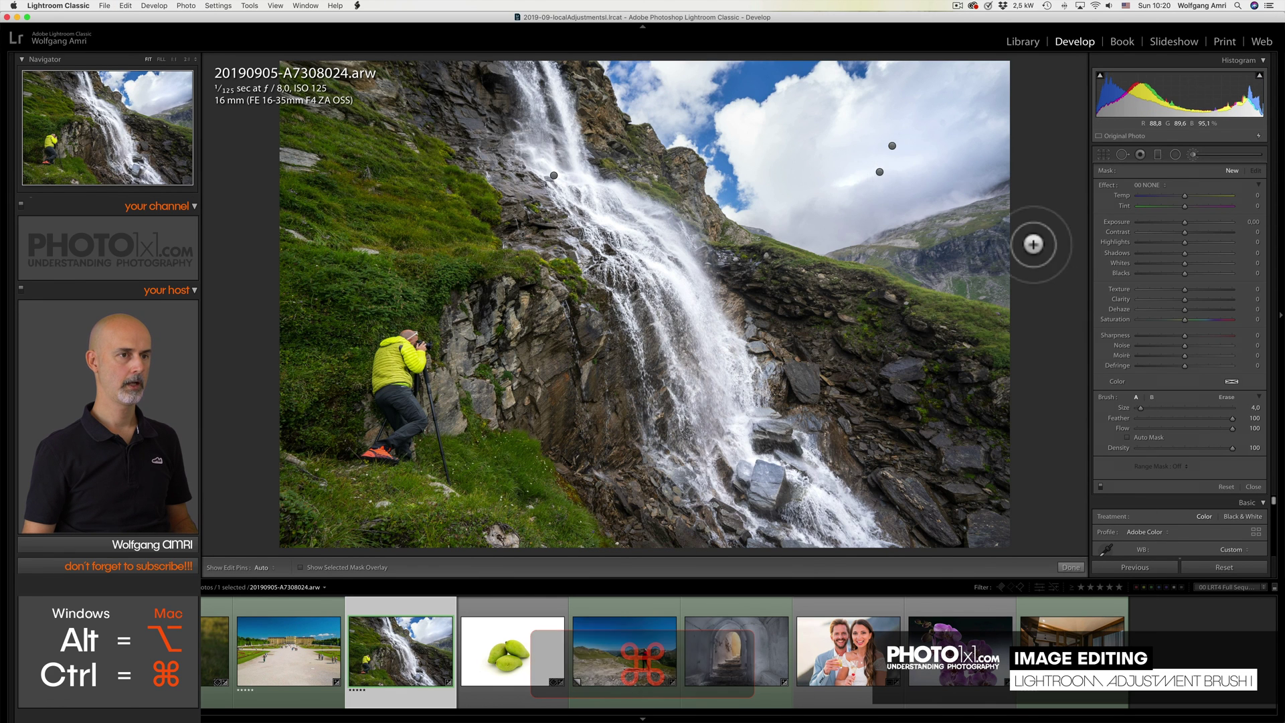
# - Reset the brush settings and paint a mask over the sky down to the ridge with Auto Mask
pyautogui.click(1227, 487)
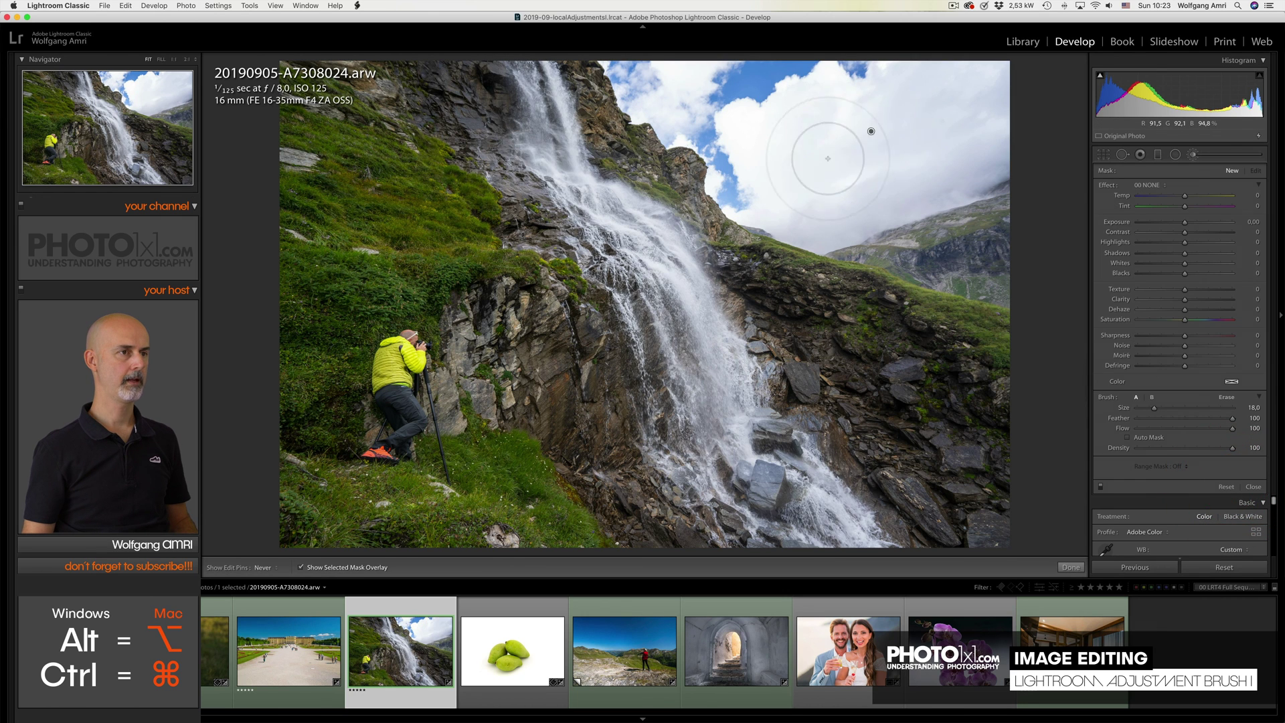
pyautogui.moveTo(861, 129)
pyautogui.mouseDown()
pyautogui.moveTo(871, 138)
pyautogui.moveTo(917, 76)
pyautogui.moveTo(669, 67)
pyautogui.moveTo(770, 143)
pyautogui.moveTo(905, 73)
pyautogui.moveTo(904, 214)
pyautogui.moveTo(823, 235)
pyautogui.moveTo(843, 242)
pyautogui.mouseUp()
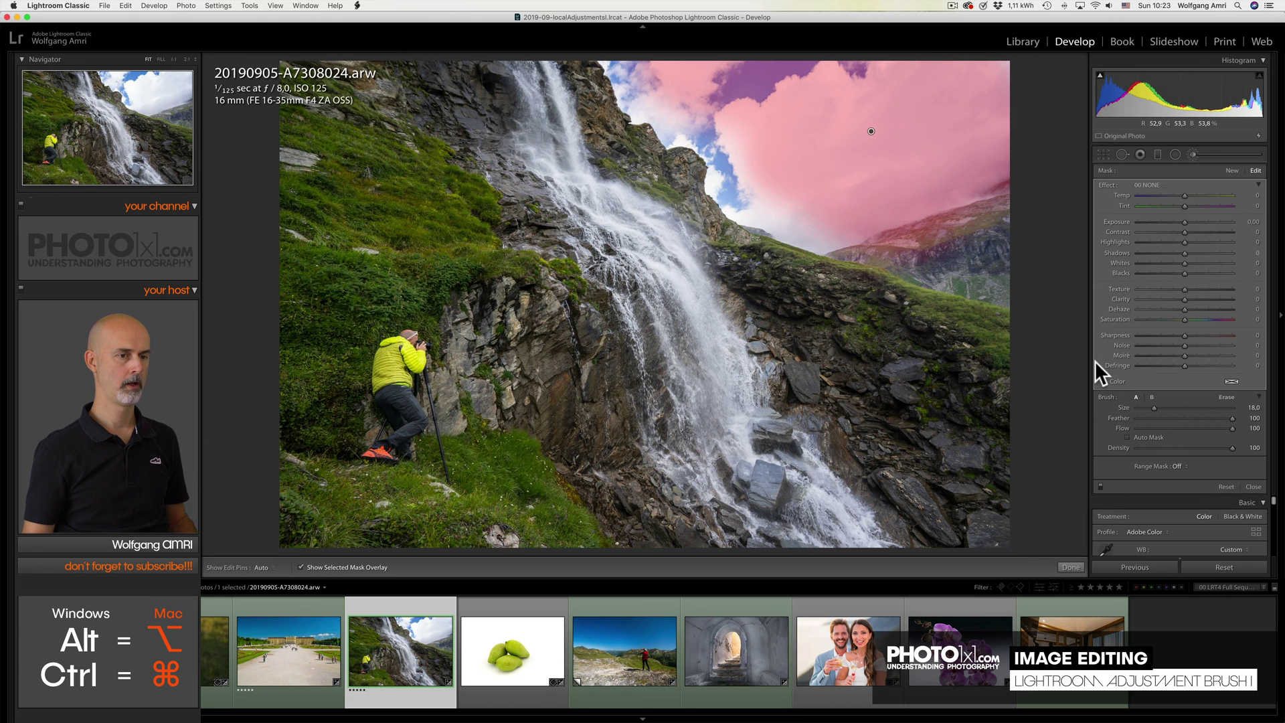
pyautogui.click(1127, 438)
pyautogui.scroll(-5, 767, 207)
pyautogui.press('h')
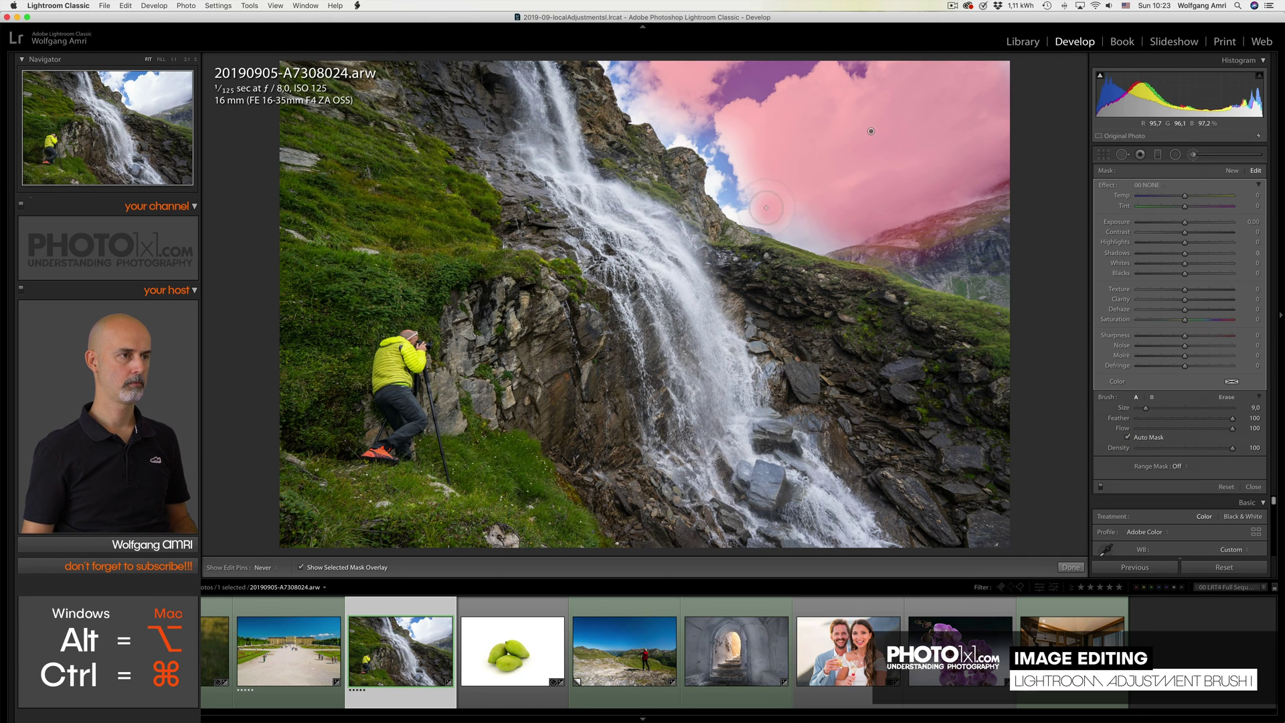
pyautogui.moveTo(766, 207)
pyautogui.mouseDown()
pyautogui.moveTo(782, 228)
pyautogui.moveTo(828, 234)
pyautogui.mouseUp()
pyautogui.moveTo(762, 205)
pyautogui.mouseDown()
pyautogui.moveTo(725, 190)
pyautogui.moveTo(795, 230)
pyautogui.mouseUp()
pyautogui.moveTo(727, 188)
pyautogui.mouseDown()
pyautogui.moveTo(684, 128)
pyautogui.moveTo(692, 140)
pyautogui.moveTo(629, 103)
pyautogui.moveTo(615, 59)
pyautogui.moveTo(712, 65)
pyautogui.moveTo(588, 58)
pyautogui.mouseUp()
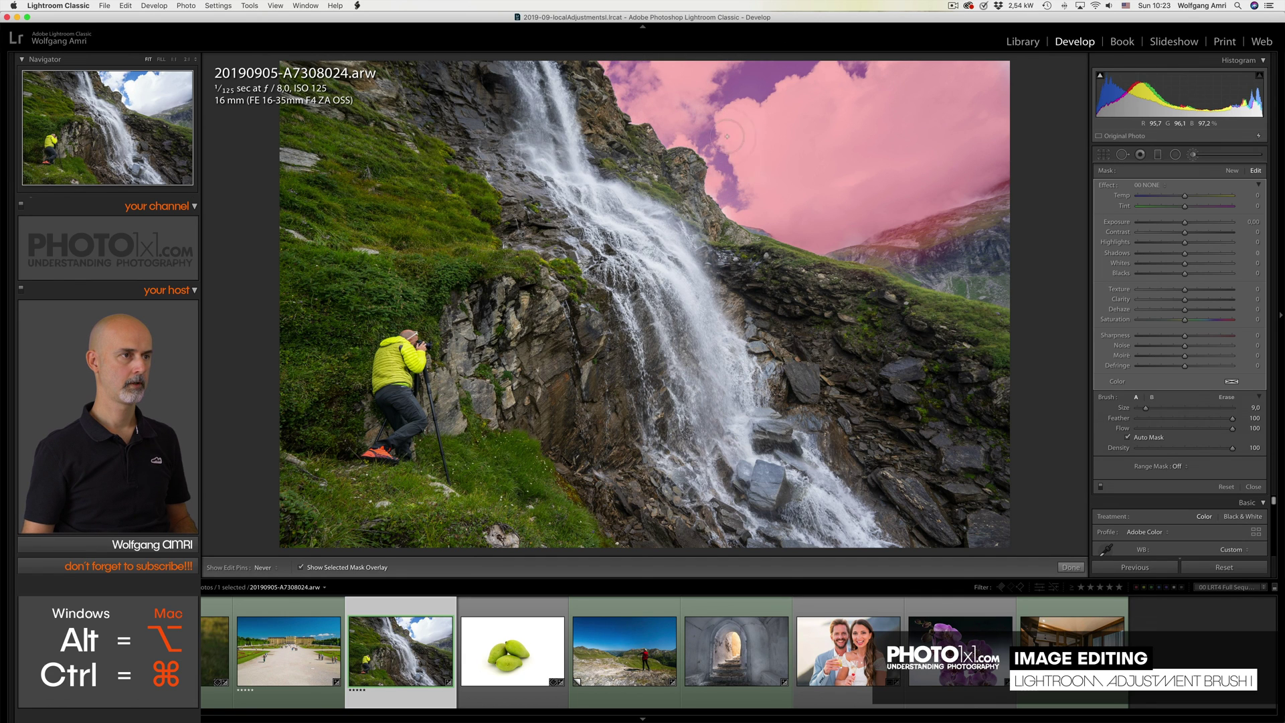
# - Hide the mask overlay and darken the sky with Highlights at −66
pyautogui.press('h')
pyautogui.press('o')
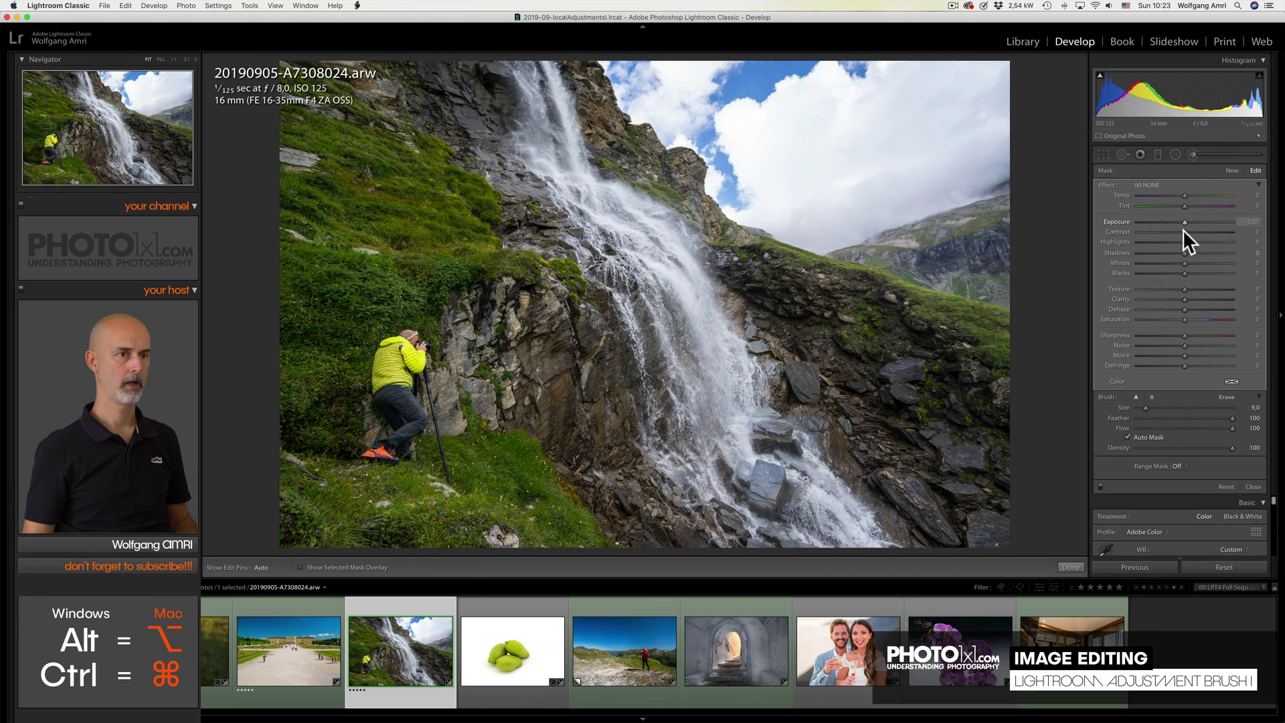
pyautogui.click(1153, 241)
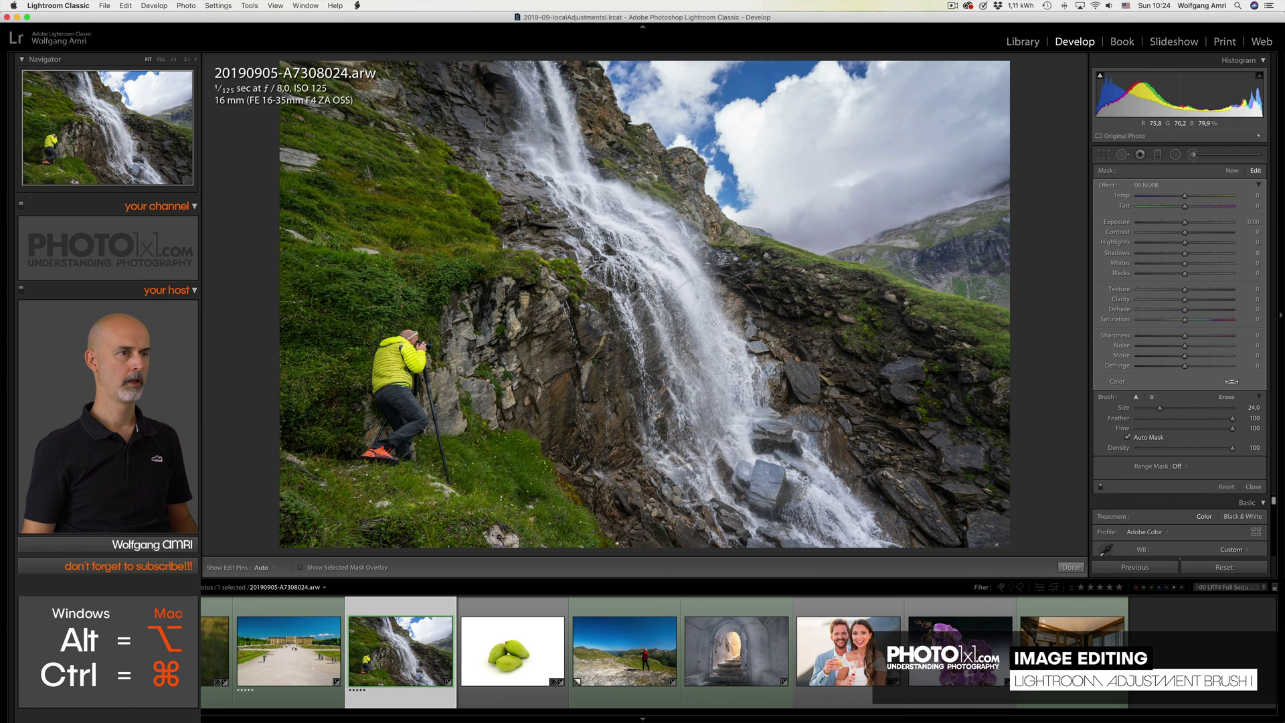
# - Paint a new brush mask on the water at the bottom and set its Whites to 37
pyautogui.click(1230, 171)
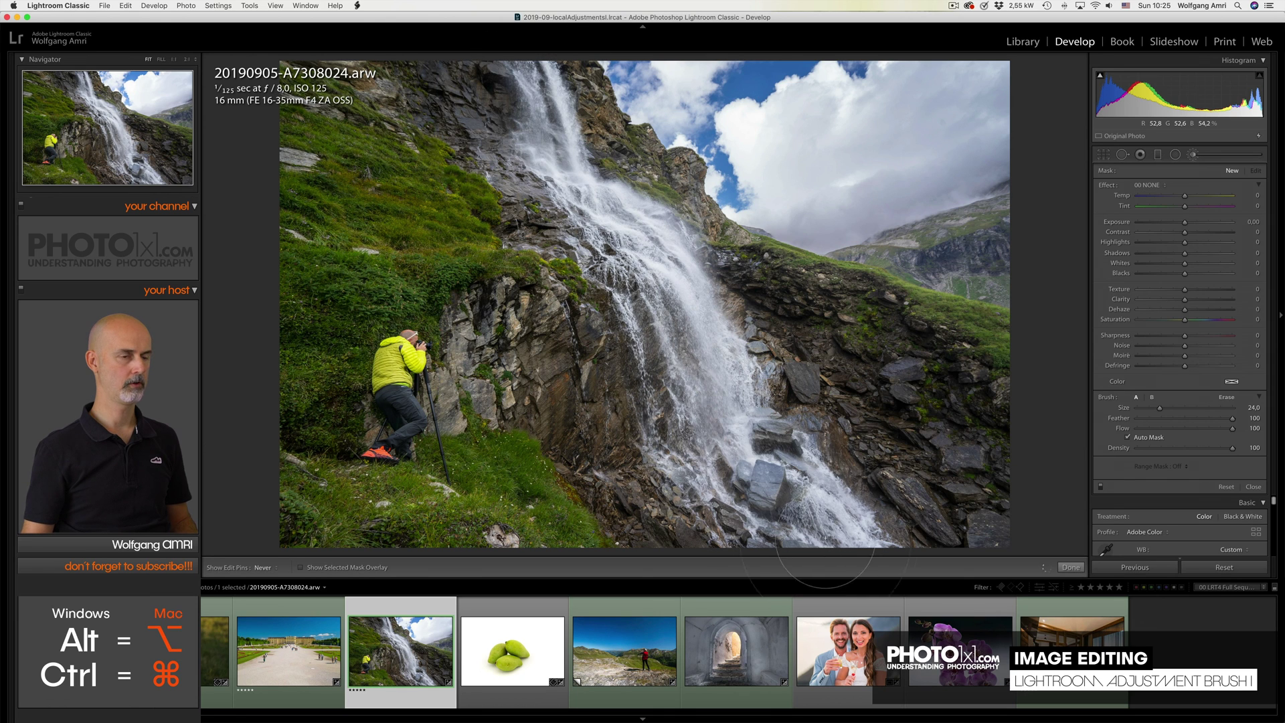
pyautogui.click(827, 562)
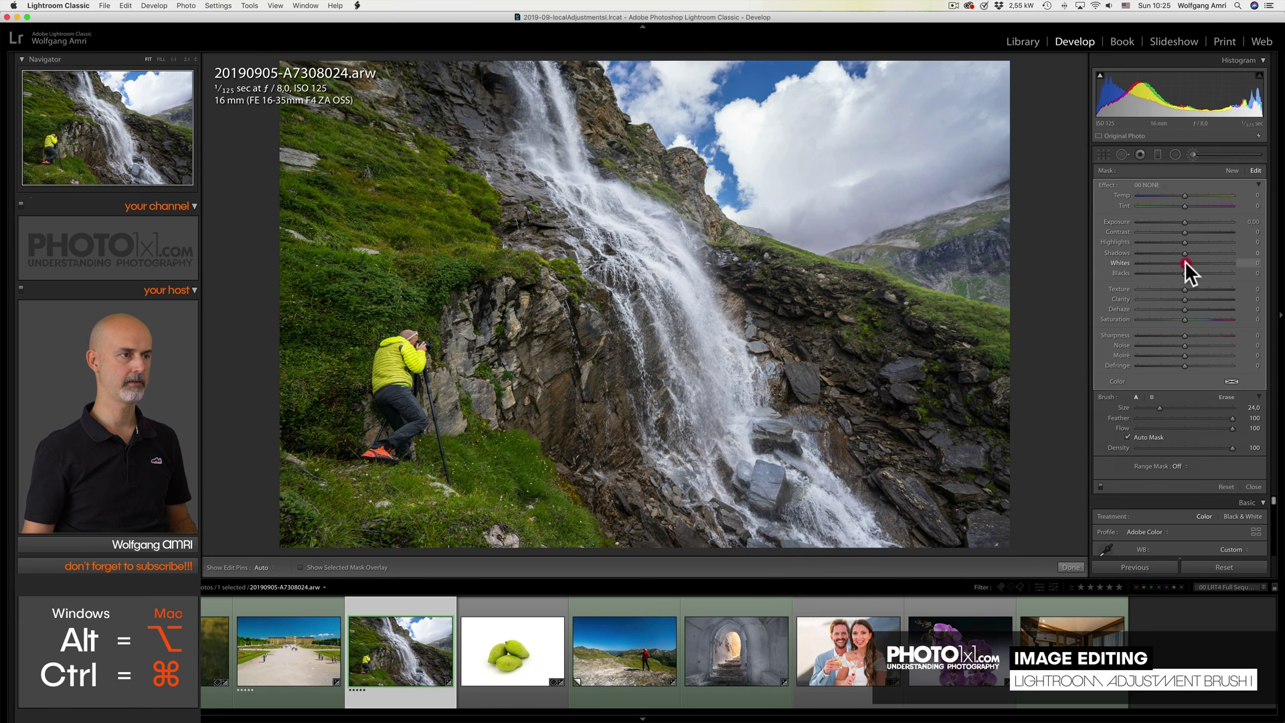
pyautogui.moveTo(1185, 262); pyautogui.dragTo(1202, 259)
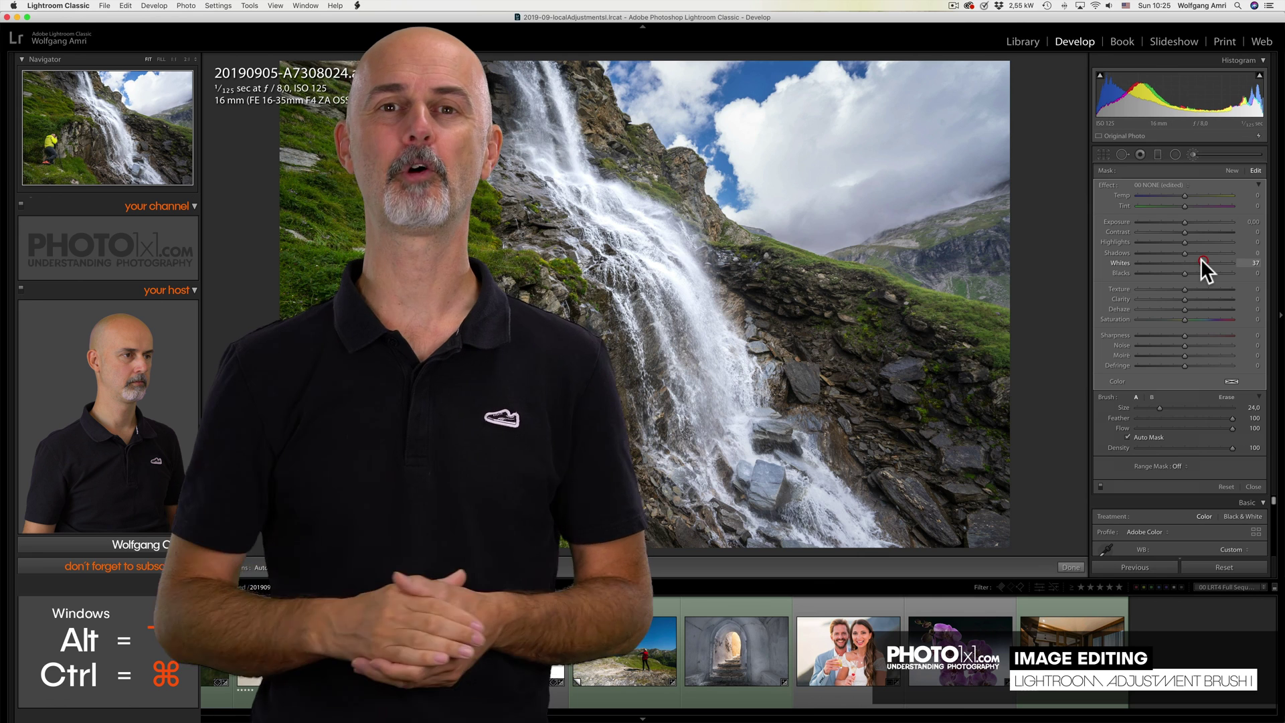
pyautogui.click(1201, 260)
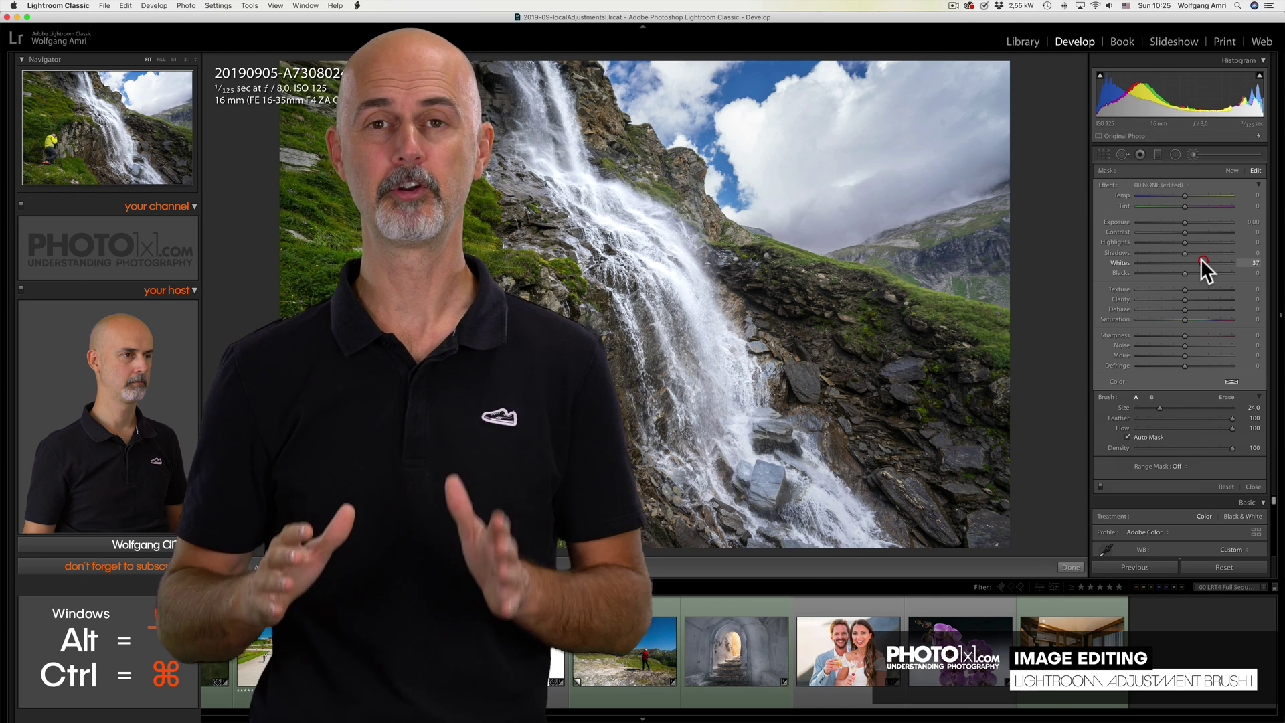